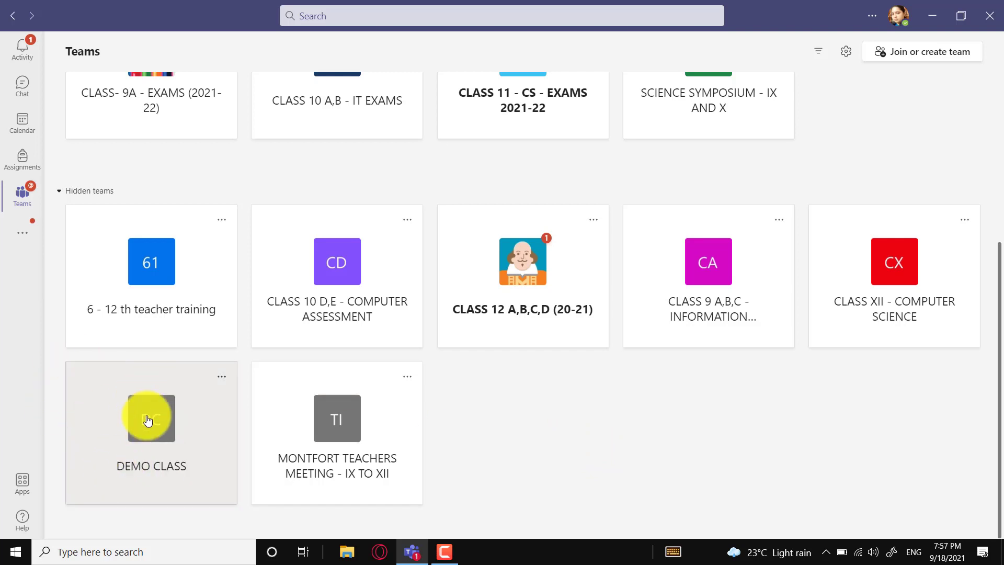
- Open the assignments of the DEMO CLASS team and start creating a new Forms quiz
click(148, 421)
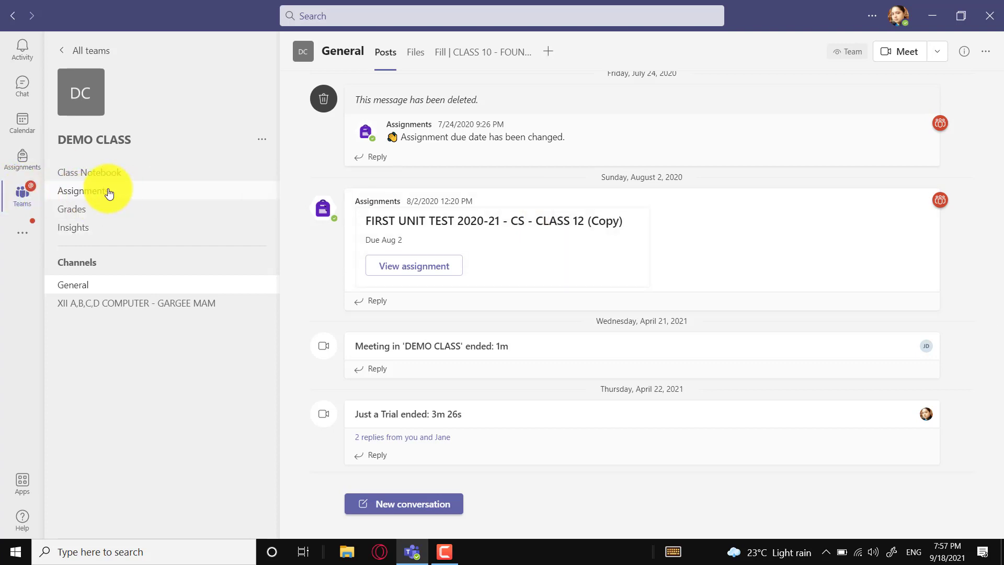
click(109, 192)
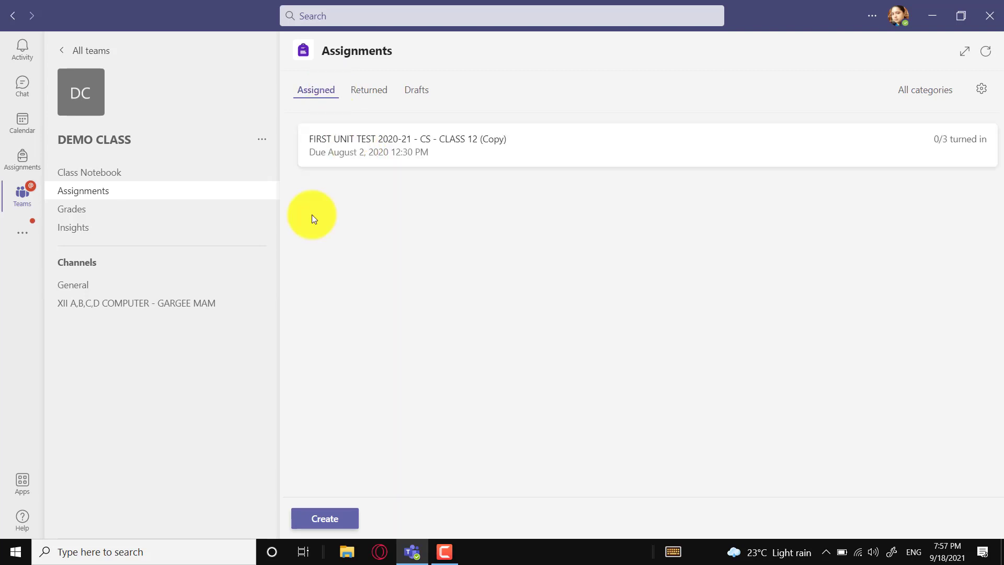
click(328, 524)
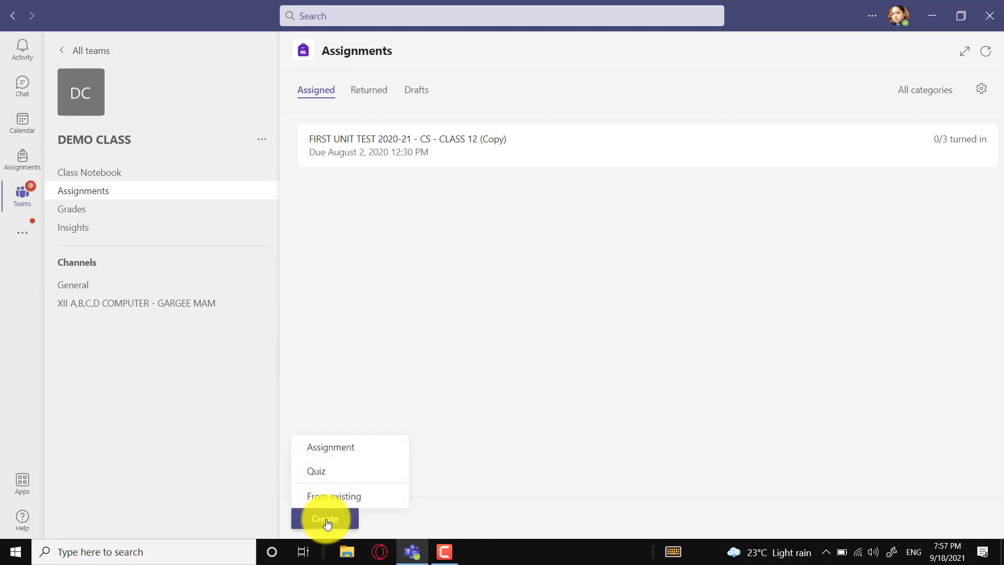
click(328, 474)
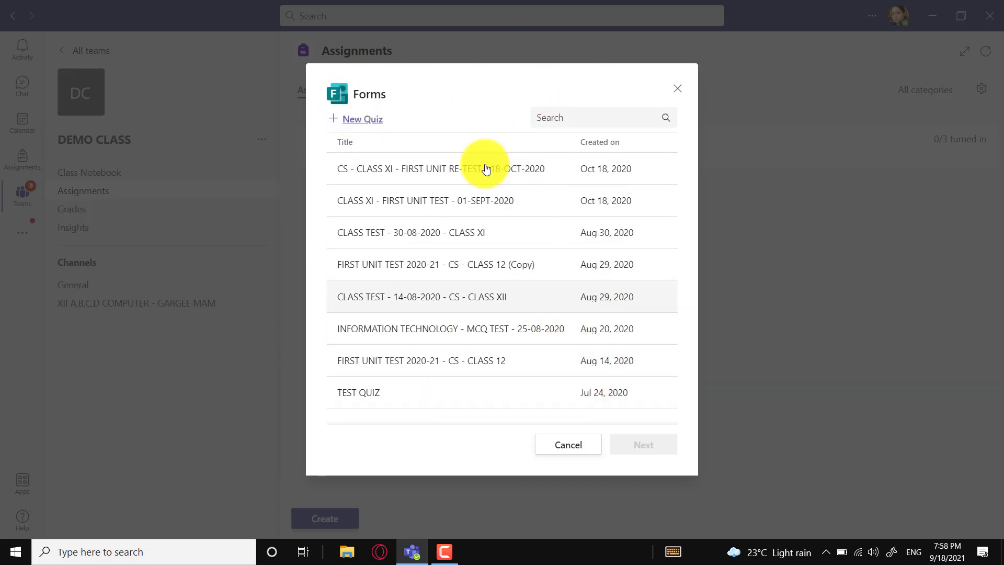
click(362, 124)
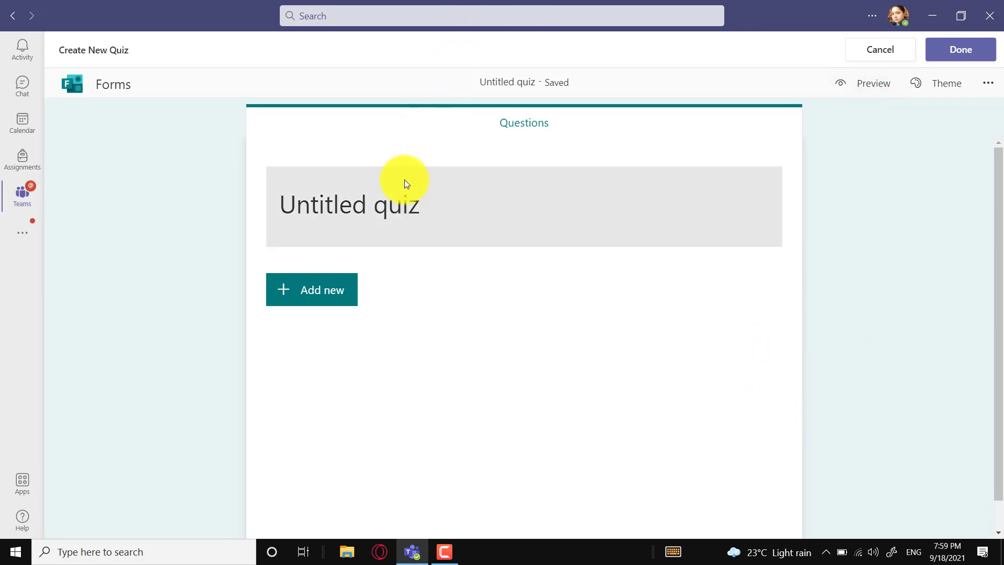
- Title the new quiz "IT Quiz"
click(410, 209)
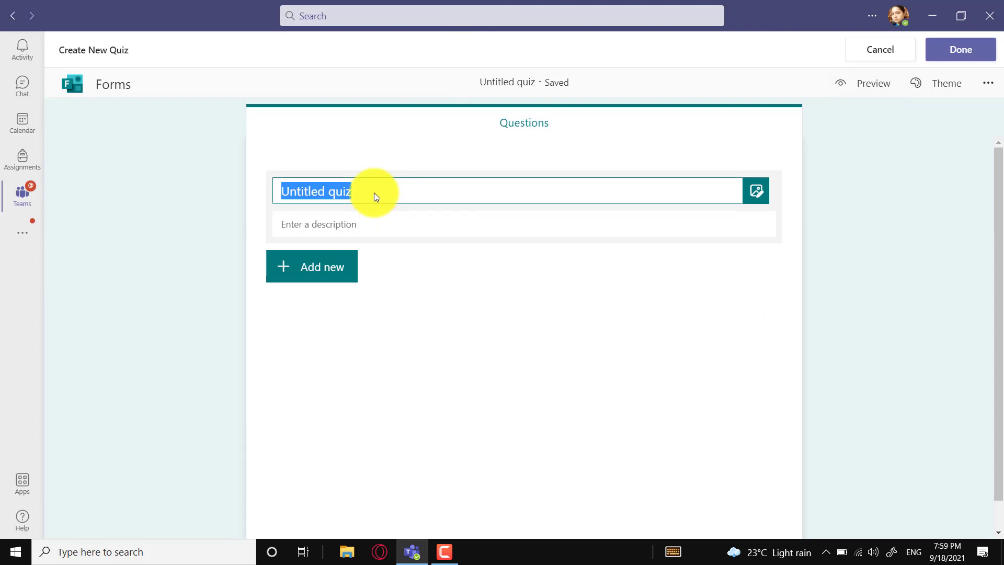
text(IT )
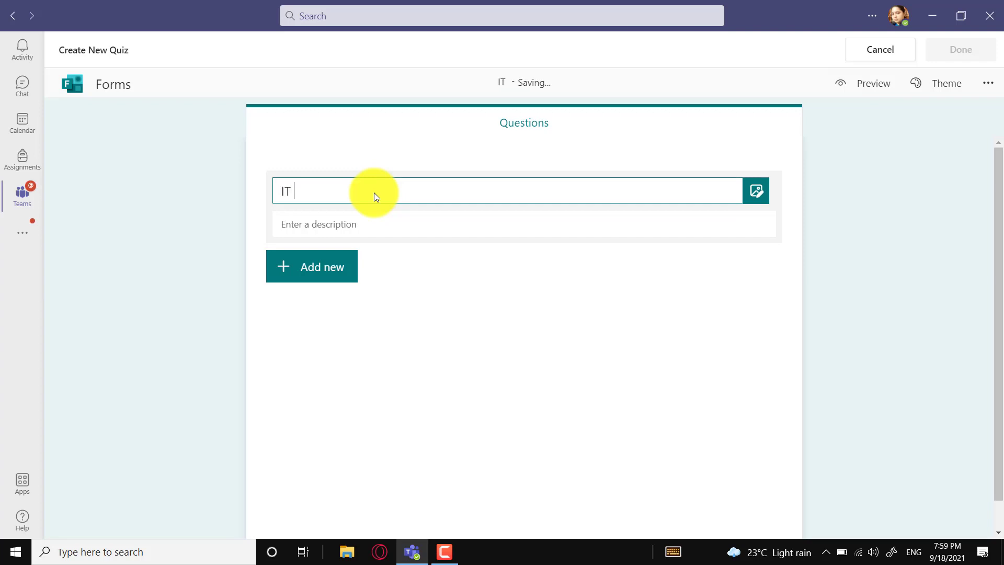
text(Quiz)
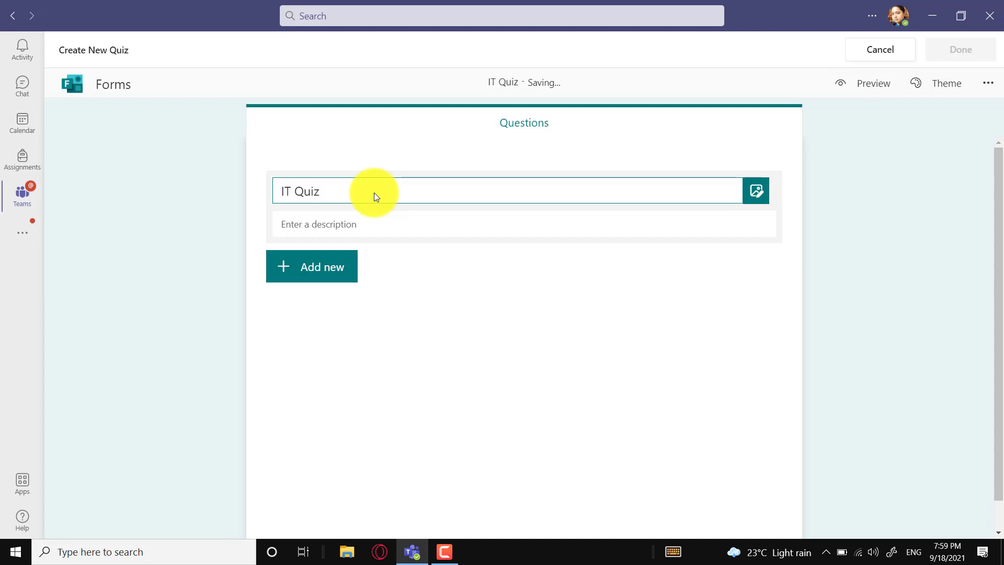
- Write the quiz description "Generation Instructions :-" with item "1. The time allotted is 30 minutes for the quiz." and an empty item "2."
click(324, 225)
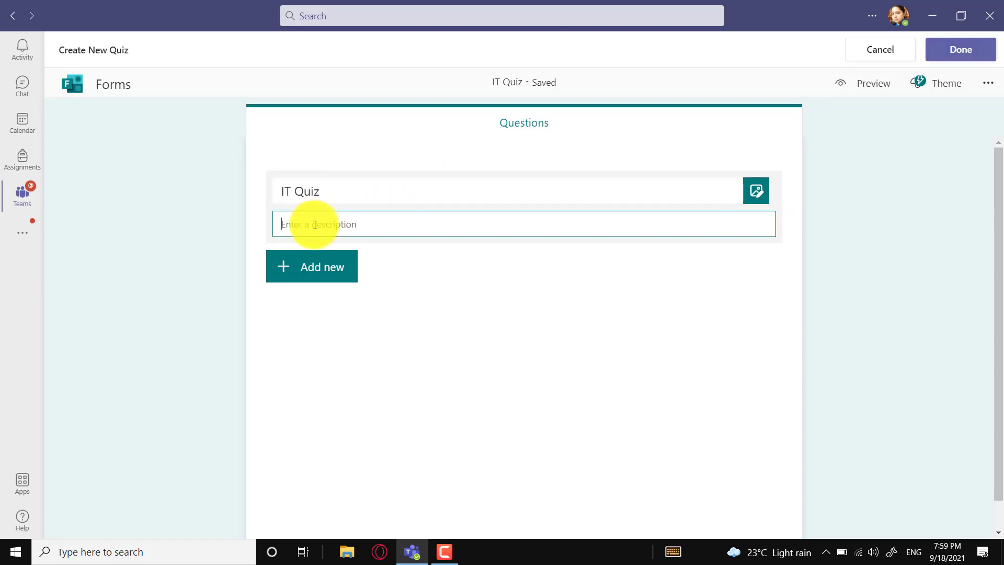
text(Ge)
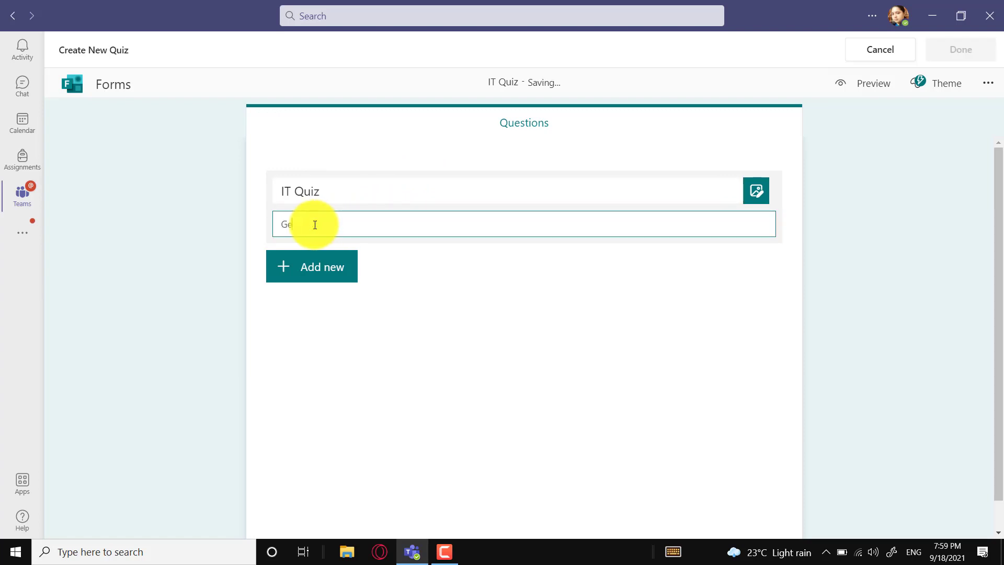
text(neration Ins)
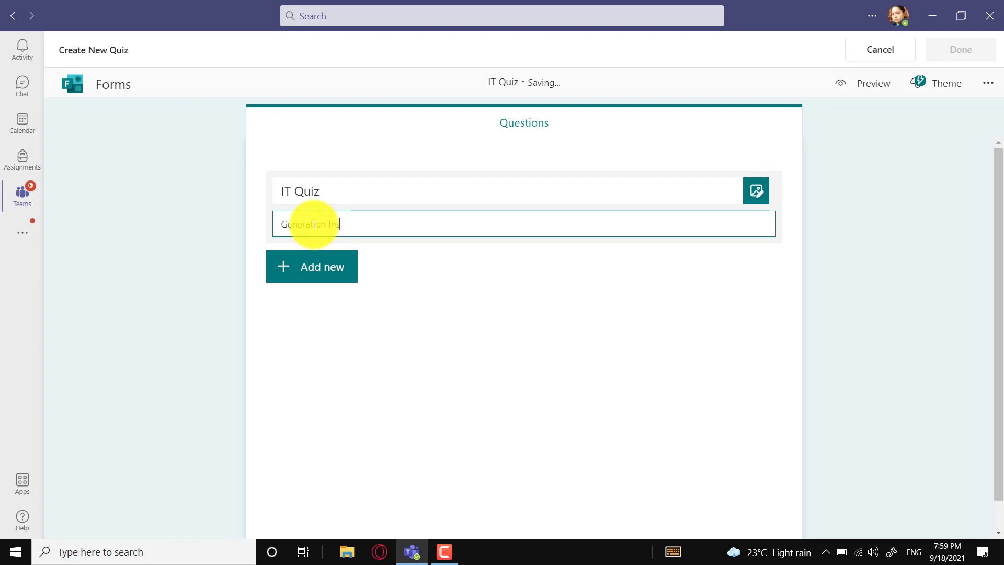
text(tructions :-)
key(Return)
text(1.)
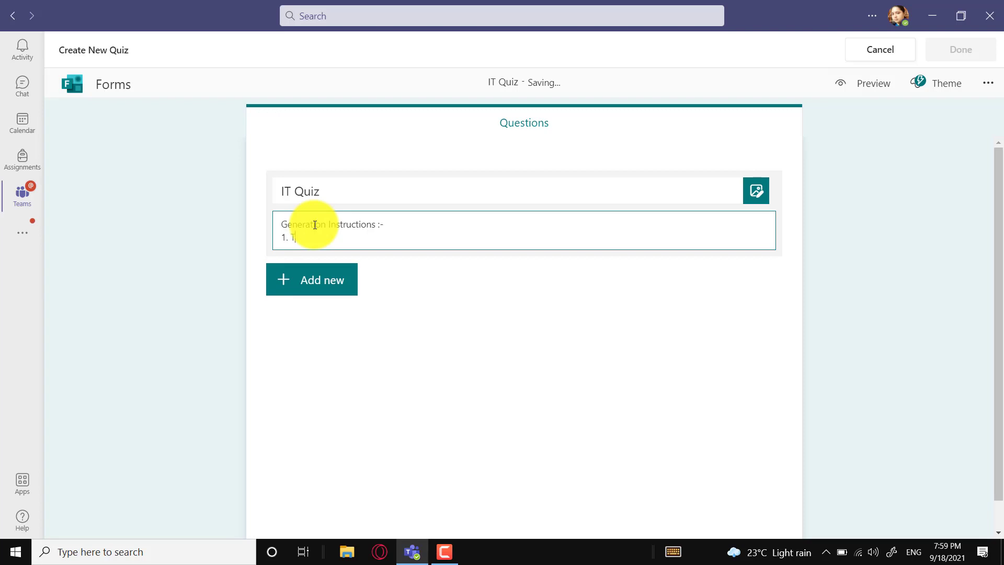
text( The time allotted is 30 minutes for the )
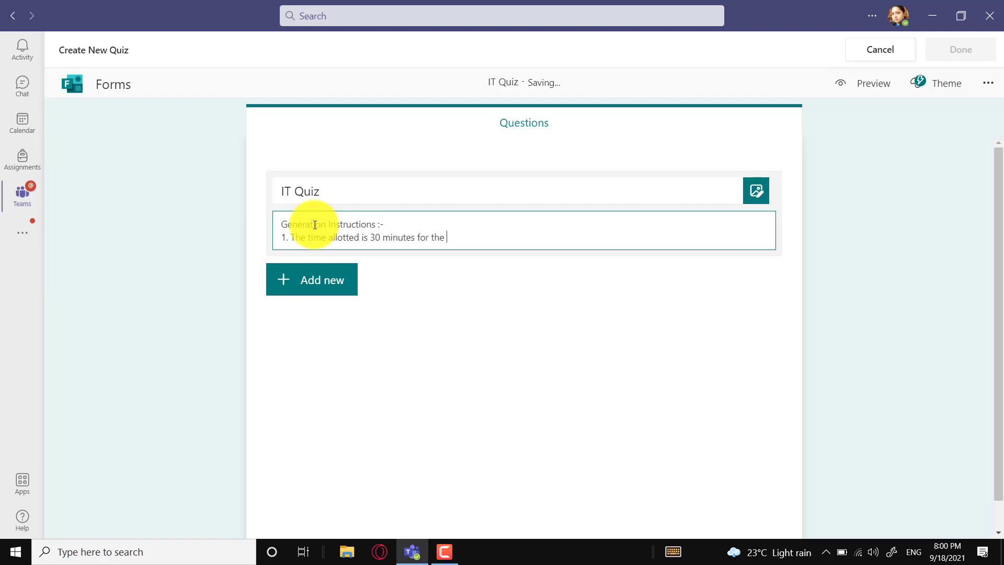
text(quiz.)
key(Return)
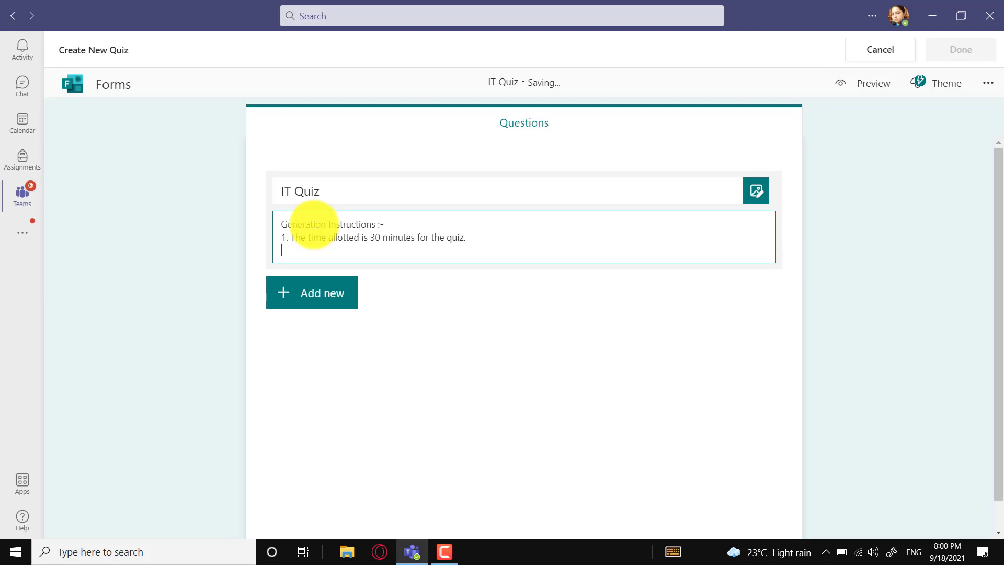
text(2.)
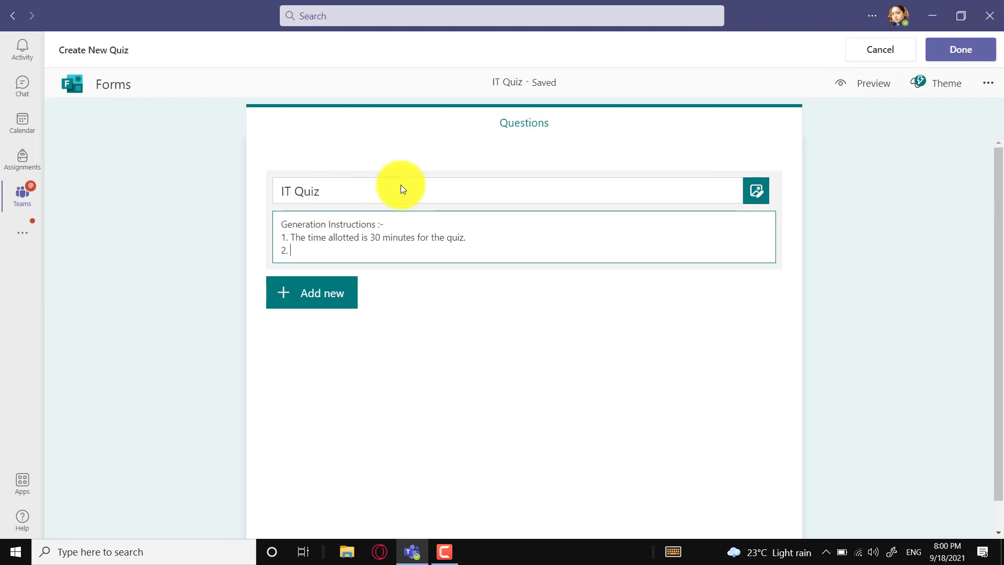
- Upload the Information-Technology-1 picture from the CLASS 9 images folder as the quiz's title image
click(757, 190)
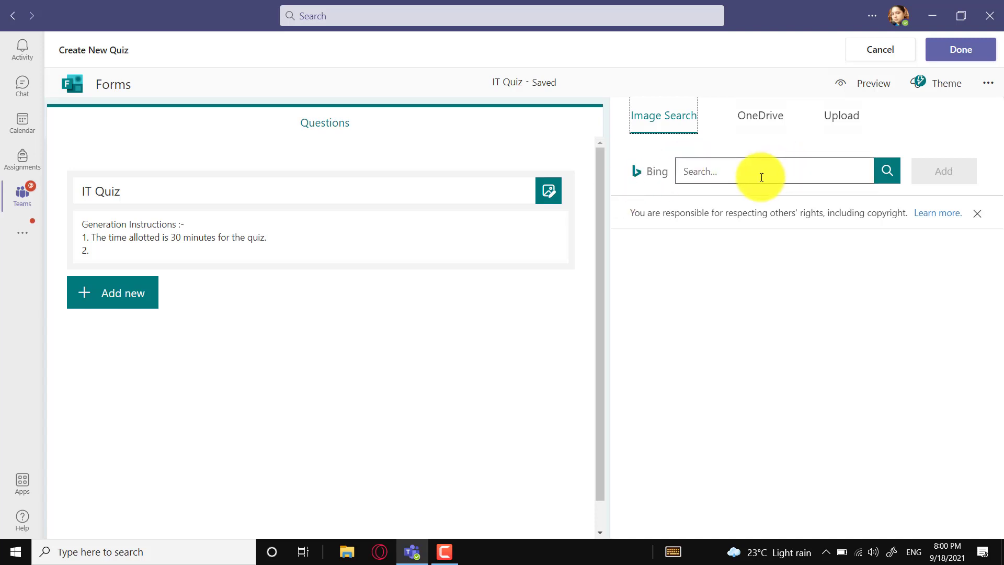
click(766, 122)
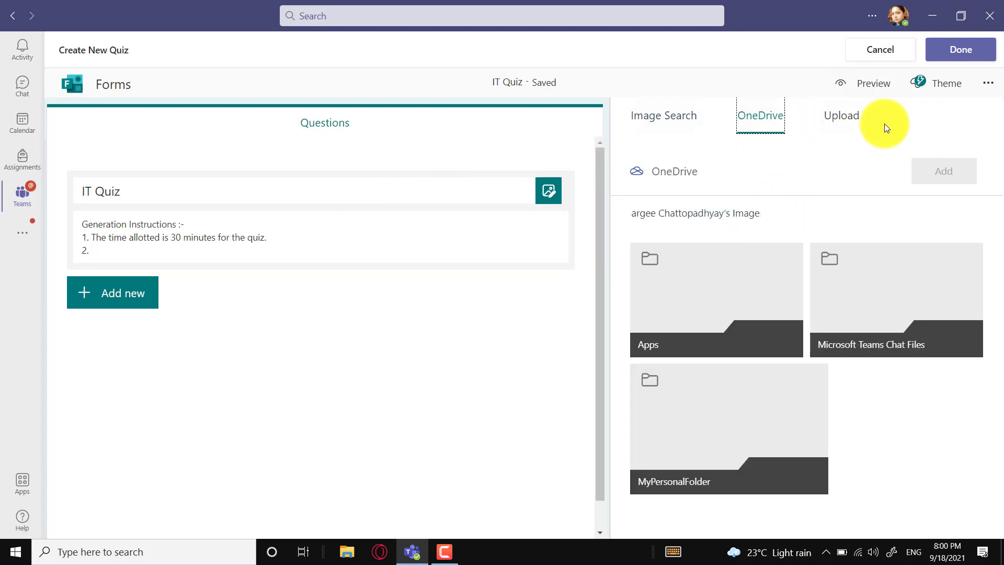
click(847, 120)
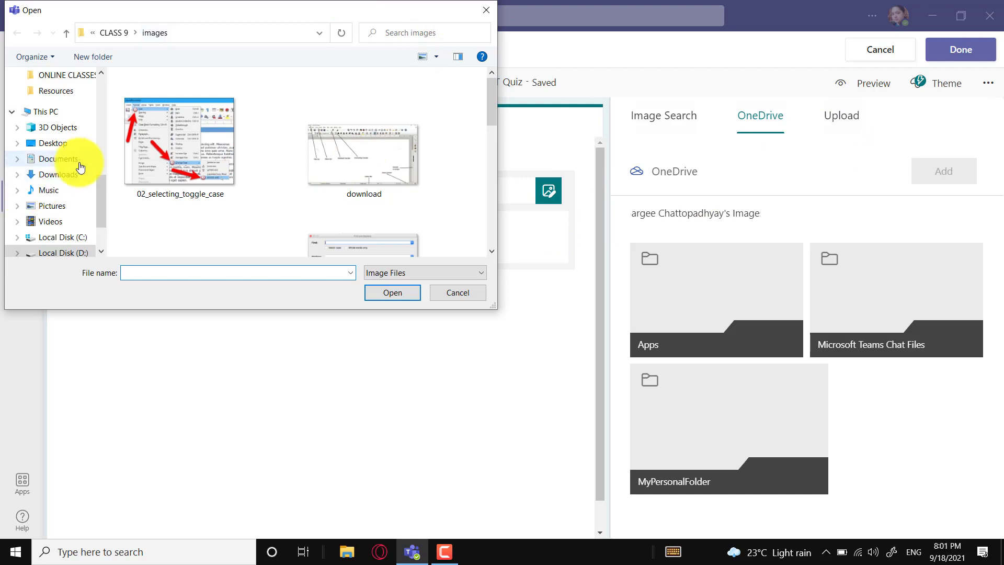
scroll(67, 174, up, 1)
scroll(67, 174, up, 4)
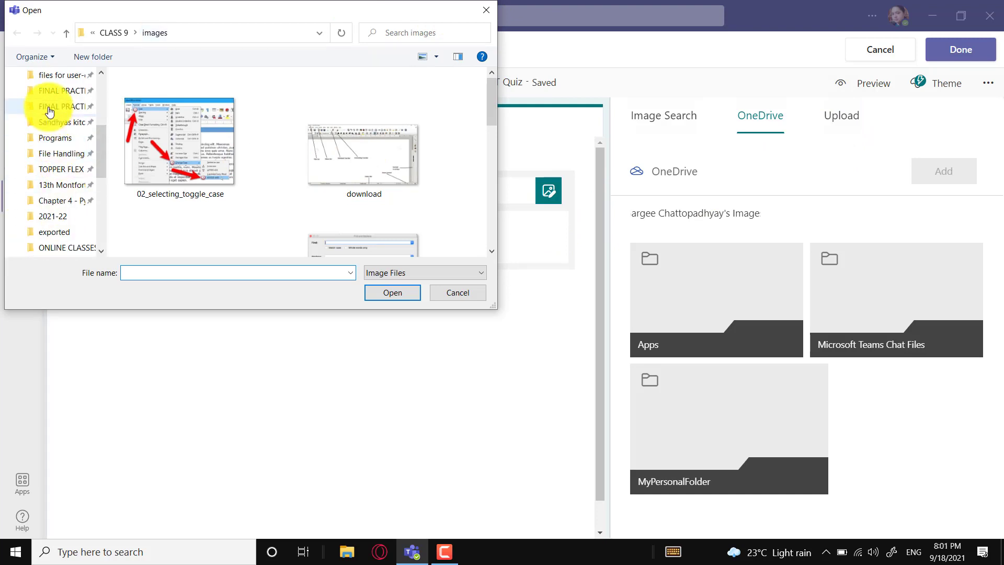
click(52, 76)
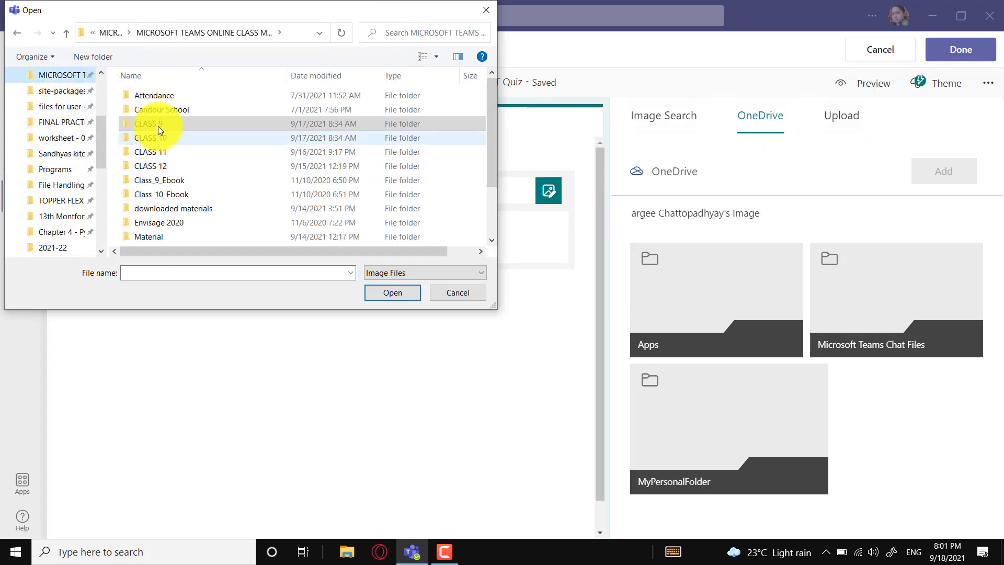
double_click(158, 124)
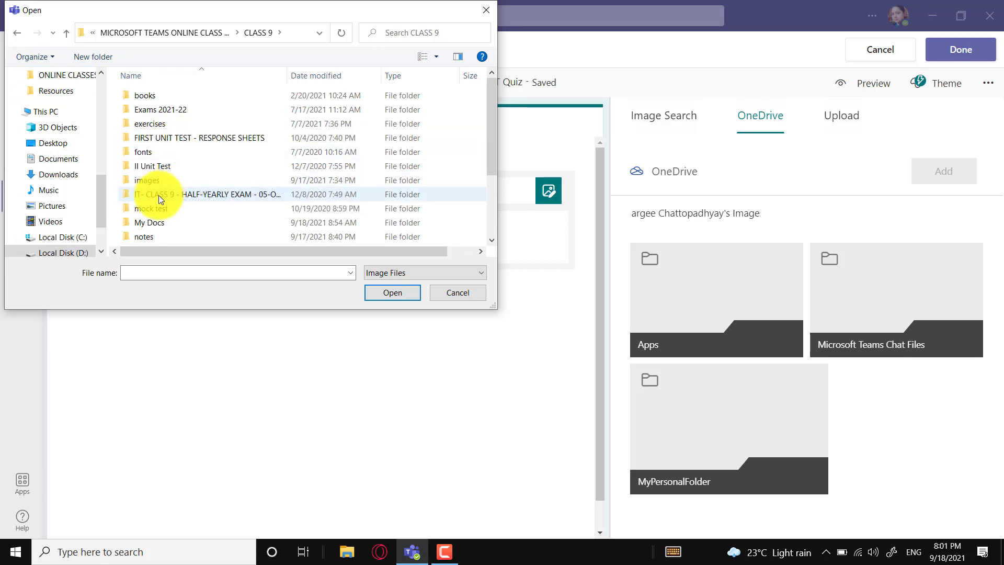
double_click(152, 180)
scroll(220, 178, down, 2)
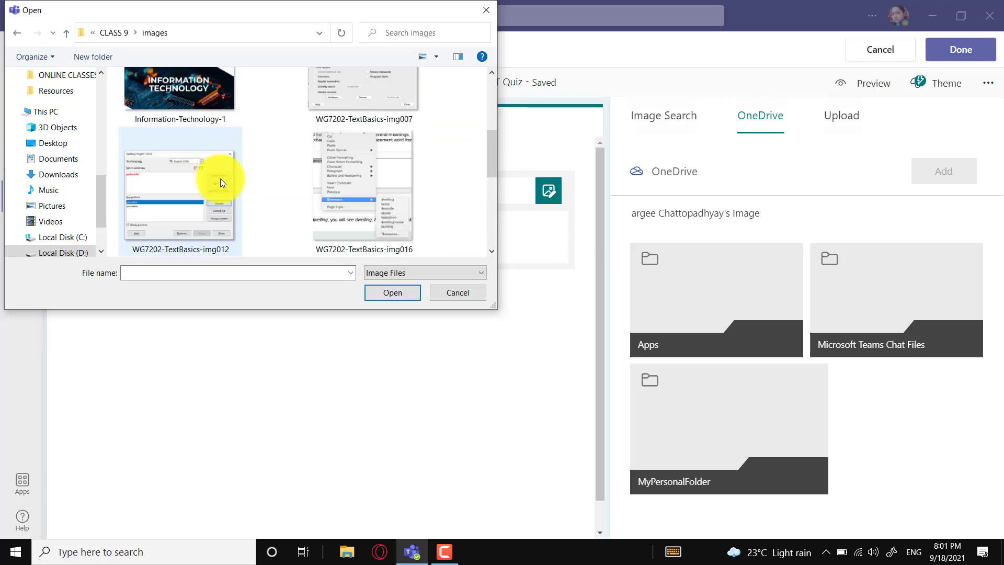
click(181, 94)
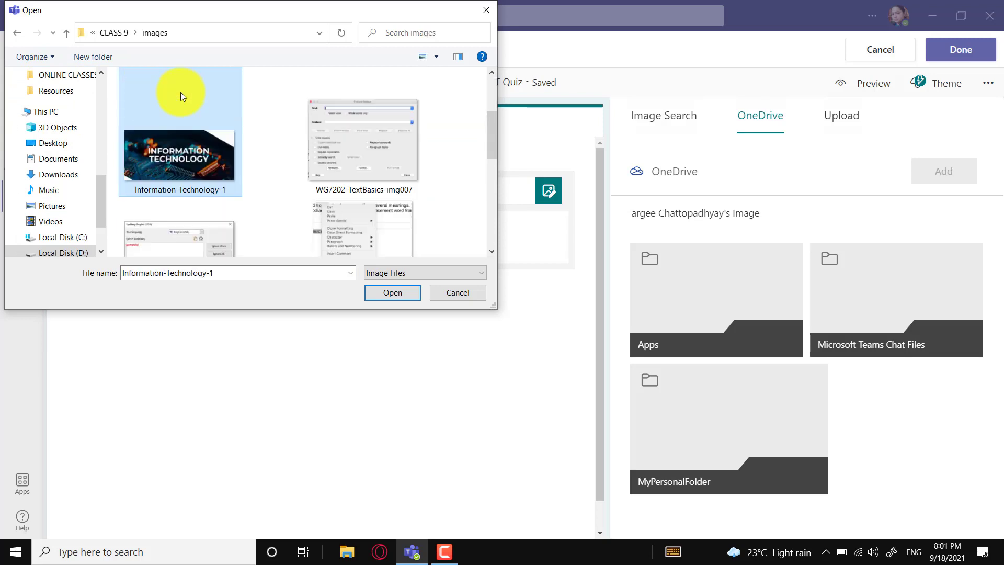
click(392, 292)
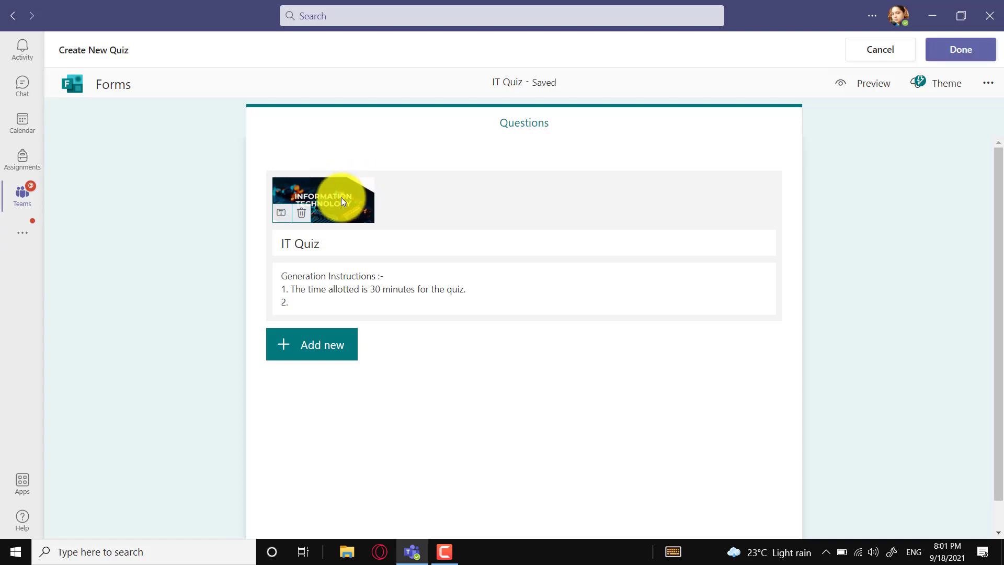
- Give the quiz's title image the alternative text "Information Technology"
click(280, 216)
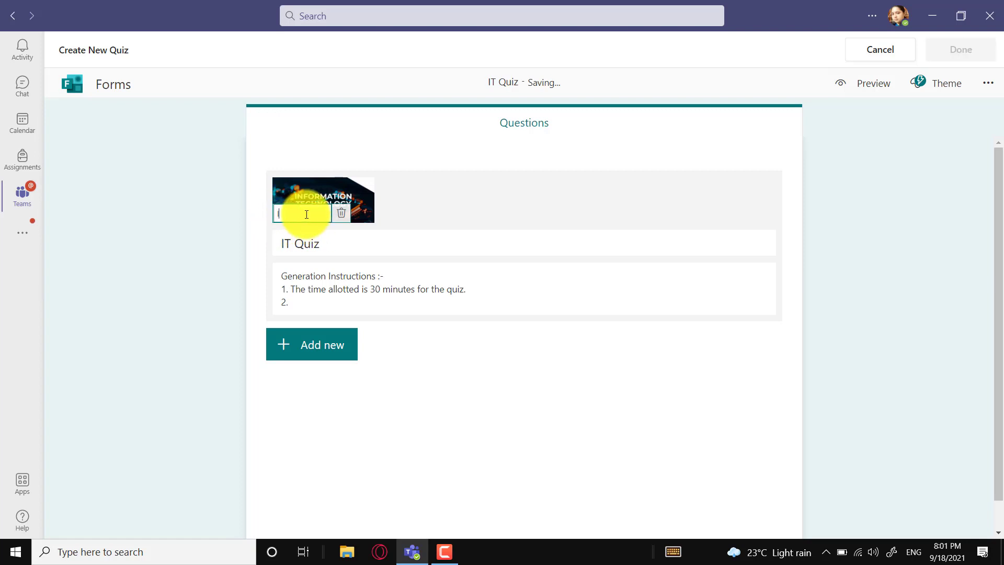
text(Information Techn)
text(ology)
click(390, 236)
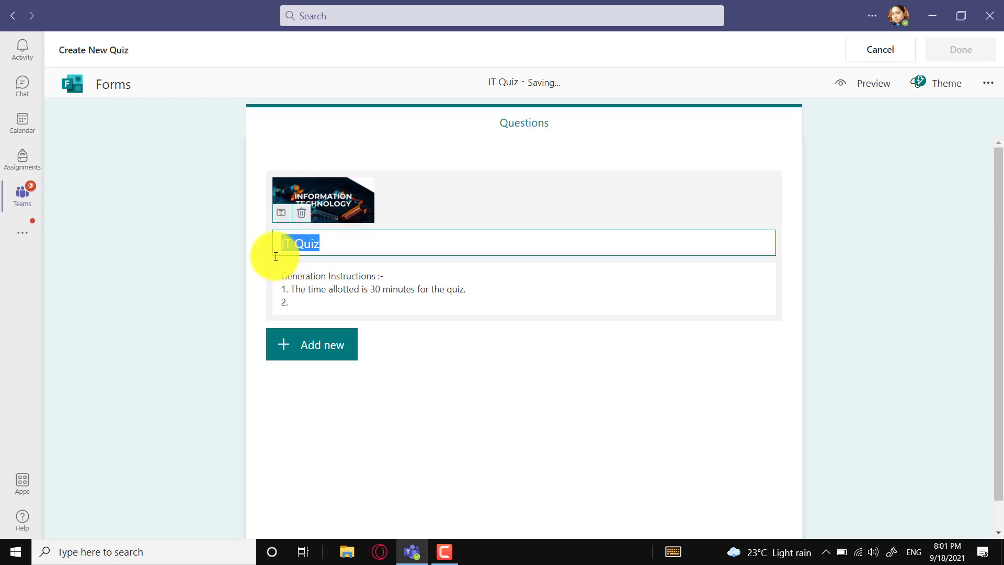
click(309, 344)
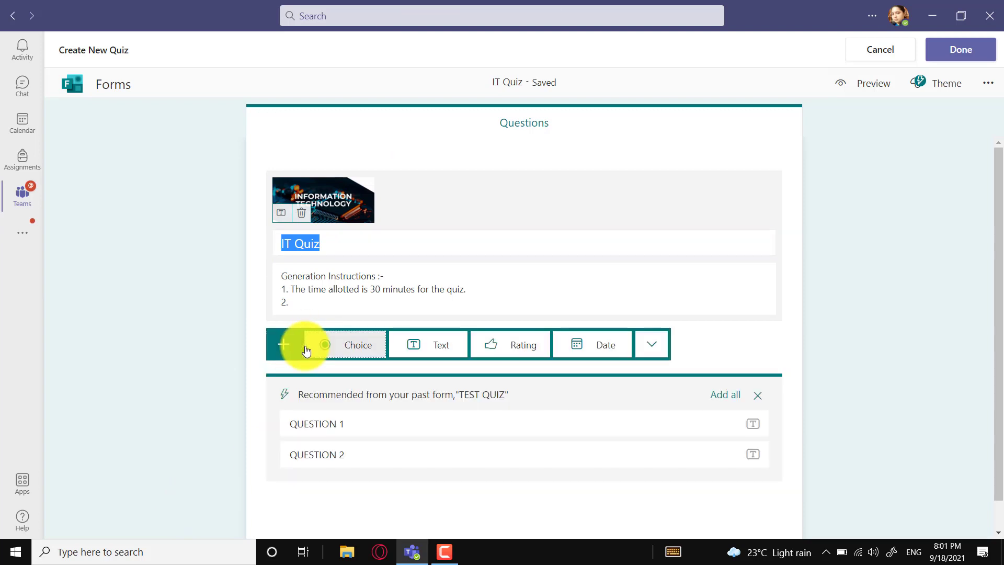
scroll(537, 384, down, 1)
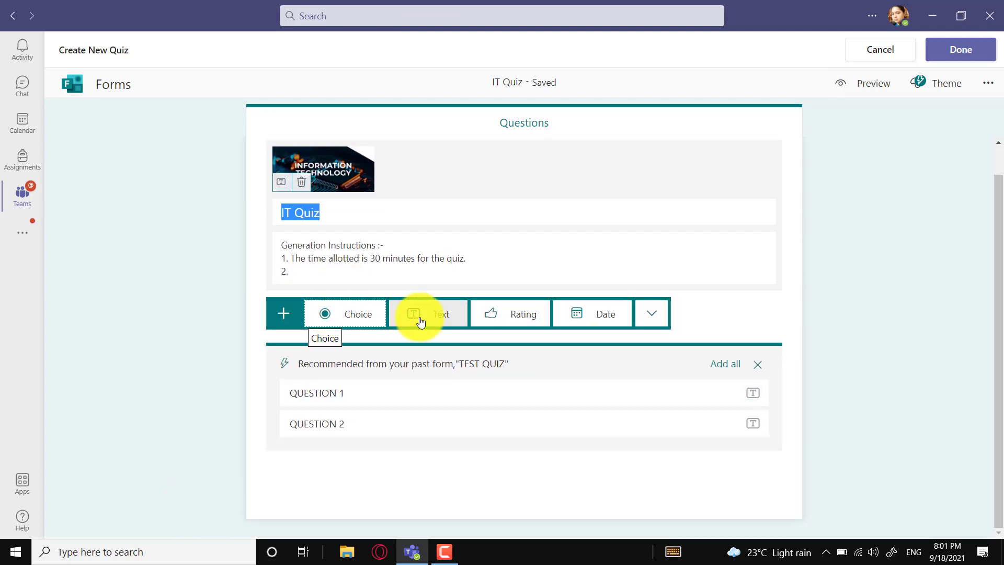
click(660, 319)
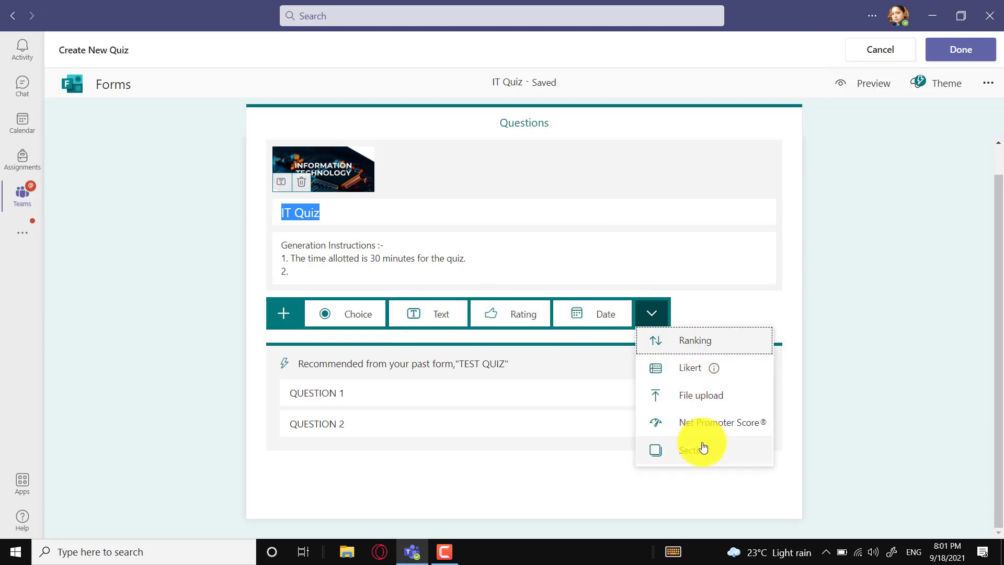
mouse_move(702, 361)
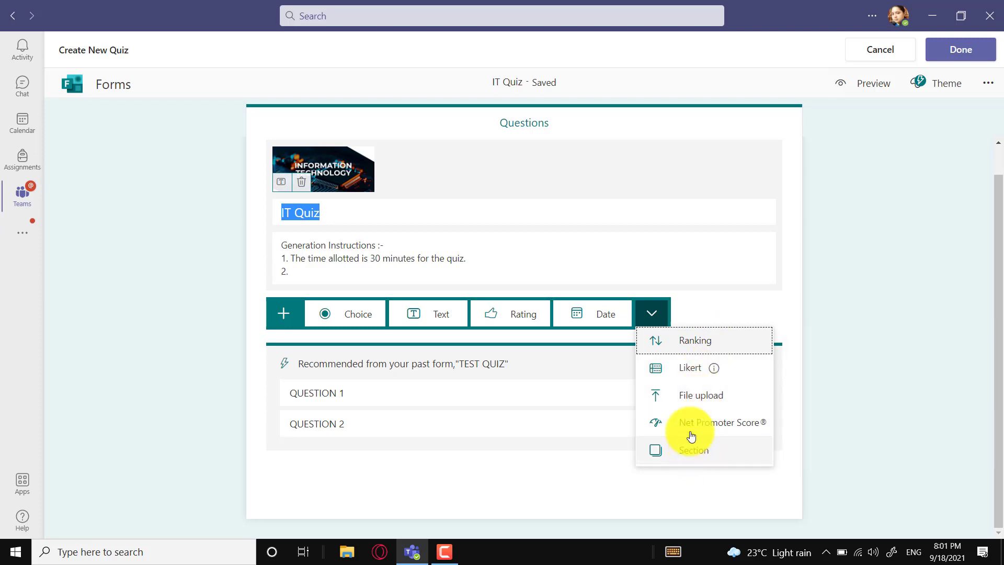
click(167, 341)
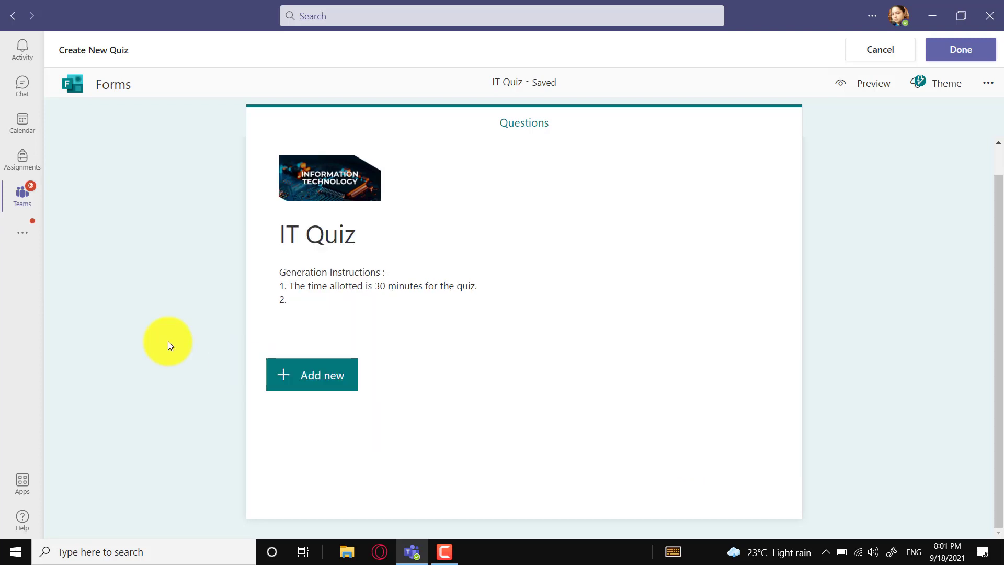
- Dismiss the recommended questions from the past form and add a Choice question to the quiz
click(322, 376)
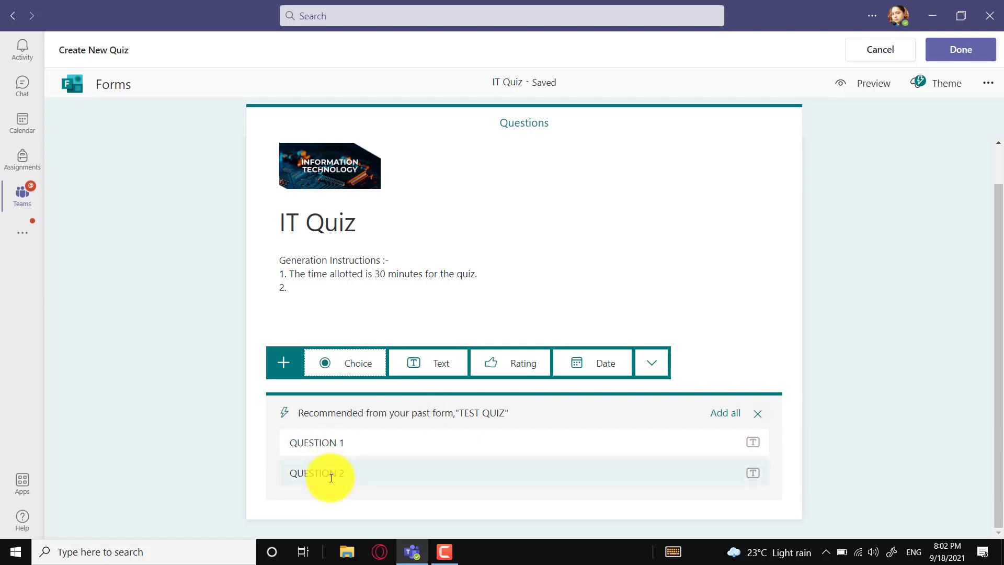
click(758, 413)
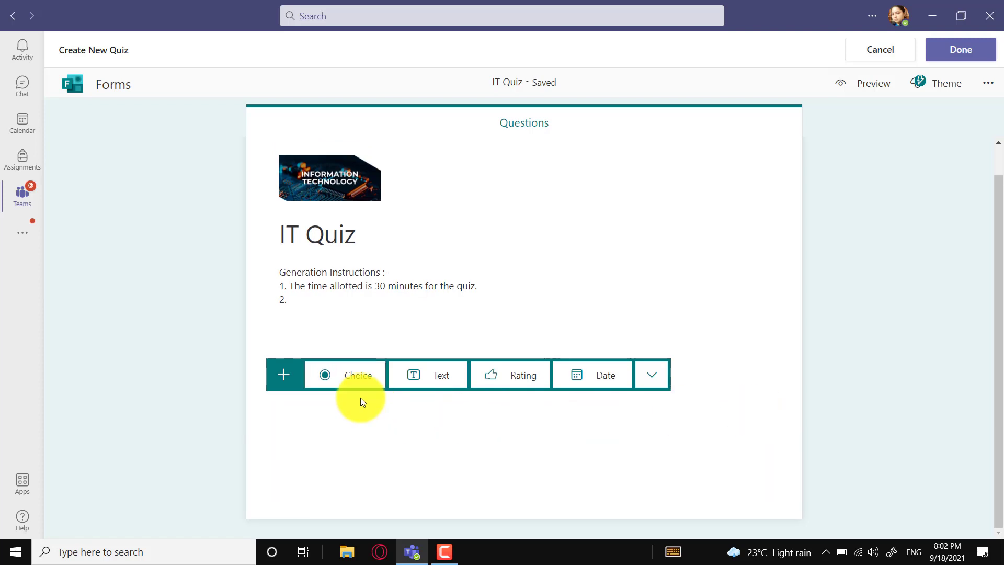
click(329, 378)
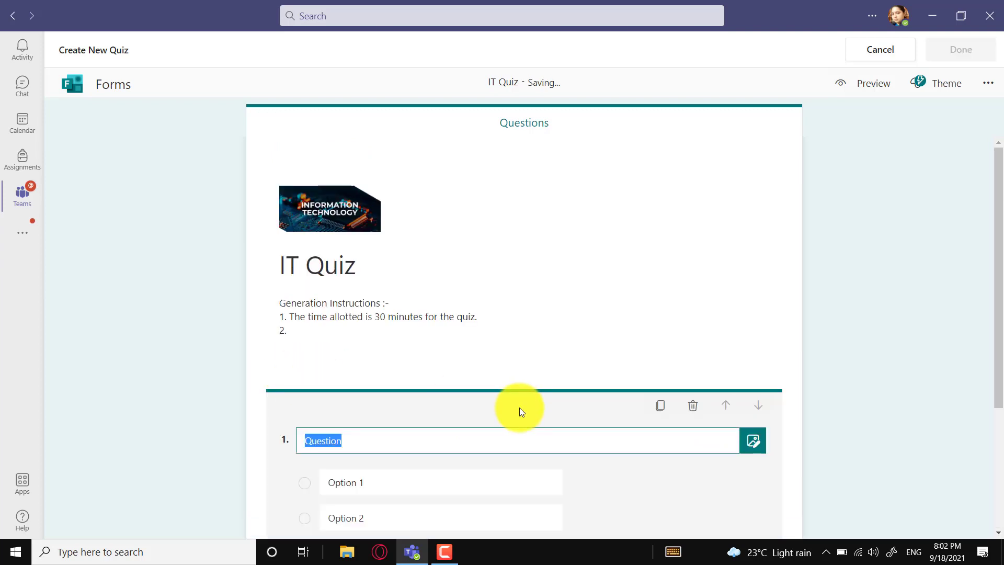
scroll(519, 406, down, 3)
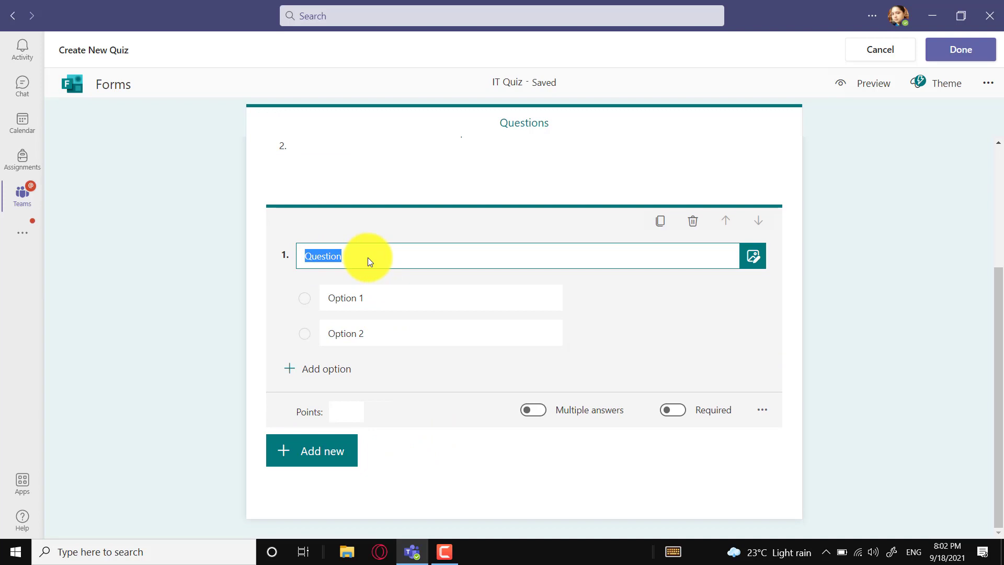
- Enter "Which of the following devices is an input device?" as the text of question 1
click(289, 146)
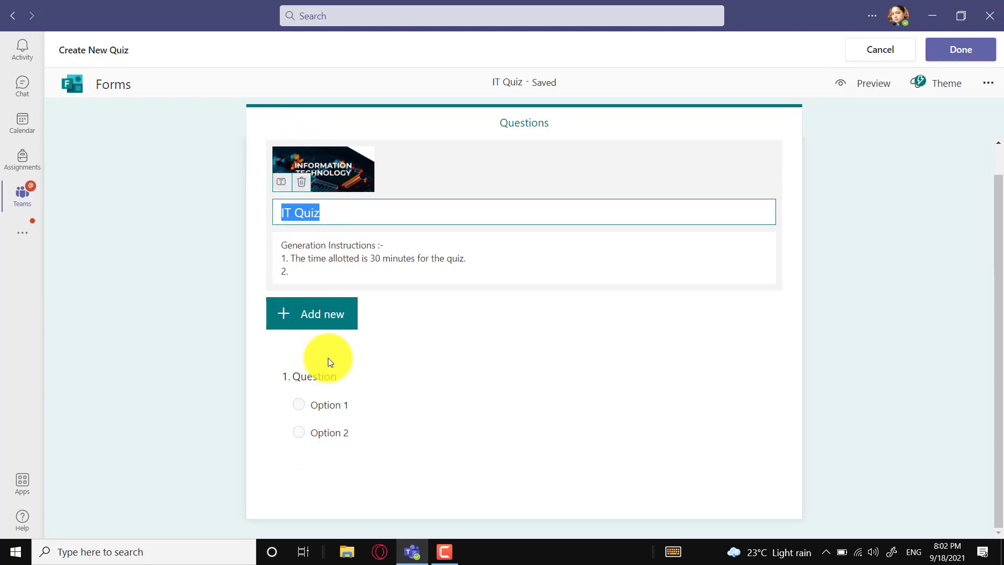
click(351, 378)
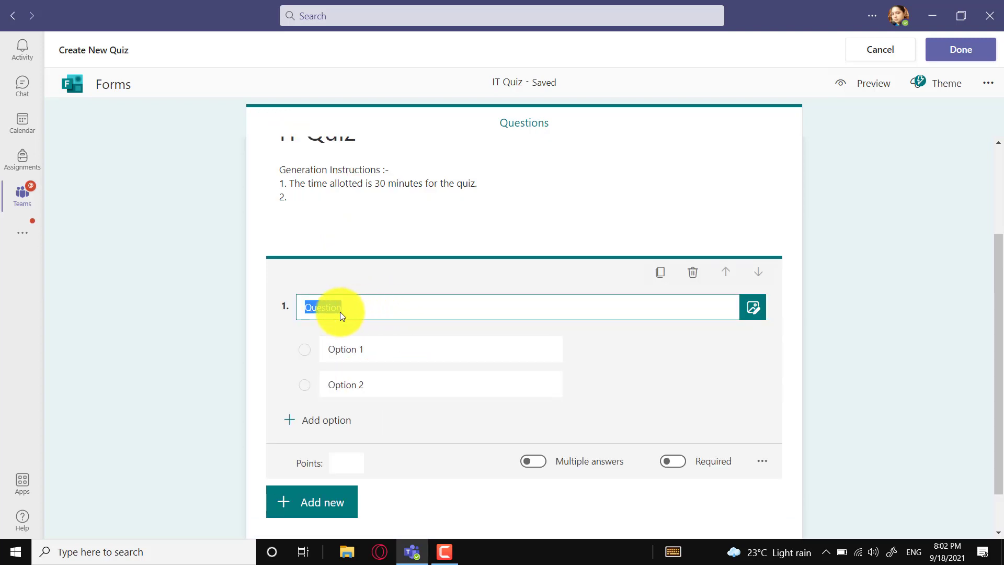
scroll(286, 318, down, 1)
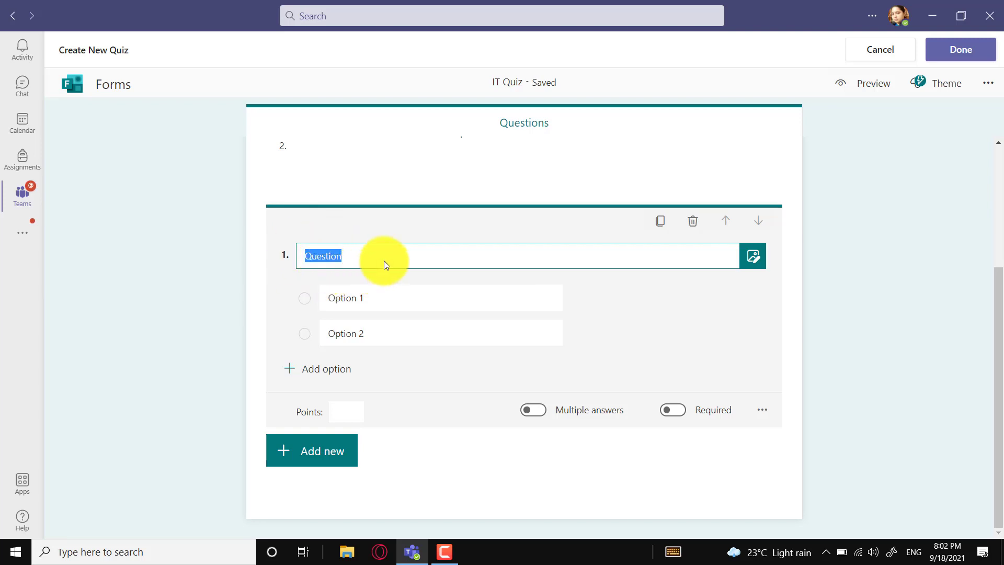
text(Which of the followi)
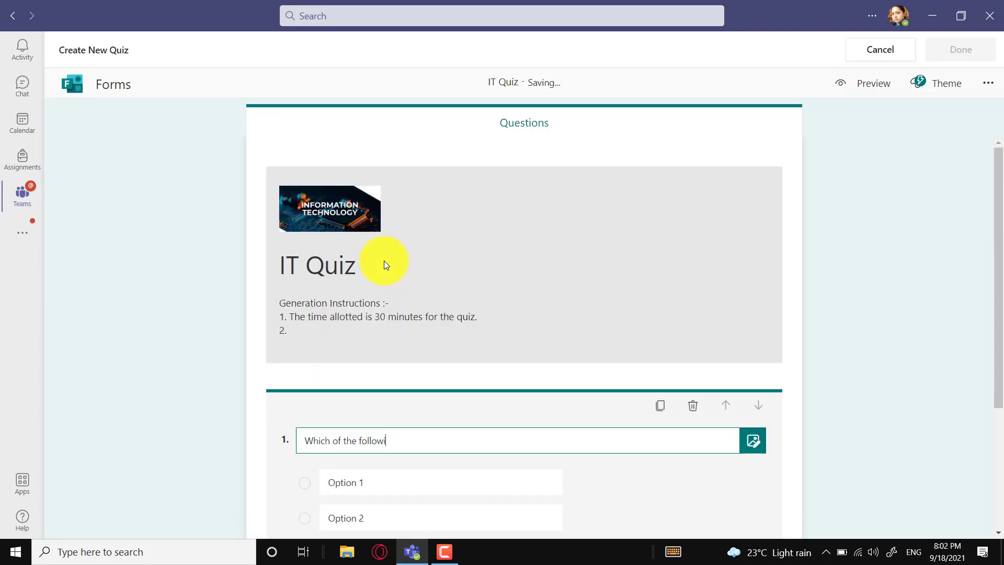
text(ng)
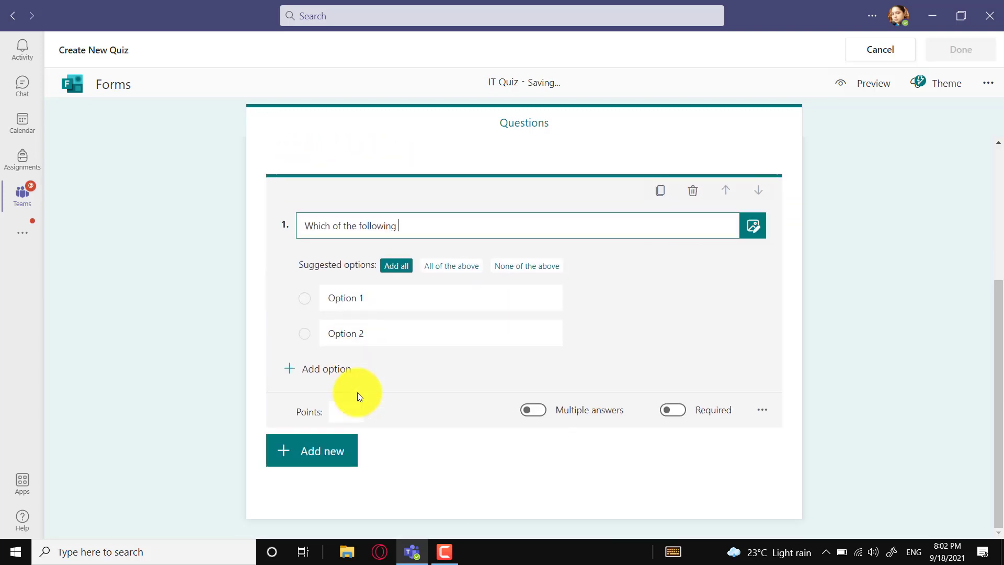
text(devices i)
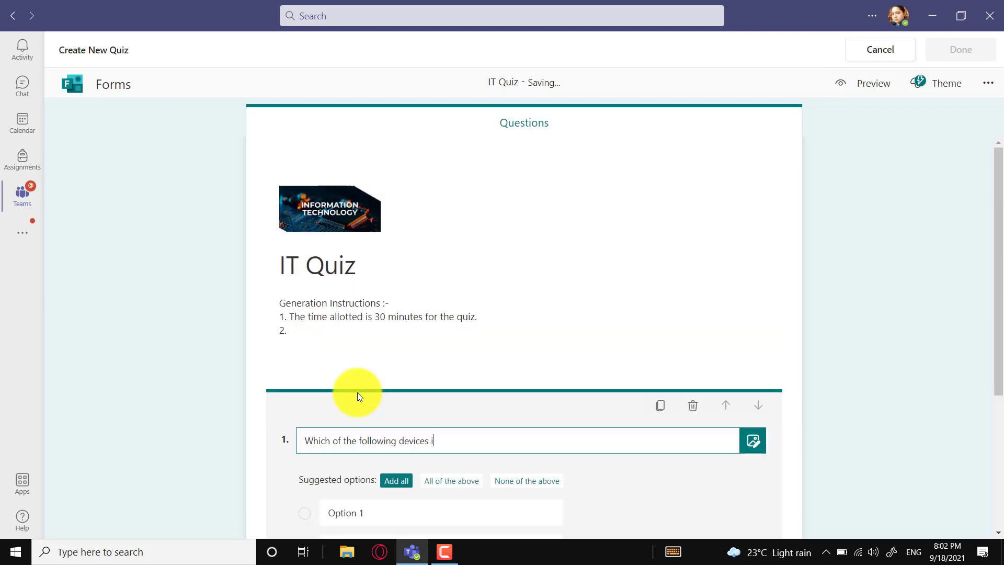
text(s an input device?)
scroll(277, 476, down, 4)
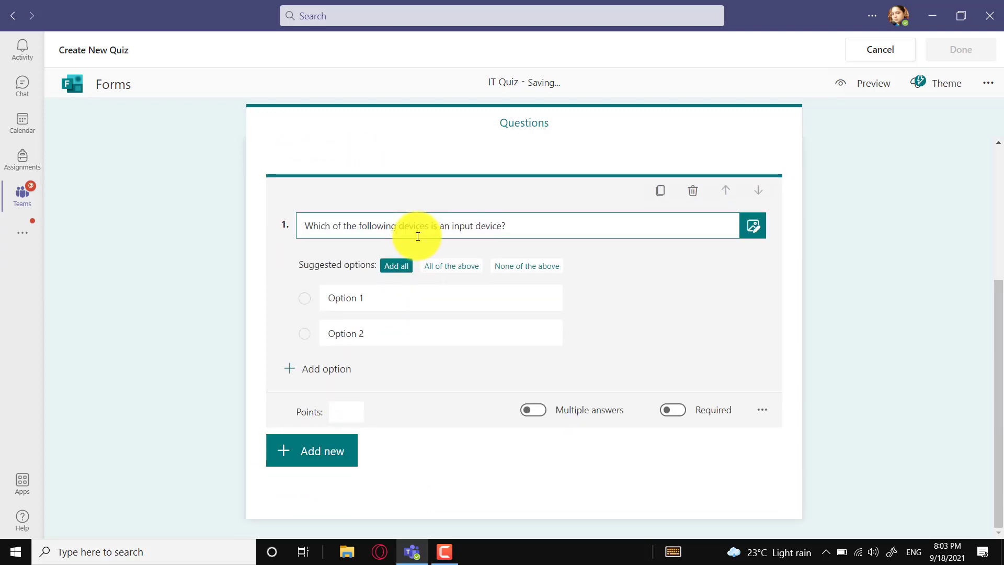
scroll(417, 237, up, 4)
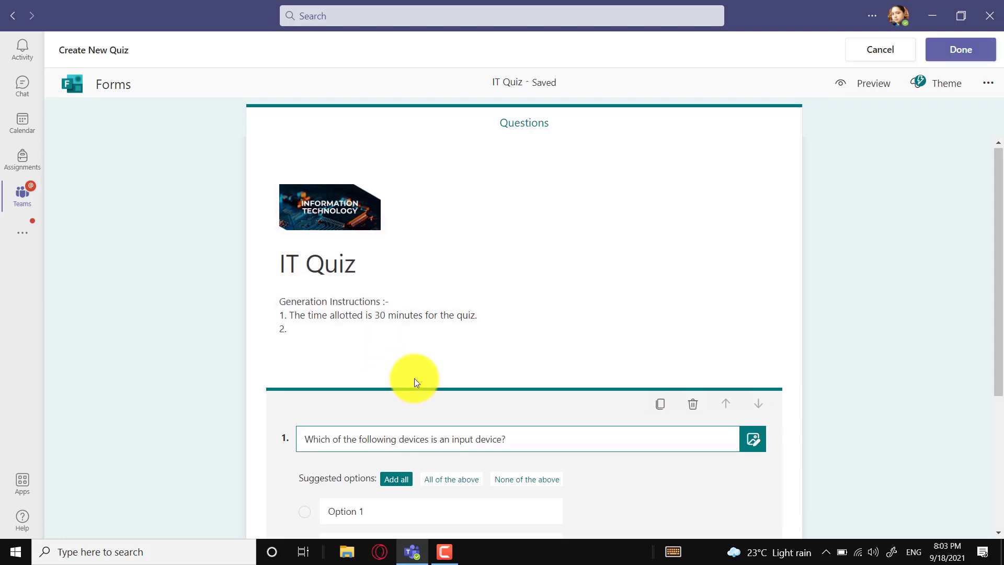
scroll(414, 381, down, 4)
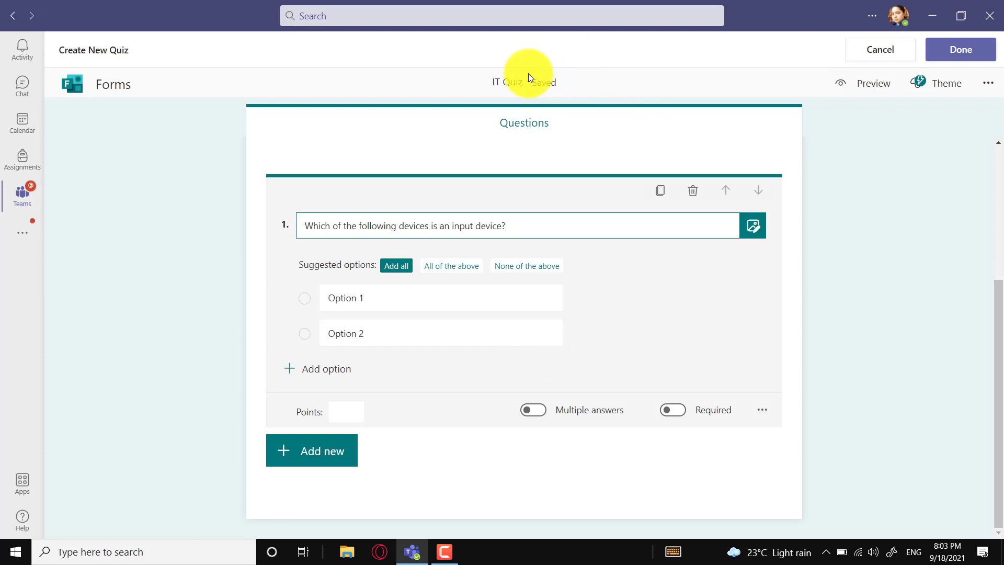
scroll(517, 406, up, 4)
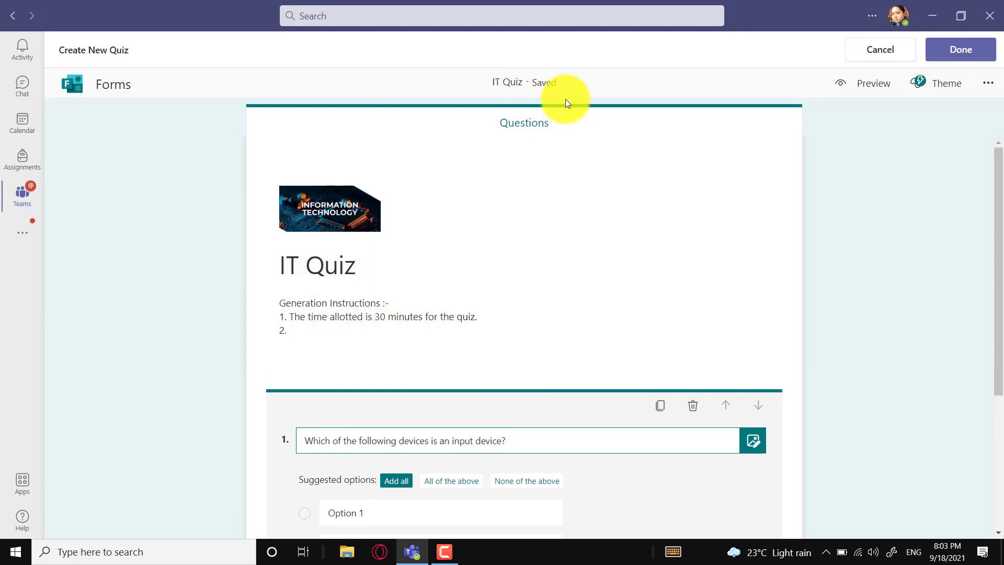
- Fill in the first two answer options of question 1 as "Speaker" and "Monitor" and add a third option
scroll(532, 325, down, 4)
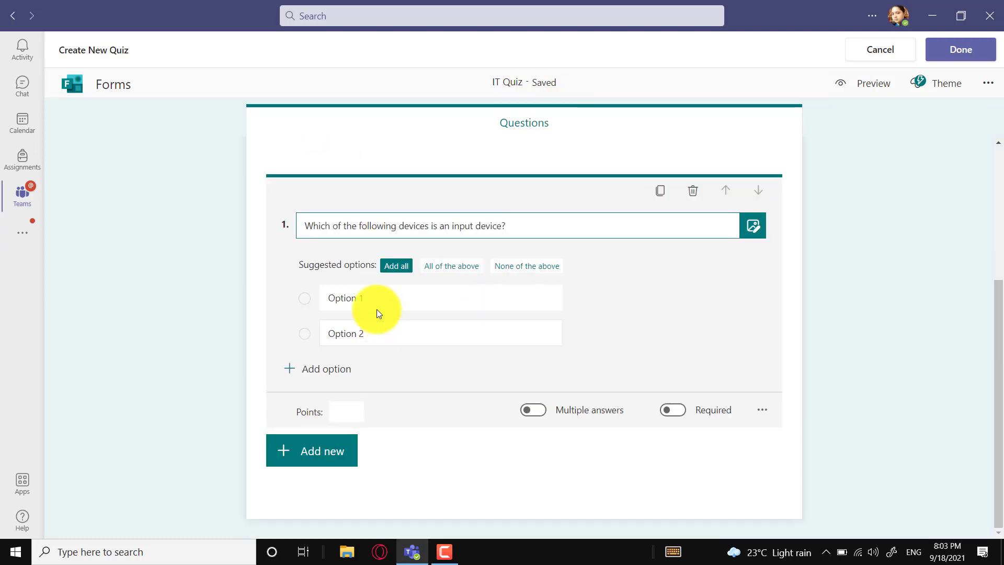
mouse_move(372, 299)
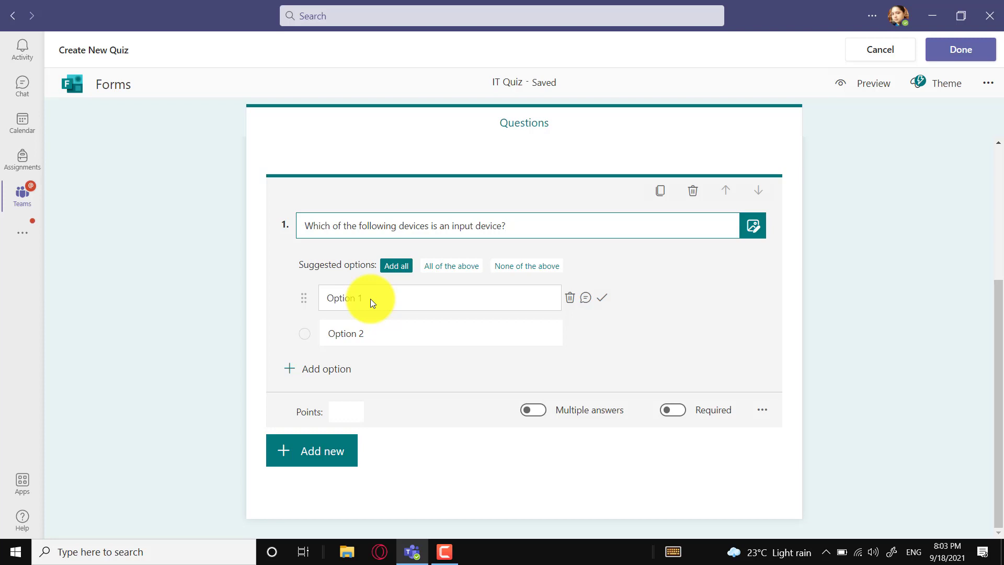
click(365, 299)
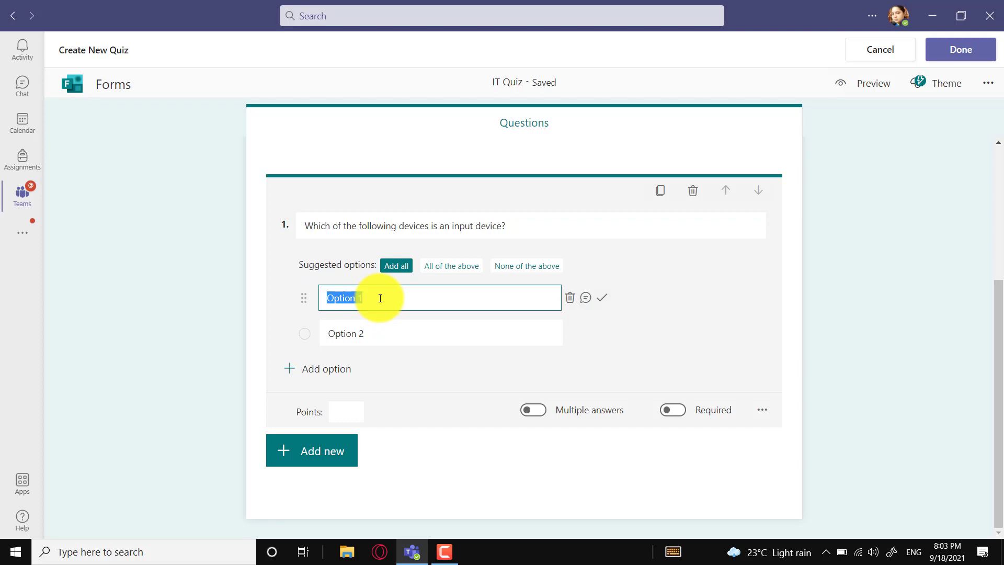
text(Speaker)
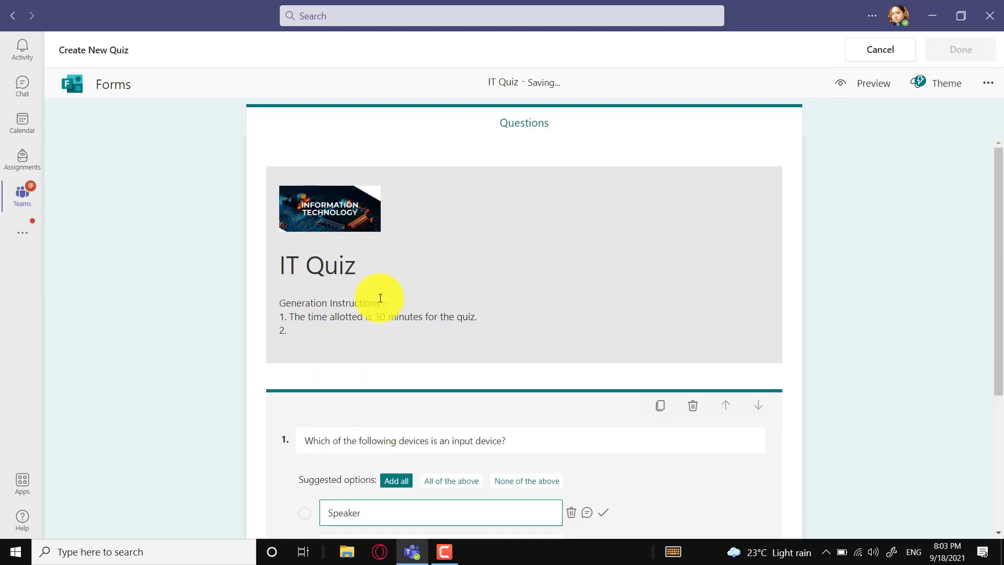
key(Return)
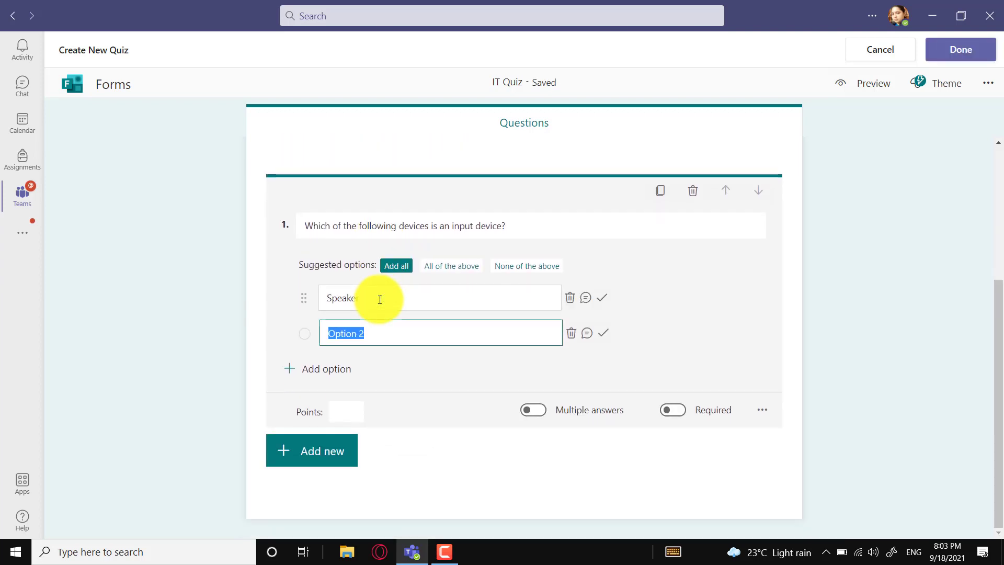
text(M)
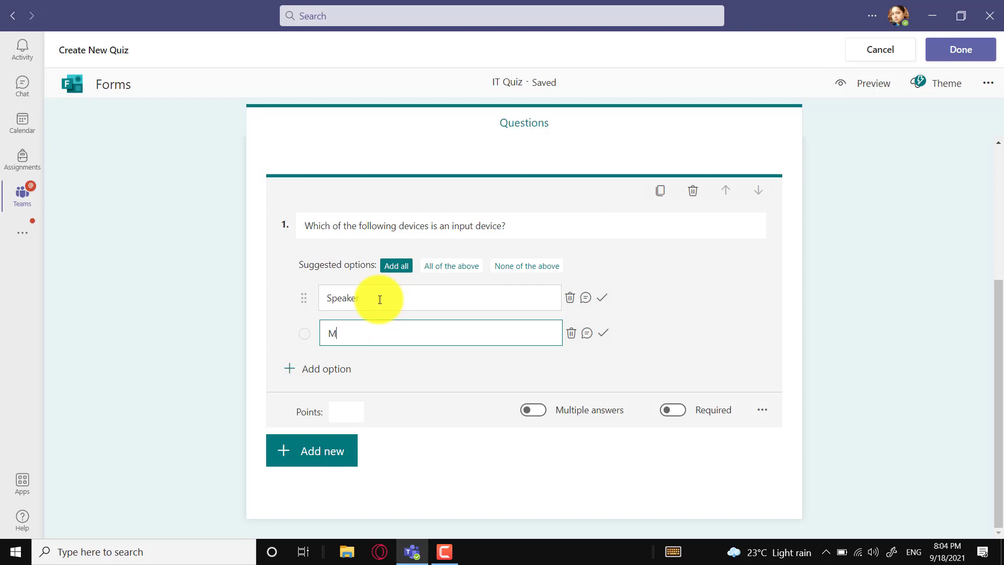
text(ouse)
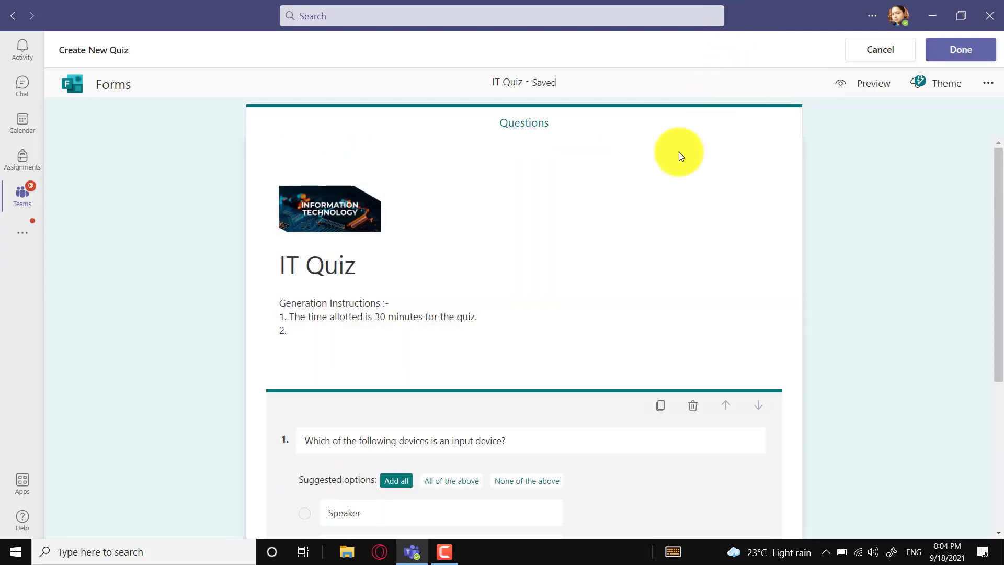
click(989, 83)
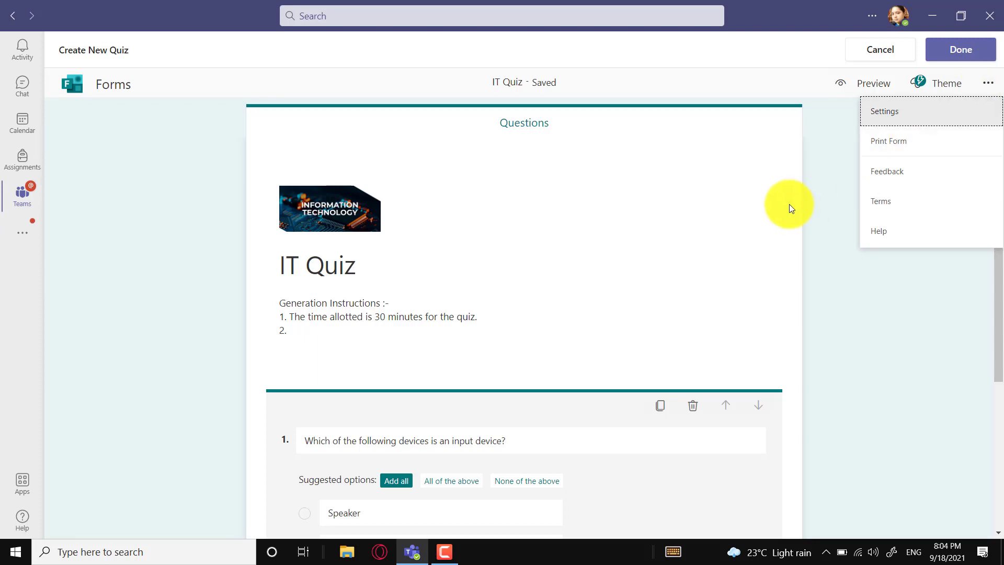
click(841, 142)
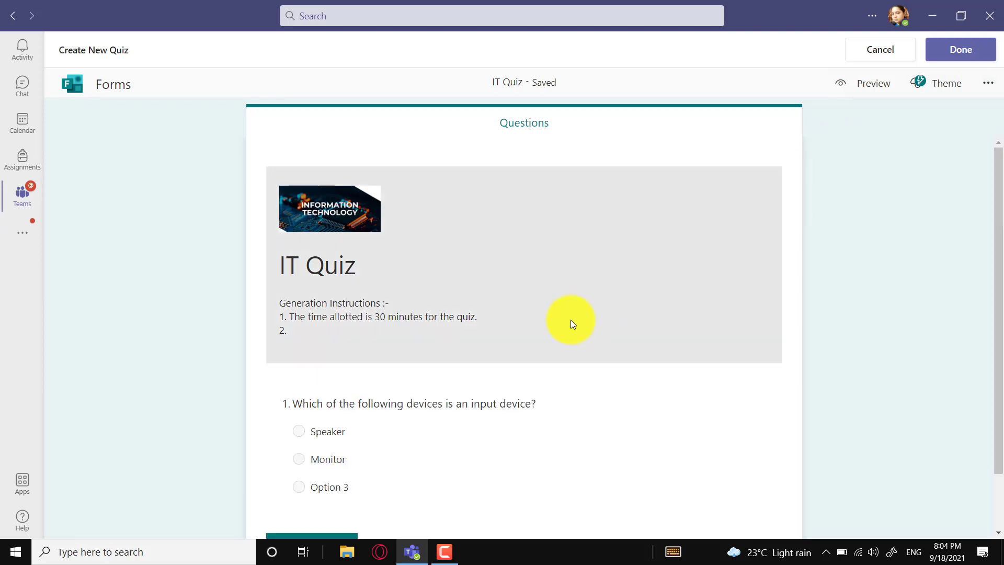
- Set the third answer option of question 1 to "Scanner" and add a fourth option "CPU"
scroll(562, 355, down, 1)
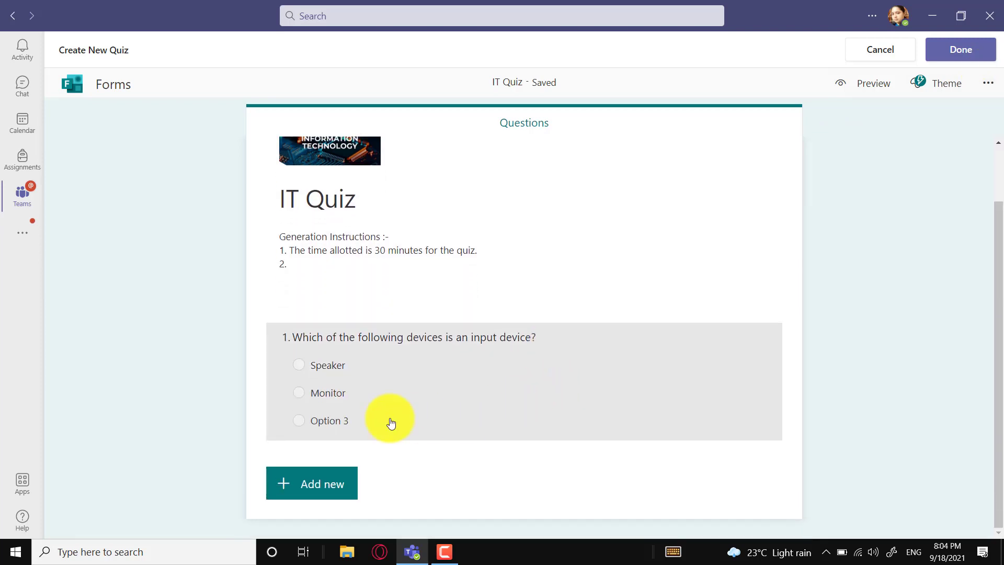
click(413, 353)
click(373, 333)
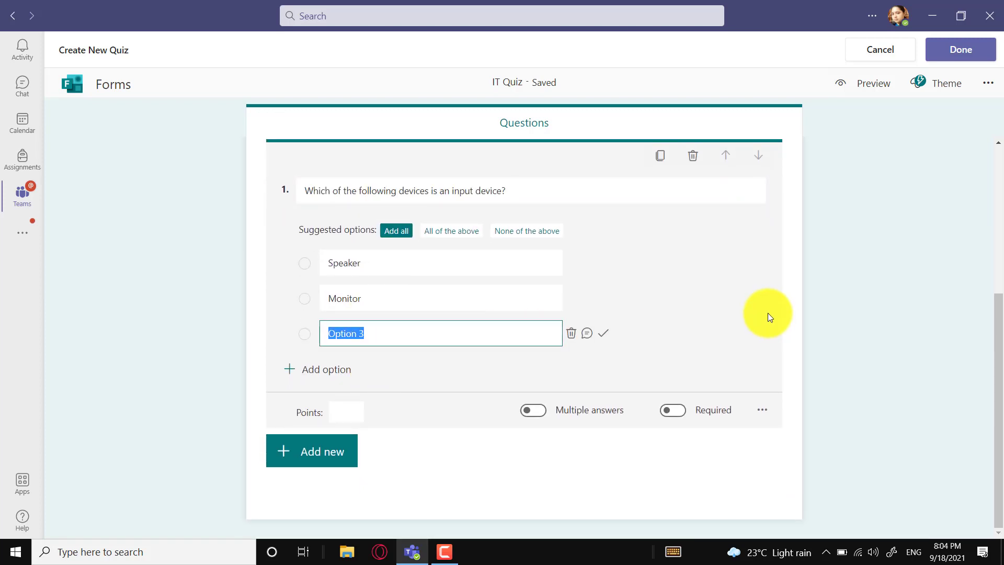
text(S)
scroll(767, 312, up, 5)
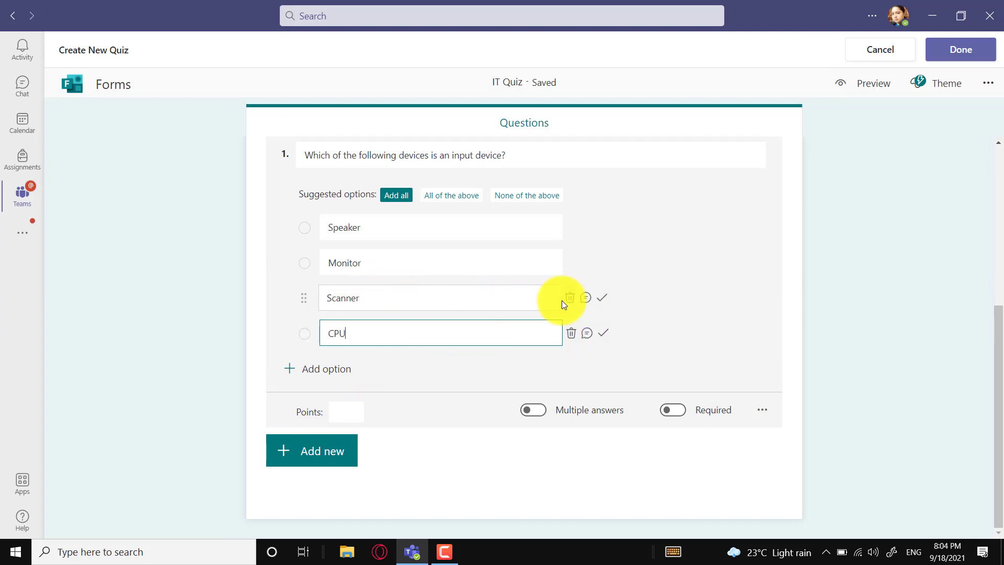
- Mark "Scanner" as the correct answer of question 1
click(604, 299)
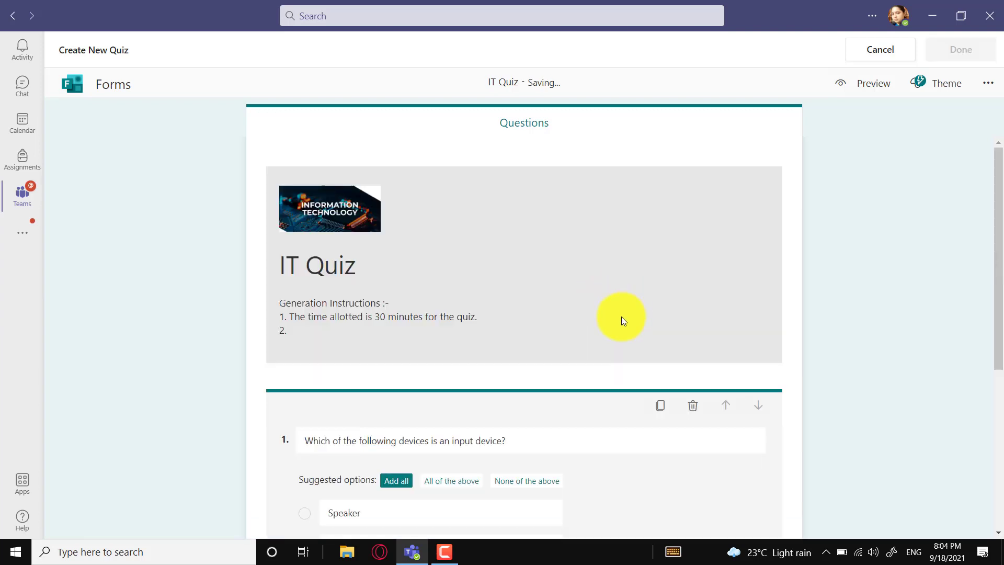
scroll(595, 362, down, 4)
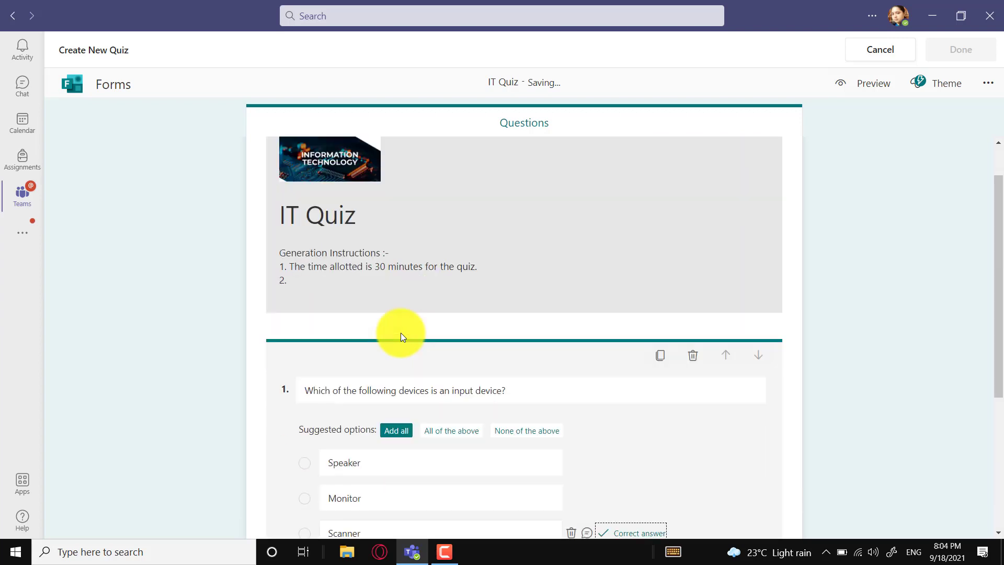
scroll(527, 361, down, 5)
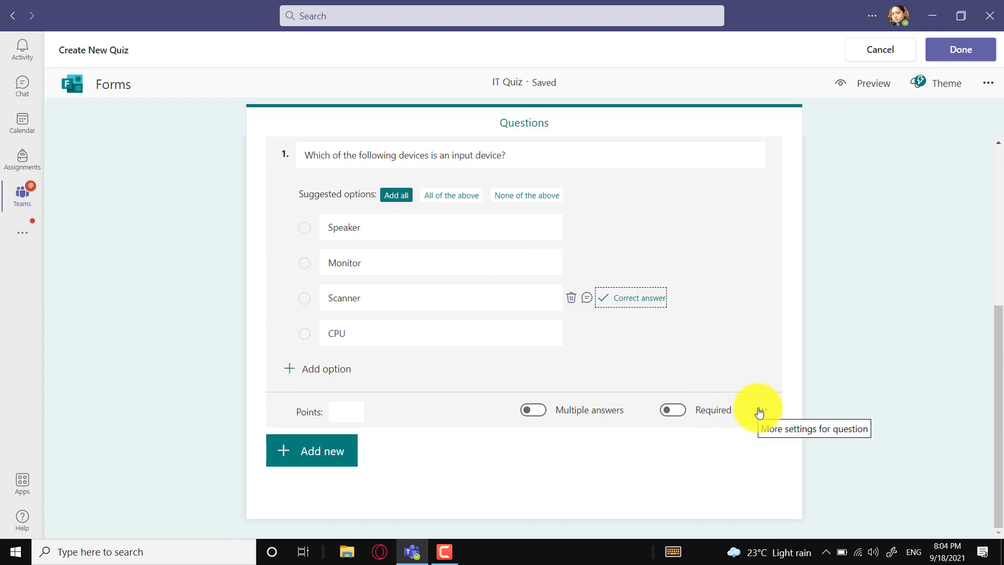
- Turn on Multiple answers for question 1 and switch it back off
click(533, 412)
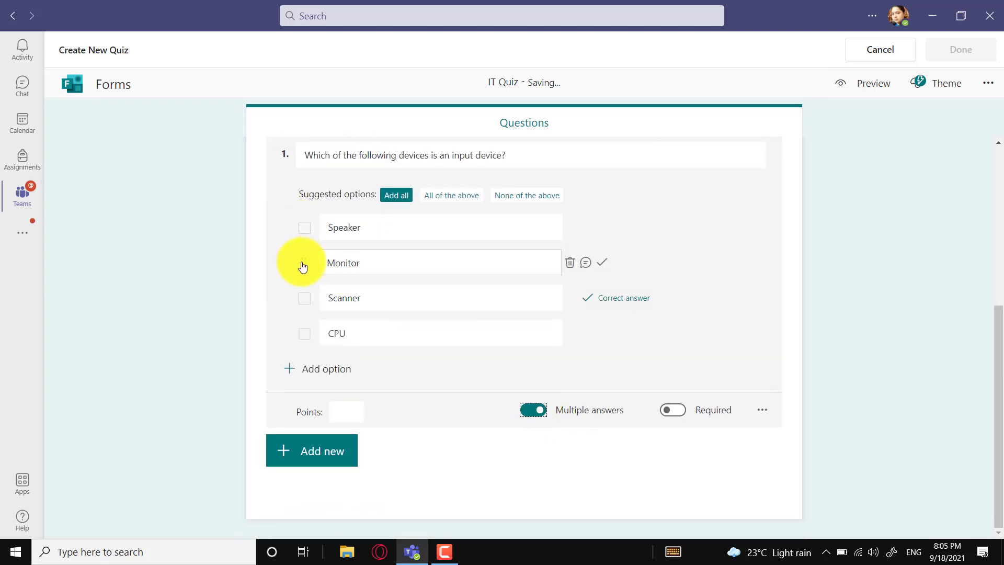
scroll(310, 295, up, 6)
scroll(338, 396, down, 2)
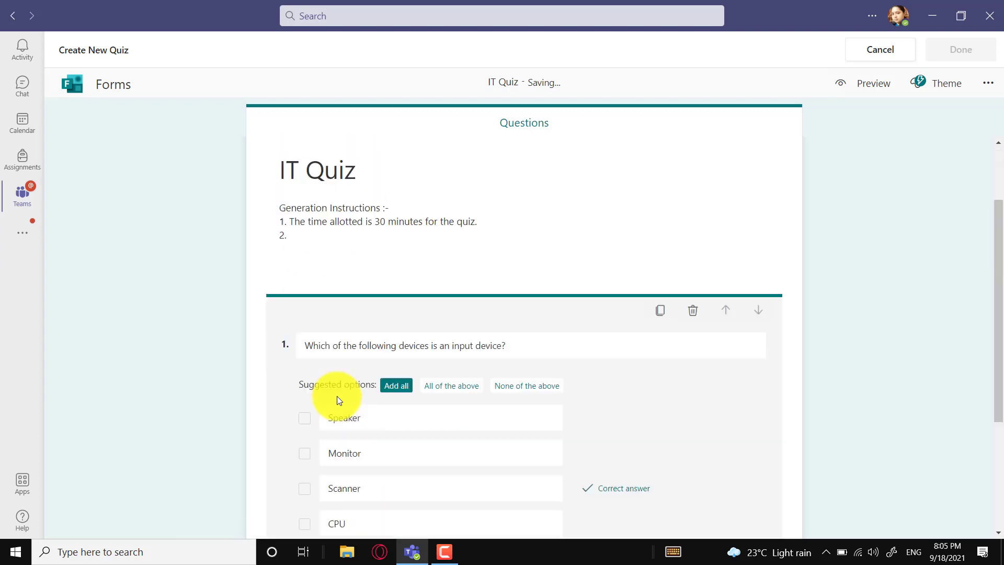
scroll(340, 396, up, 1)
scroll(605, 401, down, 5)
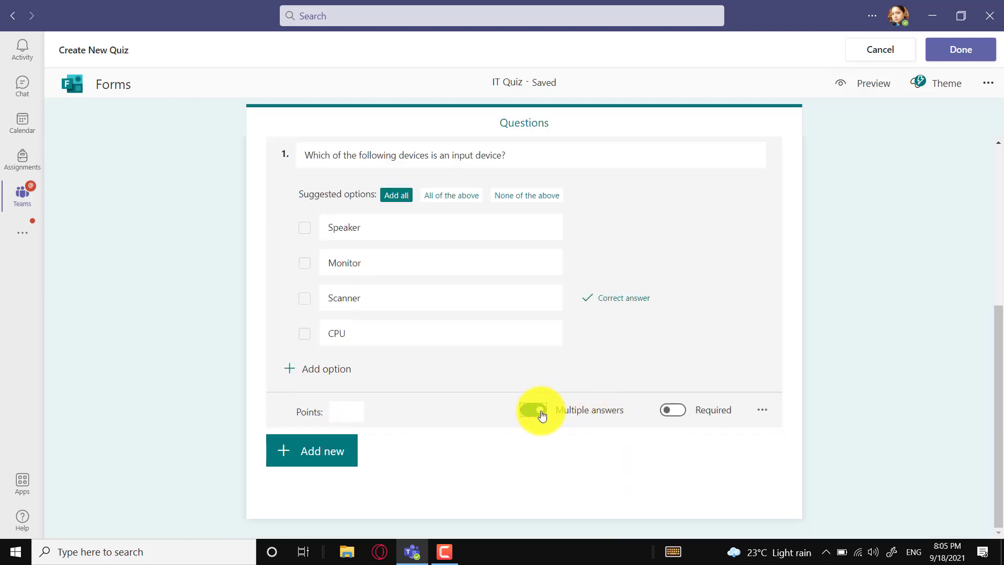
click(539, 413)
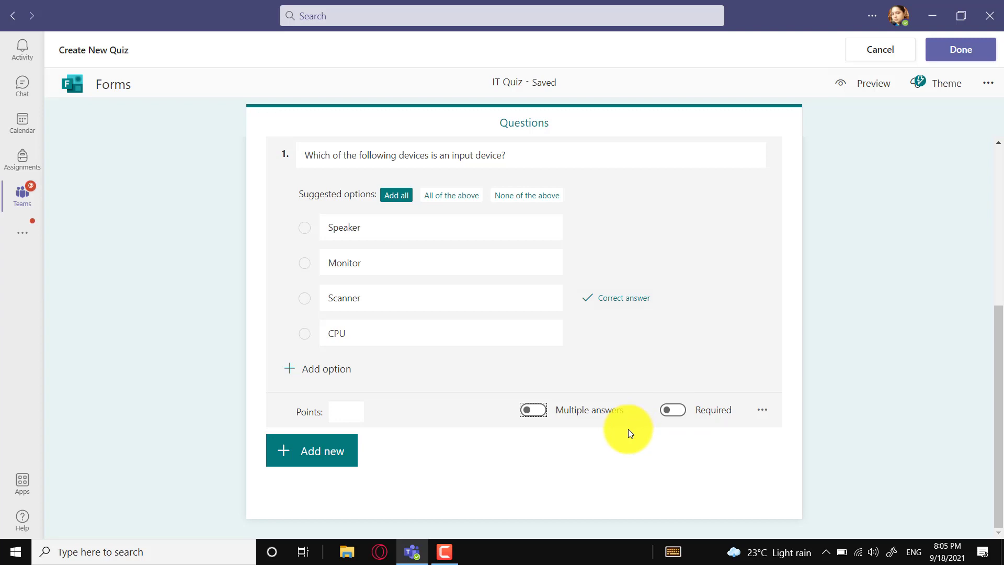
- Assign 1 point to the question about the input device
click(763, 411)
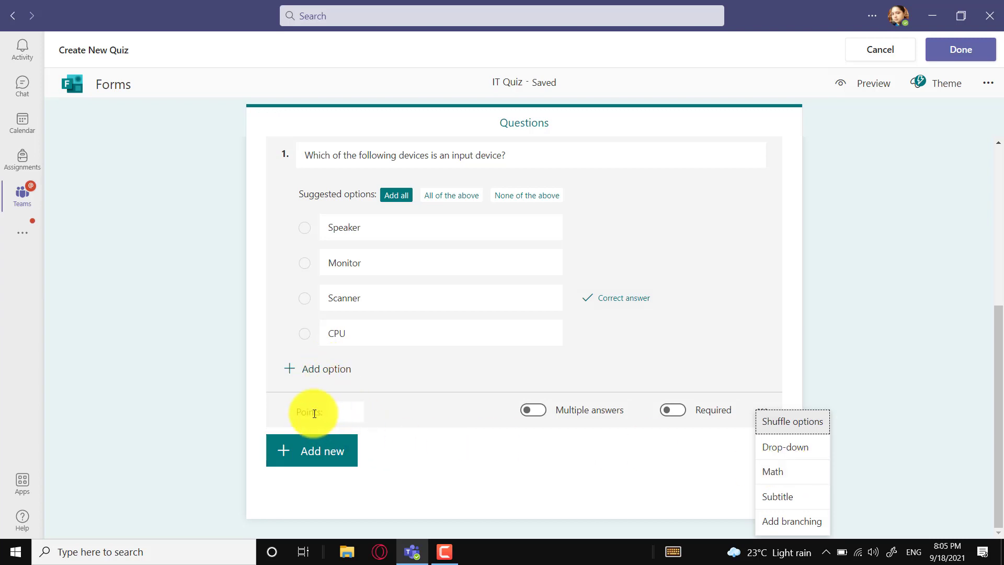
click(336, 414)
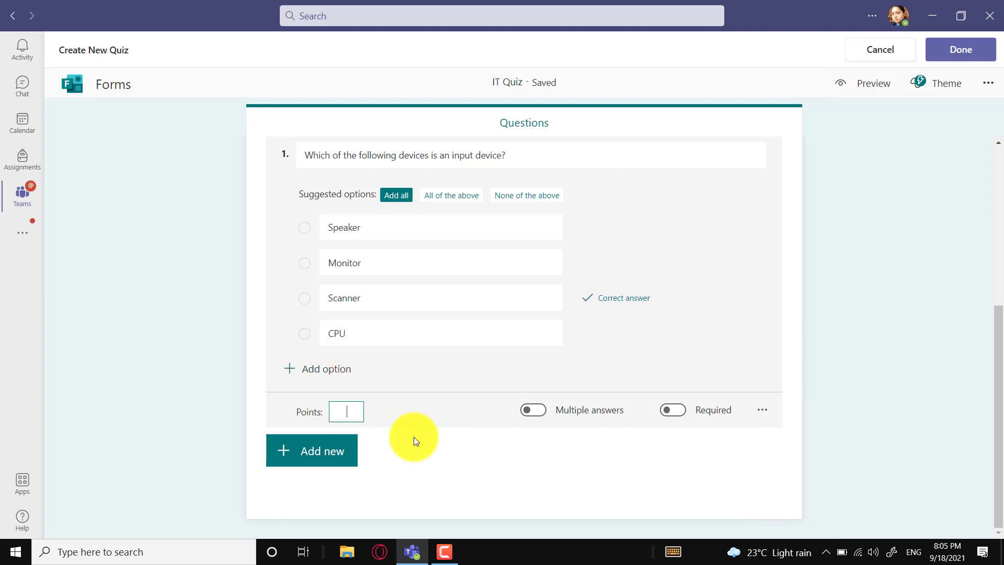
text(1)
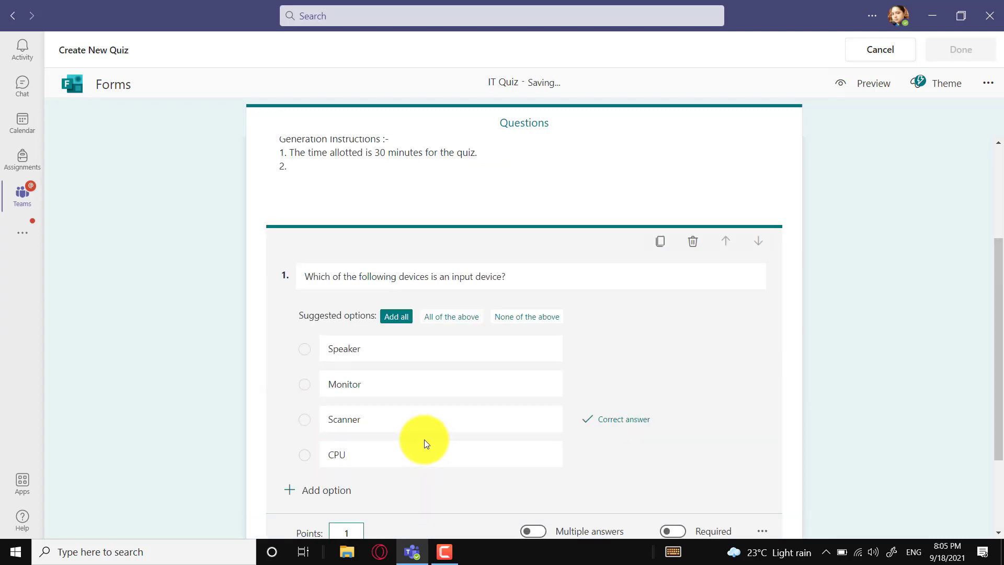
scroll(425, 439, down, 3)
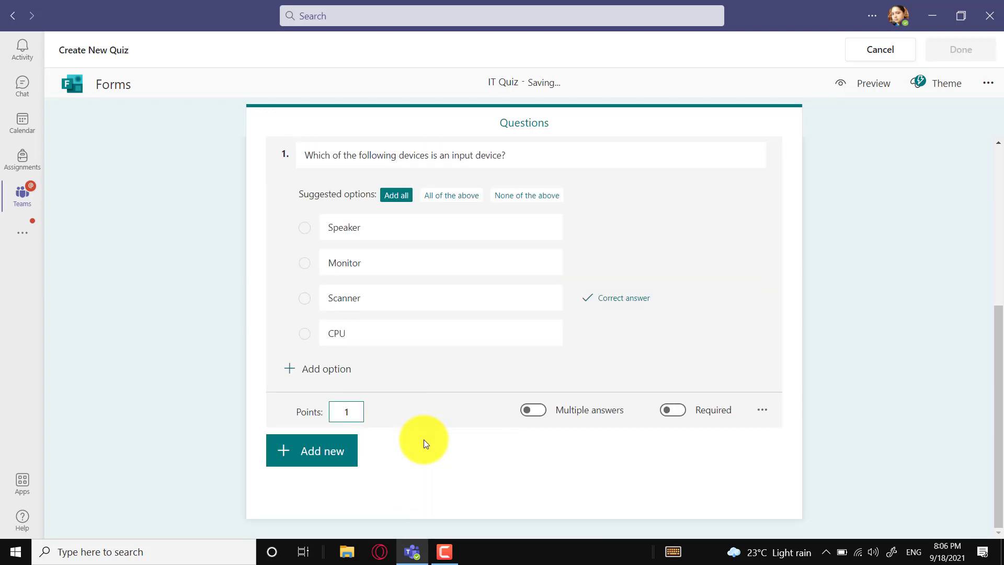
scroll(333, 425, up, 5)
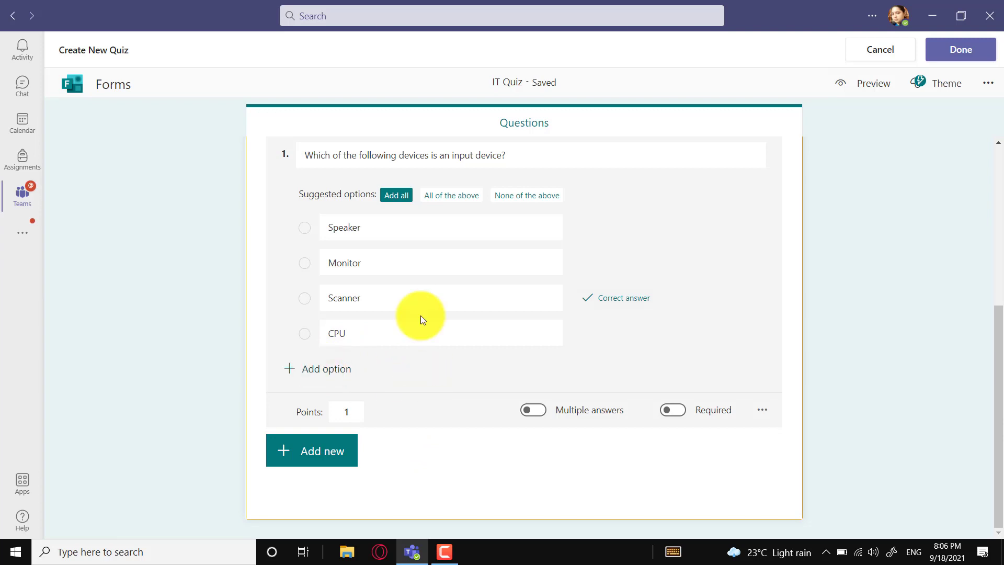
- Add a second choice question to the quiz and turn on its Math option
click(319, 452)
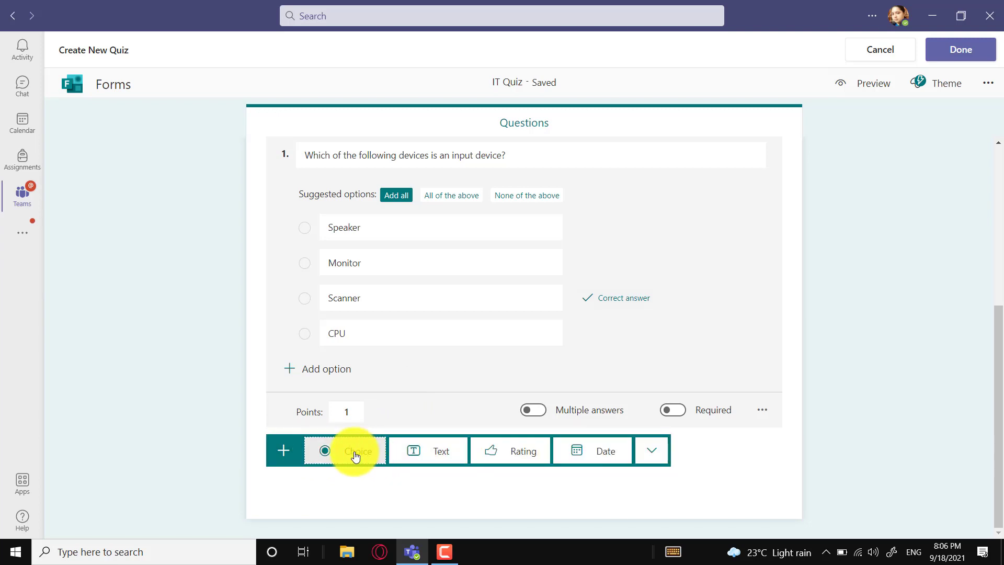
click(342, 452)
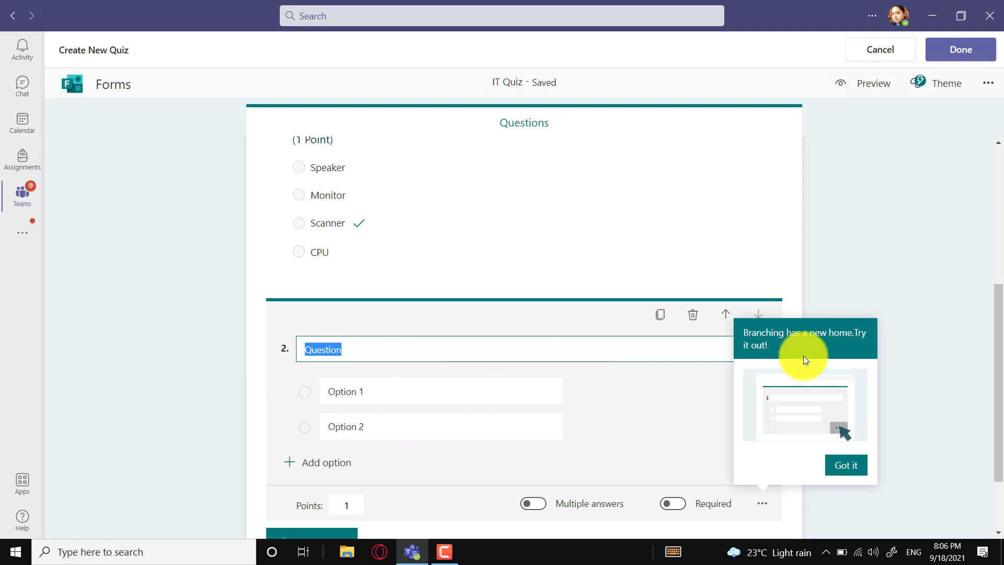
click(846, 467)
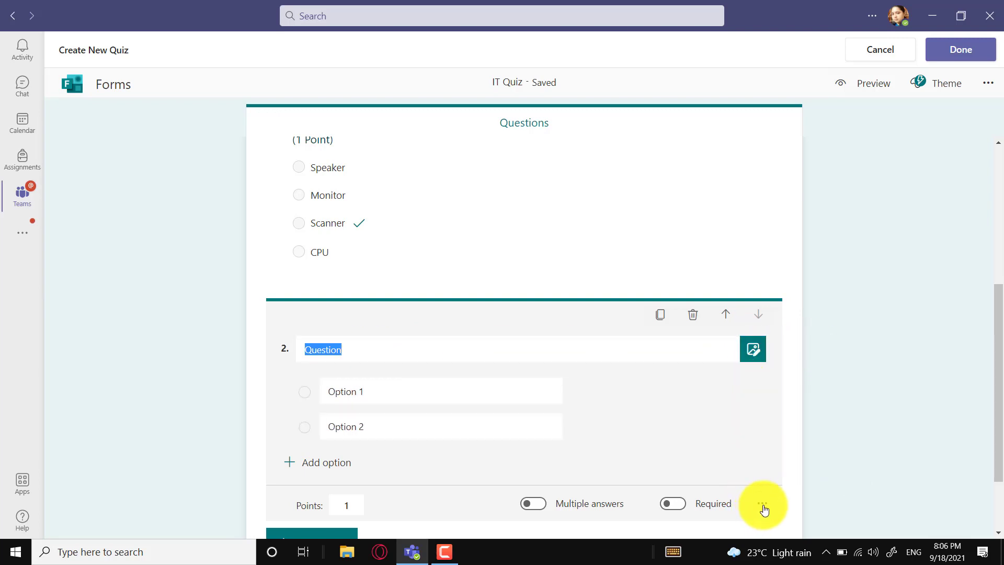
scroll(764, 507, down, 2)
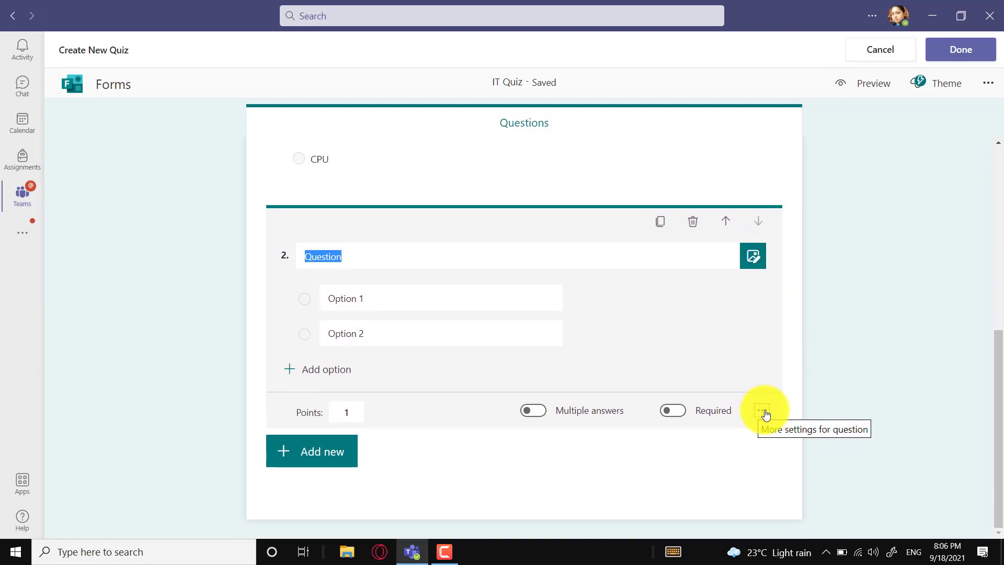
click(762, 412)
click(774, 475)
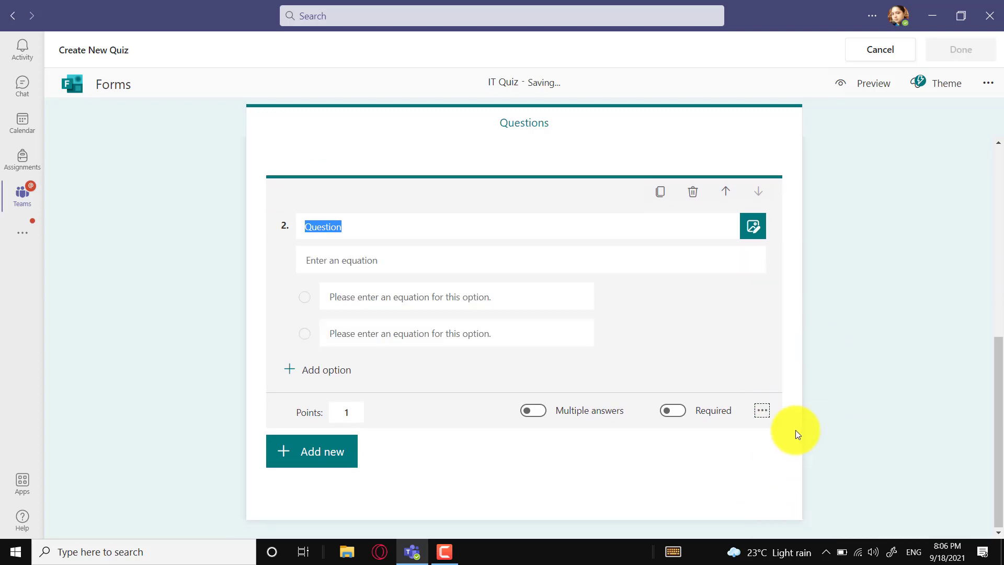
- Enter √4 = 2 in the equation field of question 2 using the square root template
click(381, 260)
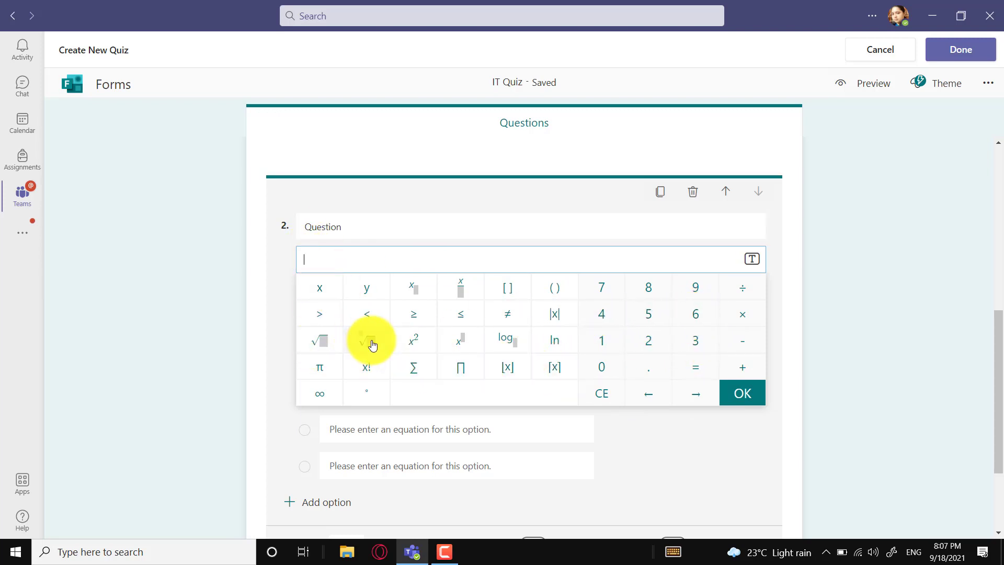
click(320, 342)
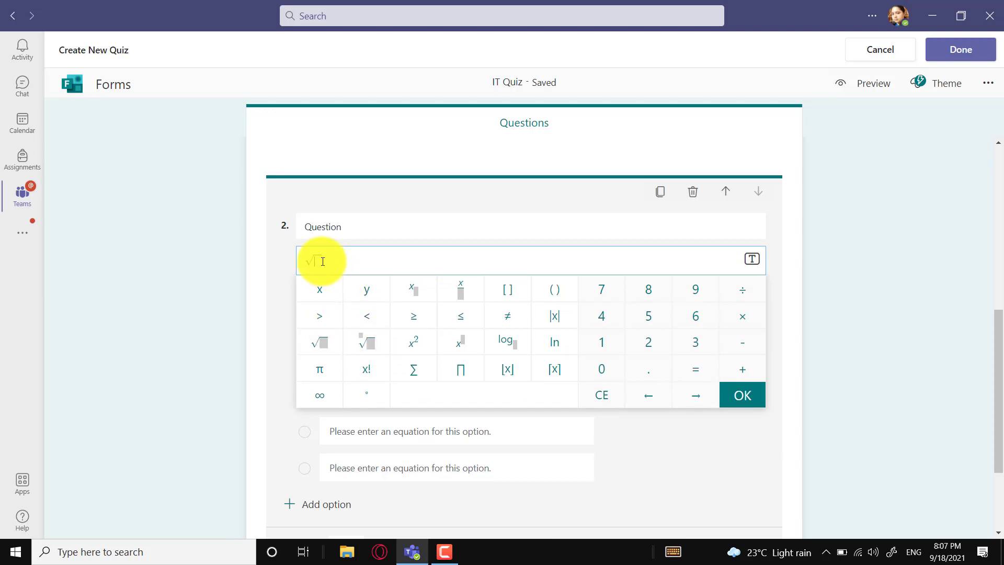
text(4)
key(Right)
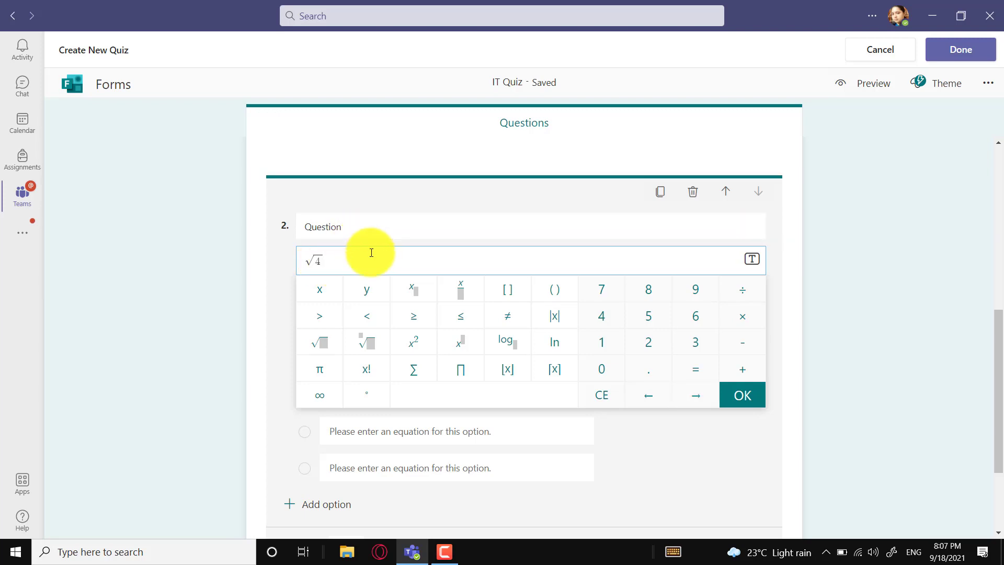
text(= 2)
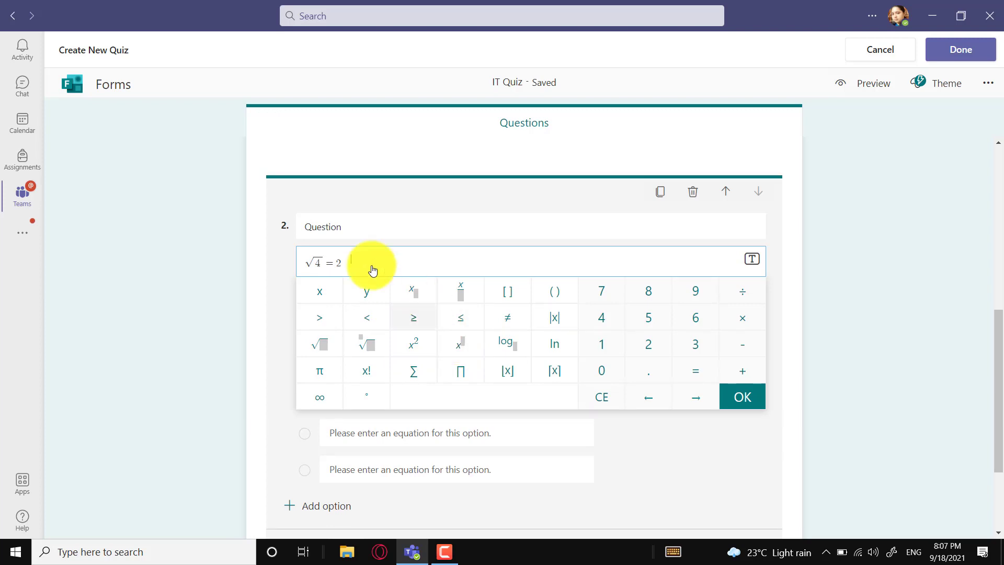
- Append x⁴ to the equation of question 2, view it in plain-text notation, and return to the formula view
key(Left)
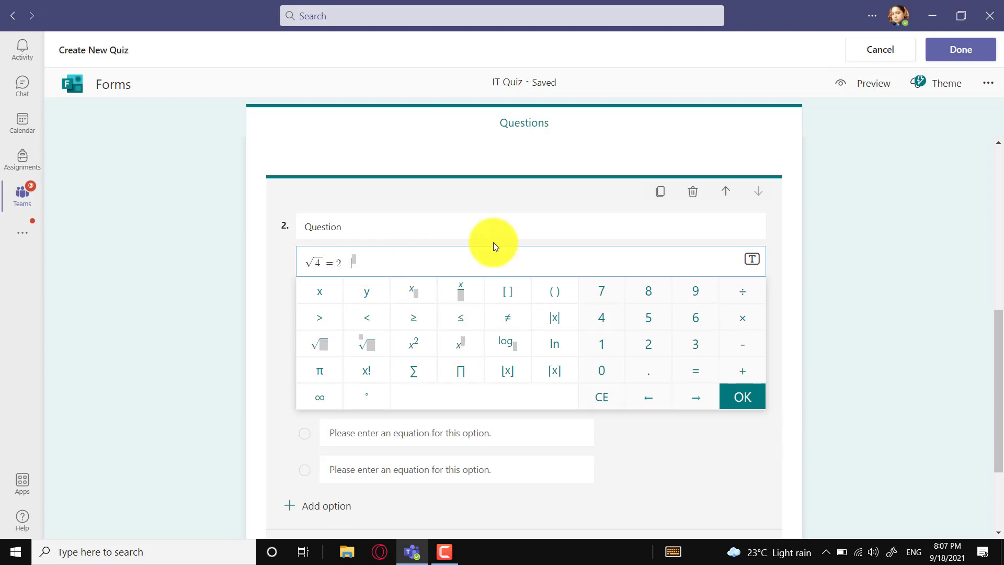
text(x)
key(Right)
text(^4)
key(Right)
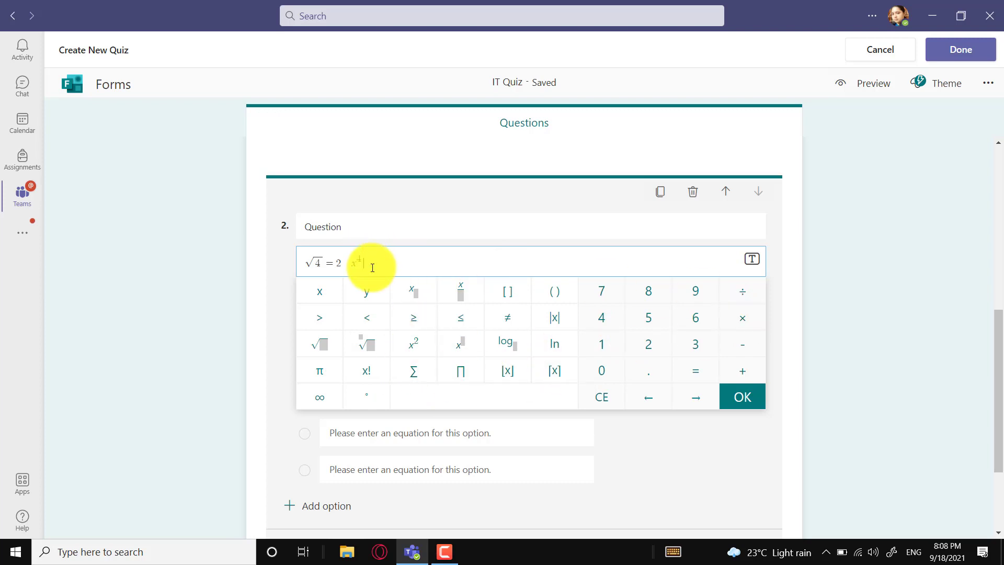
click(758, 264)
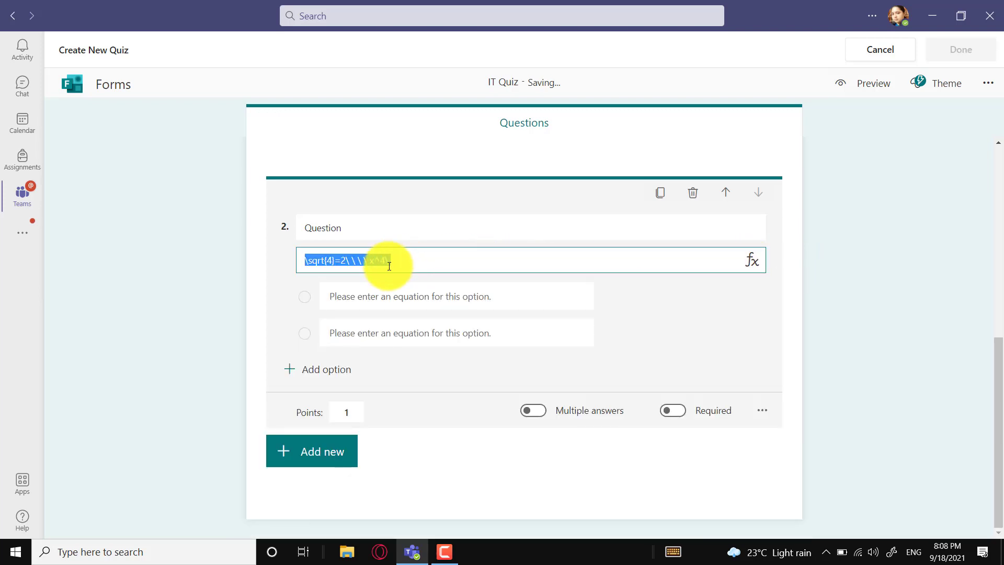
click(753, 264)
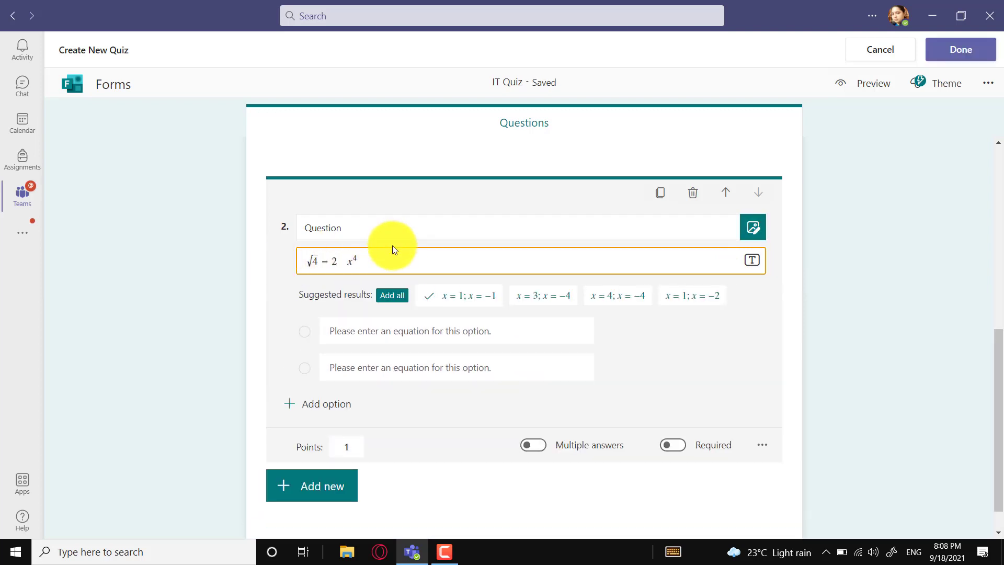
- Add all suggested results as answer options of question 2, keeping x = 1; x = −1 as the correct answer
scroll(546, 351, down, 1)
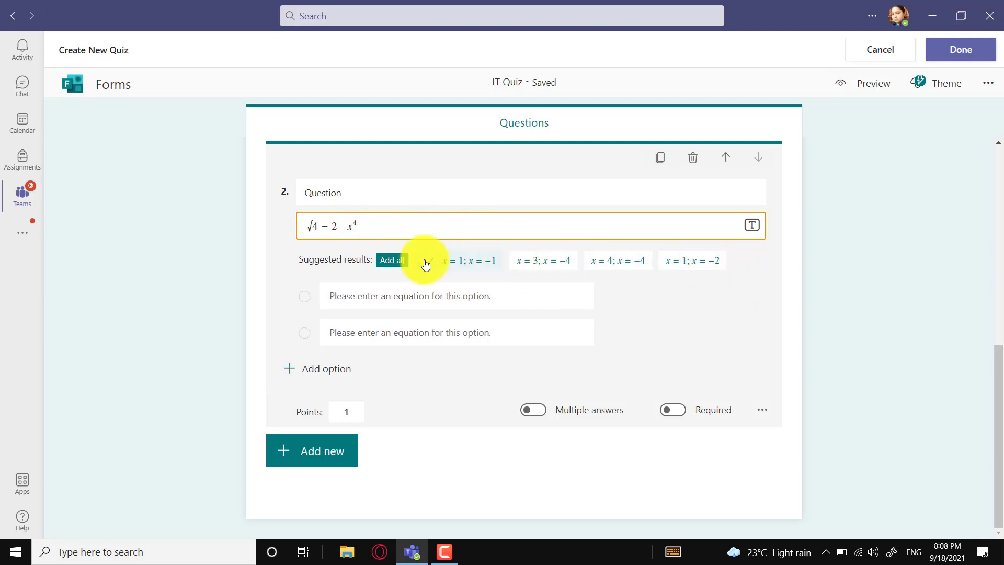
click(393, 262)
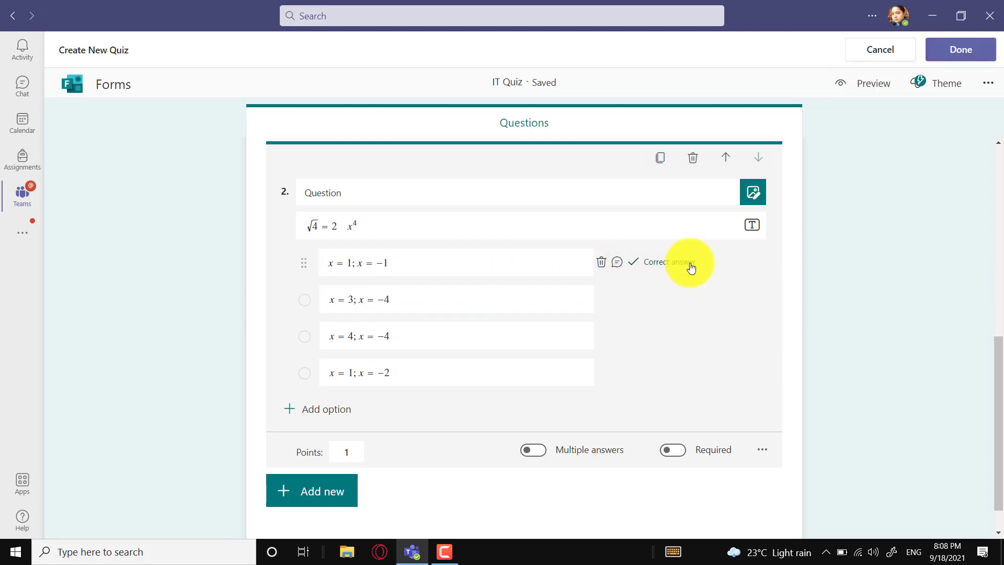
click(379, 271)
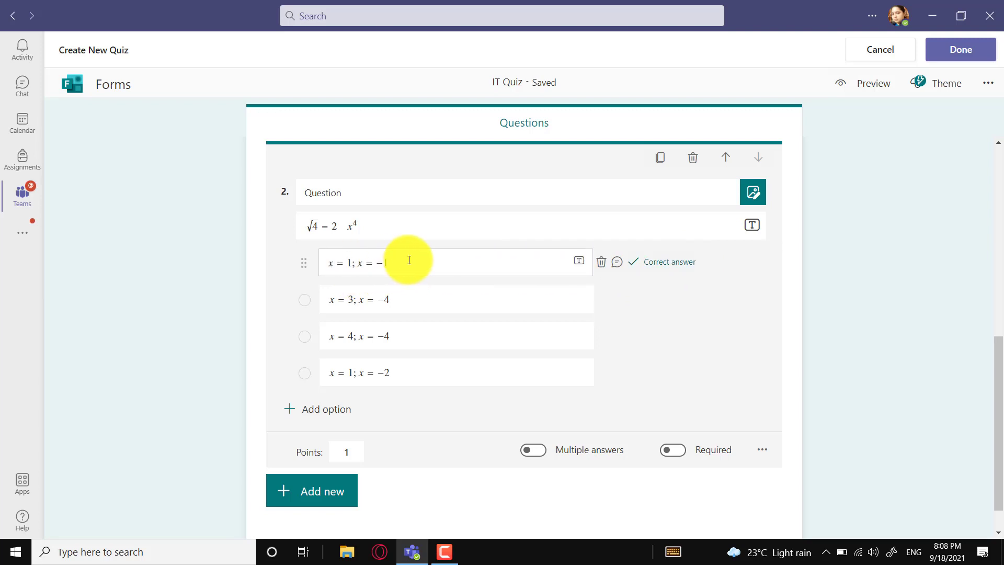
click(680, 263)
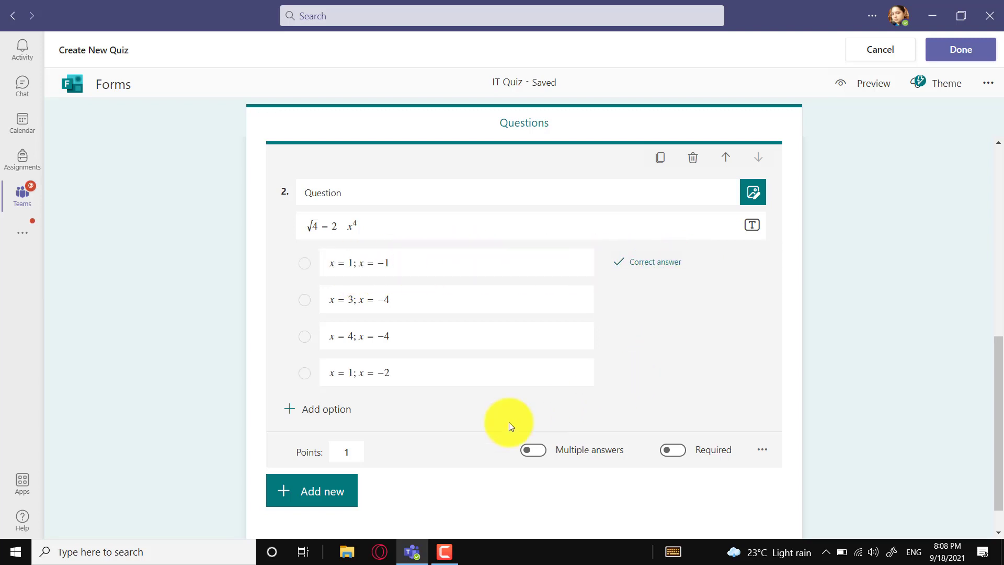
scroll(442, 472, down, 1)
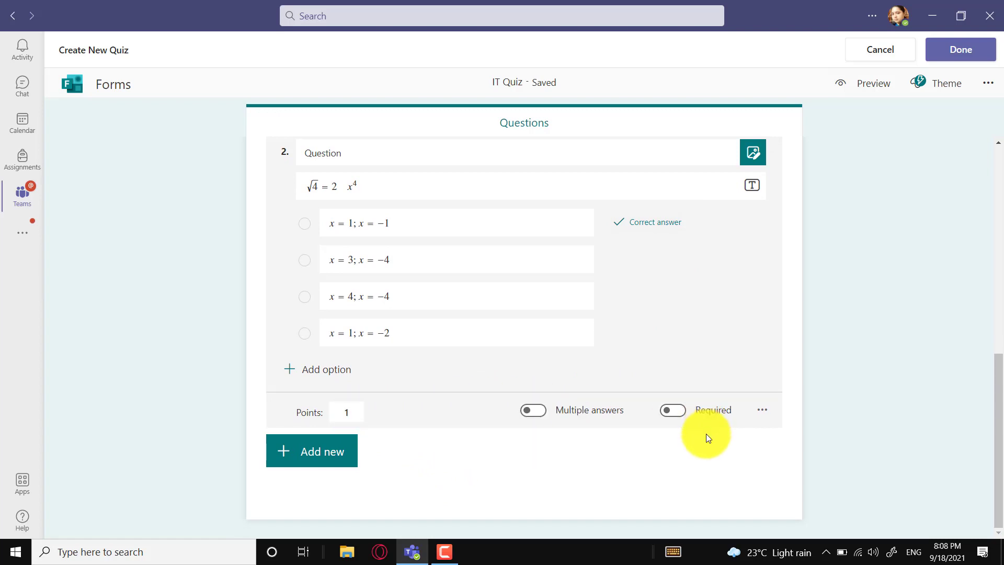
- Set the text of question 2 to "What will be the result of the following equation?"
click(347, 153)
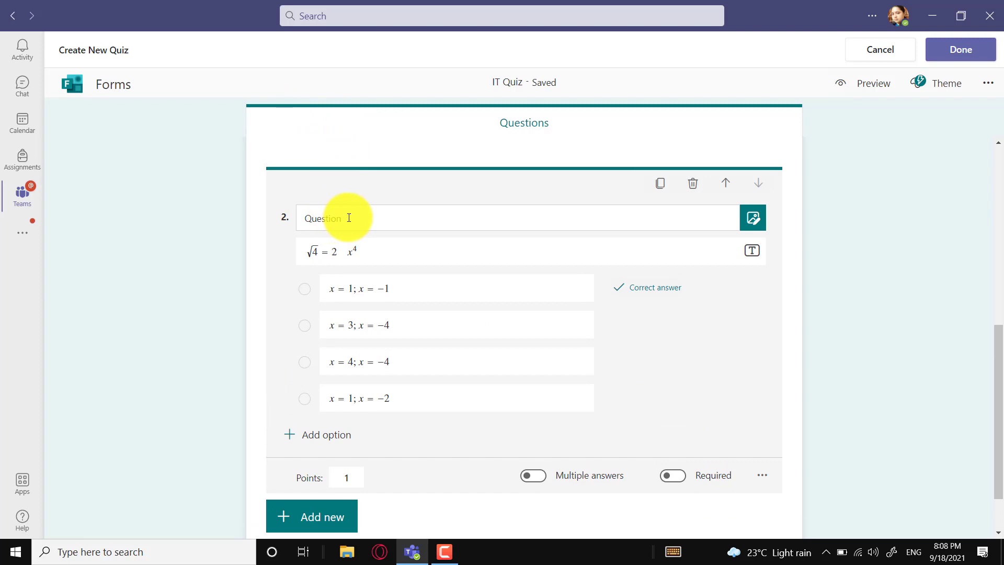
double_click(349, 217)
text(Wha)
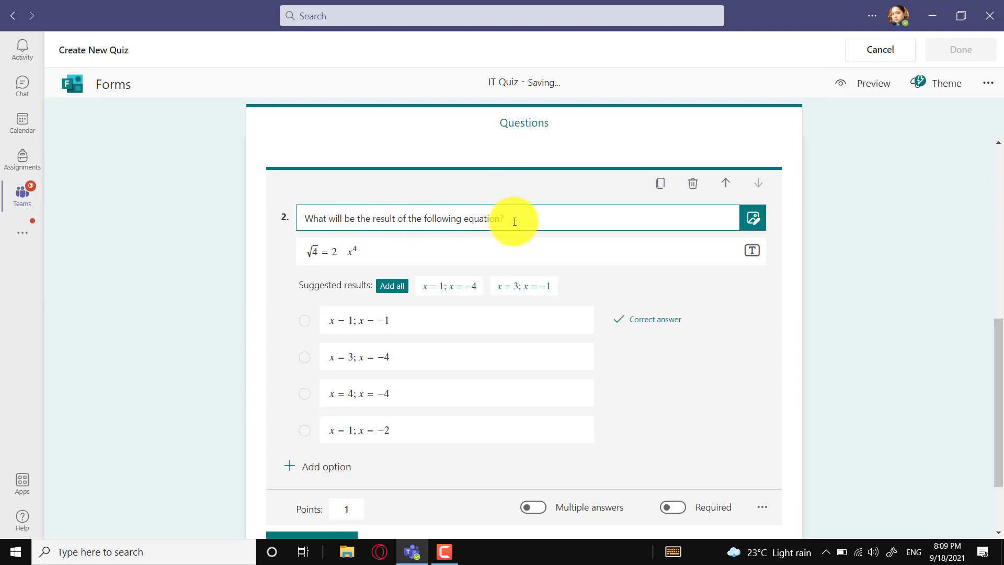
- Look over the extra settings of question 2, and turn bold on and back off for its whole text
drag(515, 221, 233, 218)
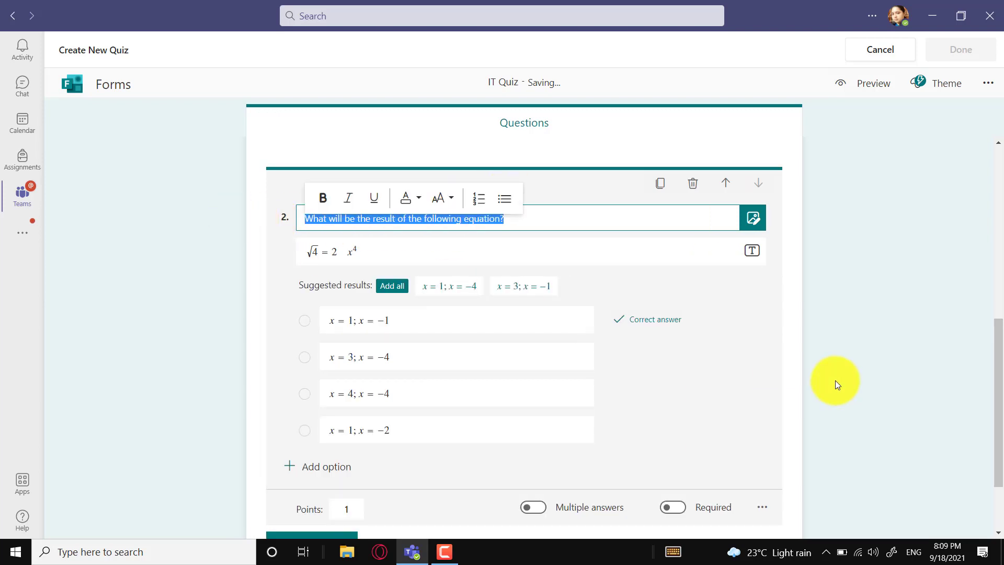
scroll(835, 381, down, 2)
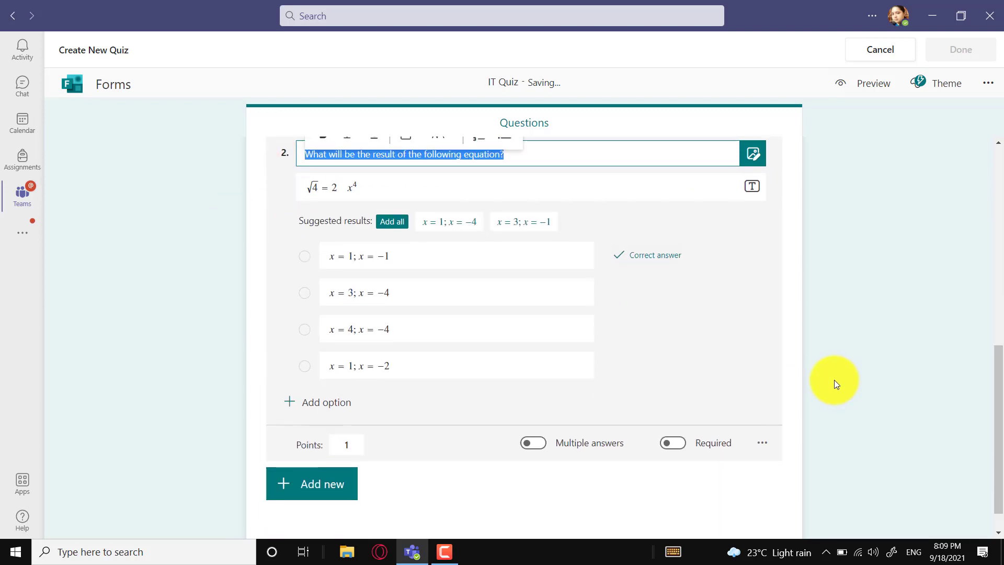
click(763, 445)
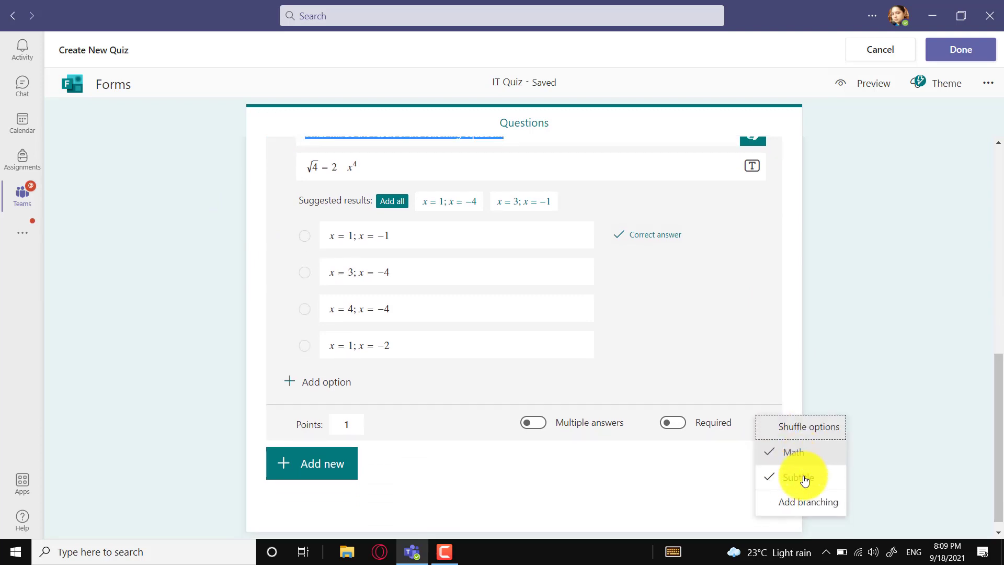
click(821, 416)
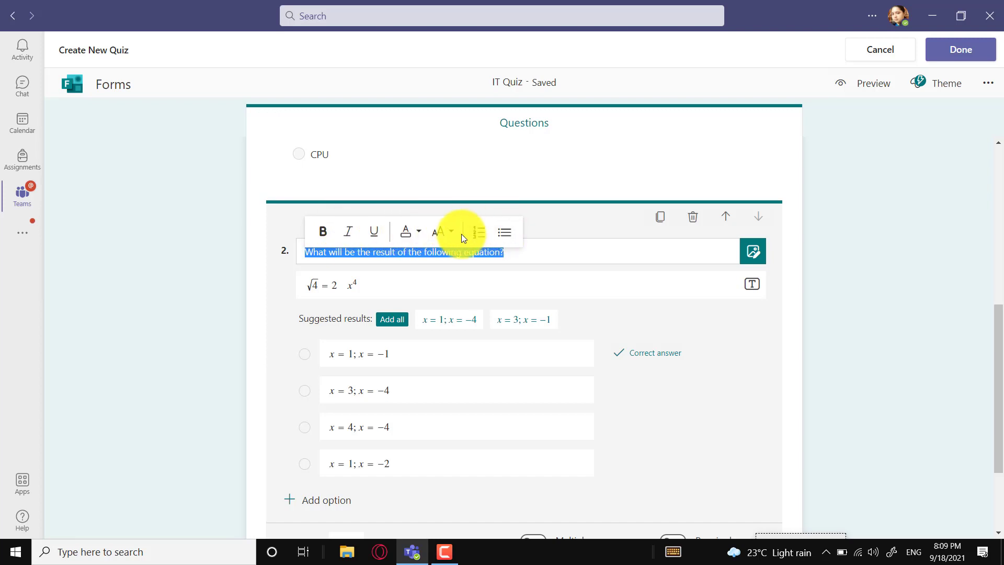
click(324, 232)
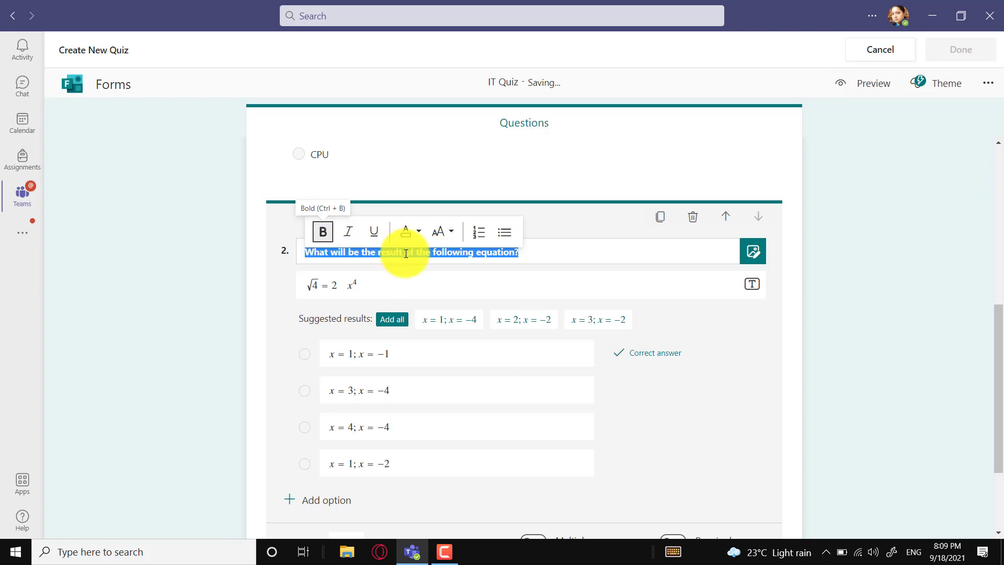
click(320, 234)
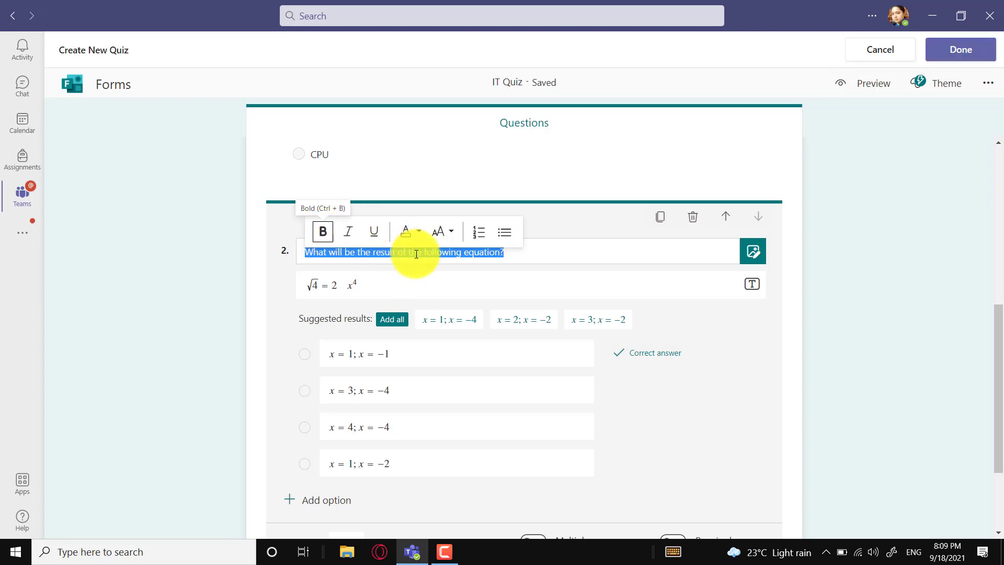
- Make the word "equation" in the text of question 2 bold, italic and underlined
click(501, 253)
key(shift+Left)
key(shift+Left)
key(shift+Left)
key(shift+Left)
key(shift+Left)
key(shift+Left)
key(shift+Left)
key(shift+Left)
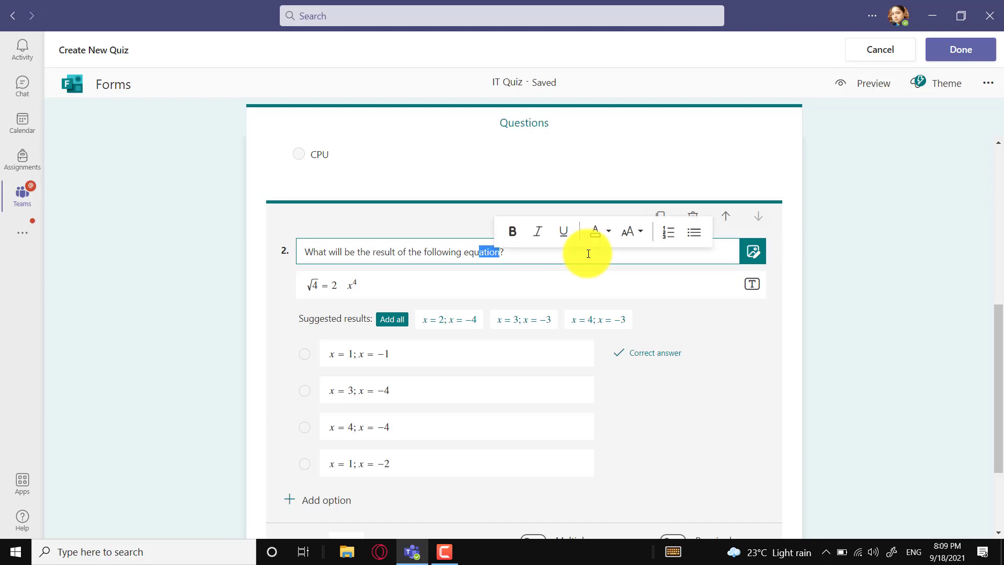
click(512, 231)
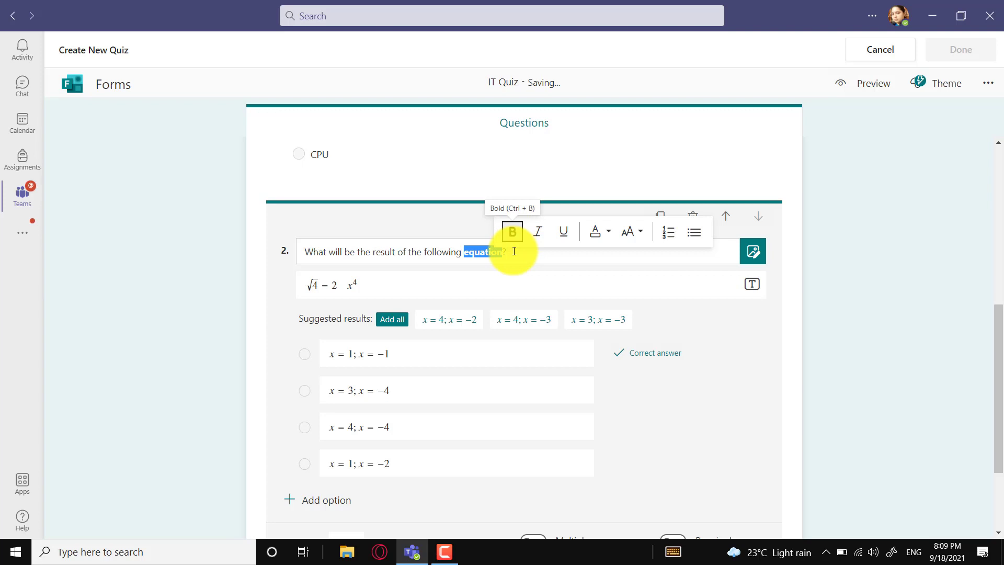
click(537, 237)
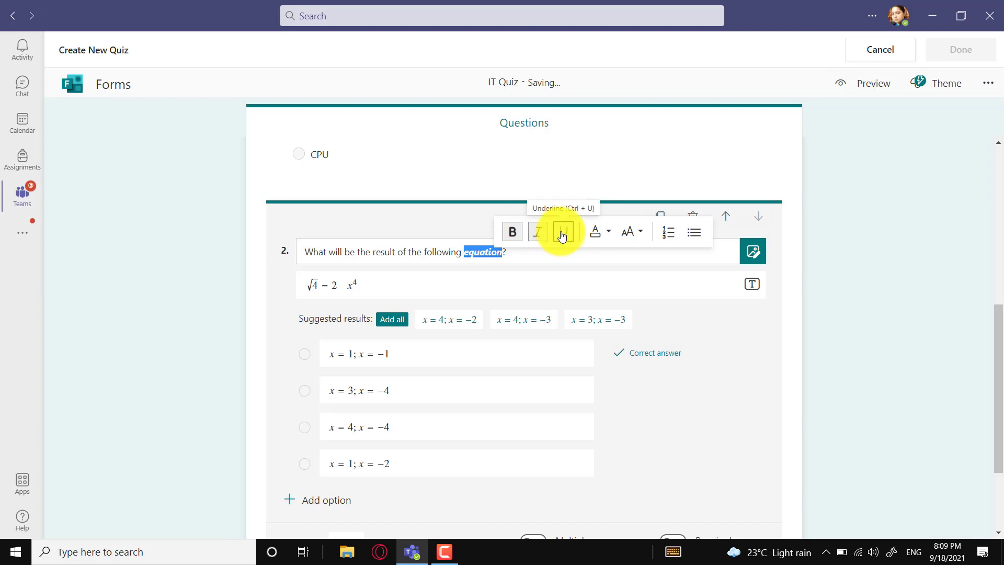
click(562, 237)
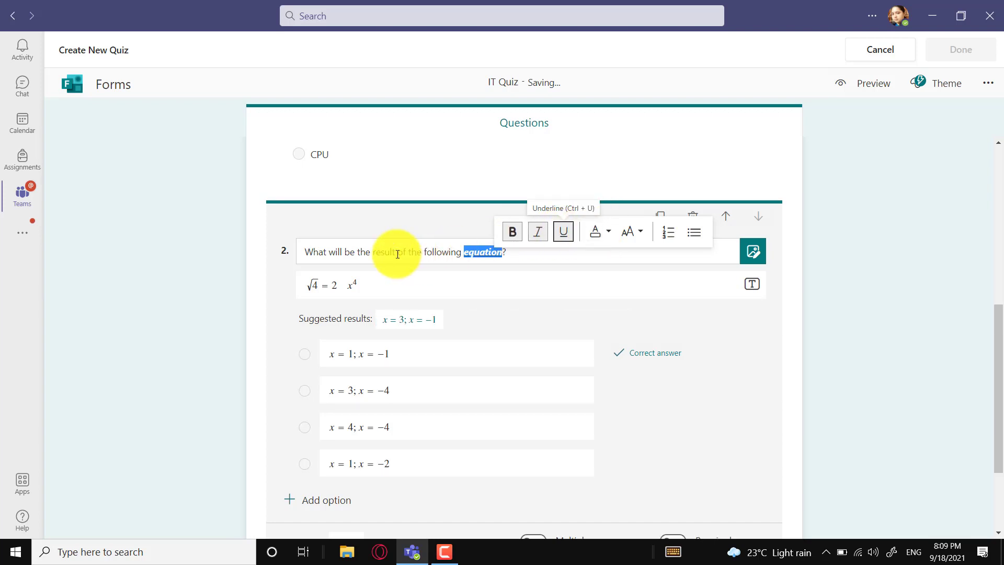
- Apply the first color swatch after Default as the font color of the whole text of question 2
drag(308, 252, 401, 252)
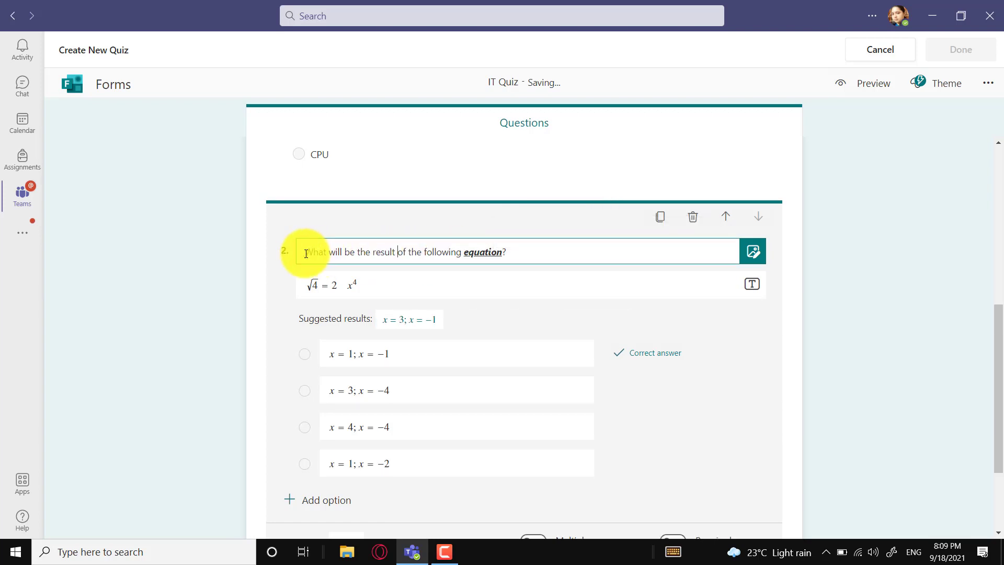
click(306, 253)
drag(306, 254, 516, 251)
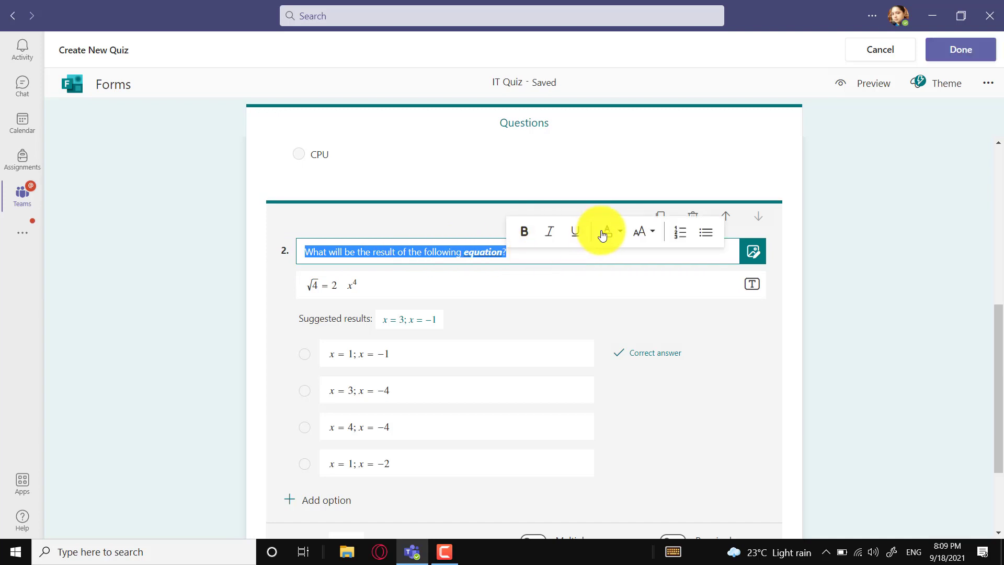
click(615, 238)
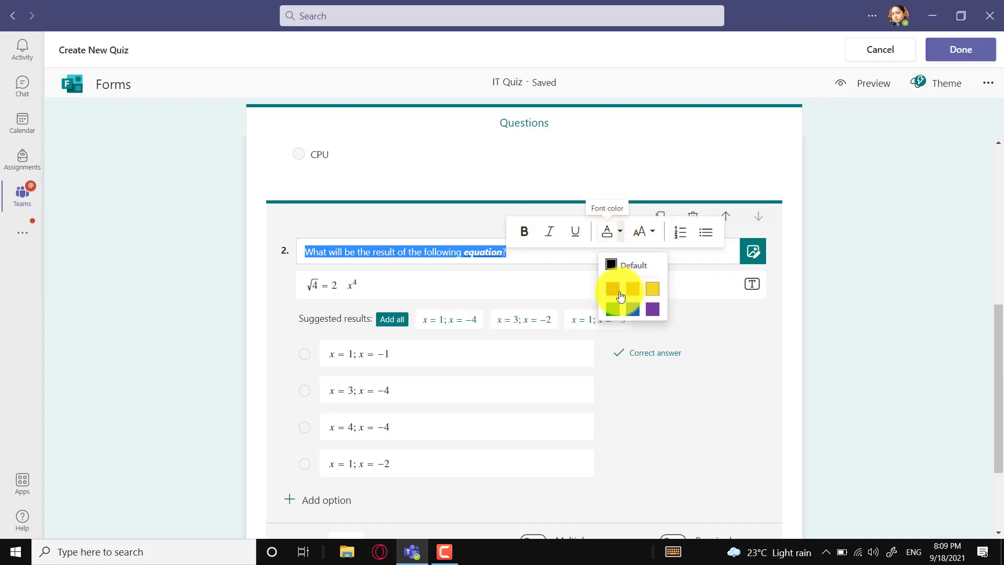
click(615, 292)
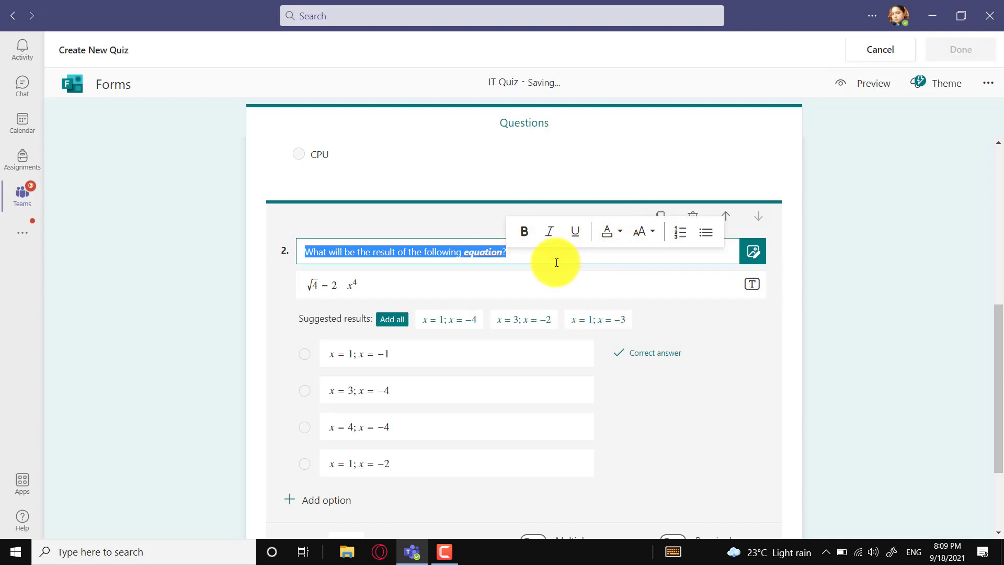
- Increase the font size of the whole text of question 2
click(538, 256)
drag(516, 251, 280, 251)
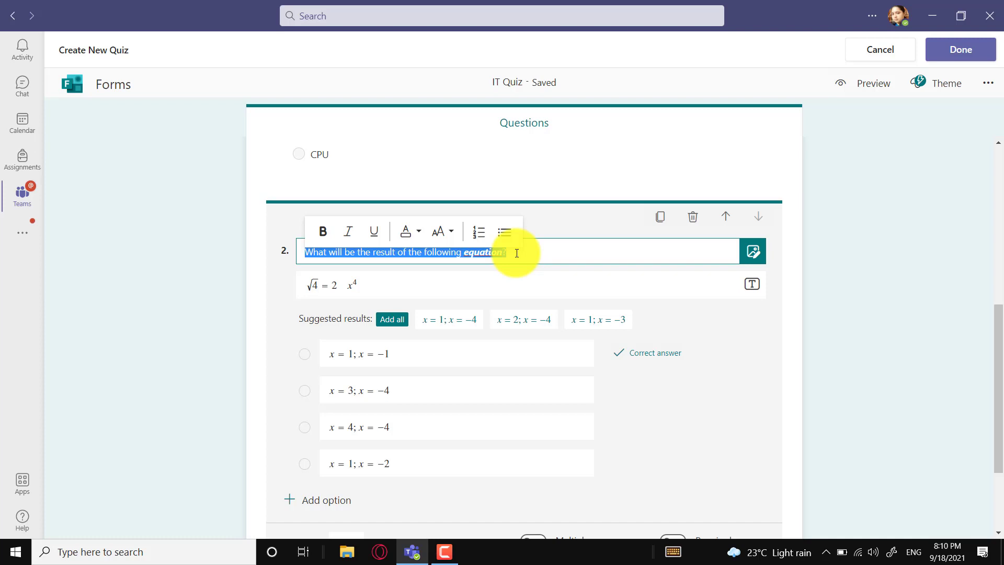
click(445, 236)
click(455, 266)
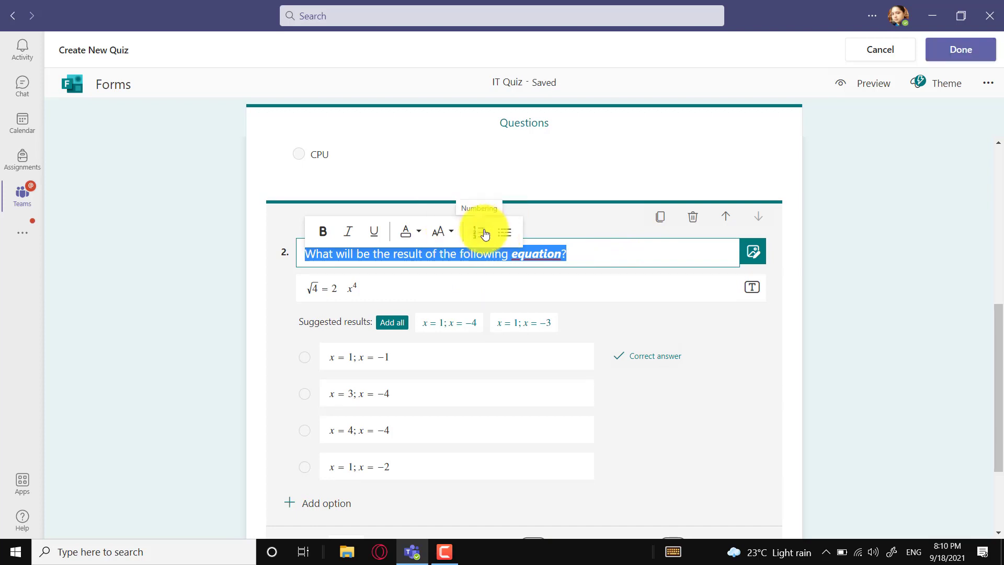
click(577, 254)
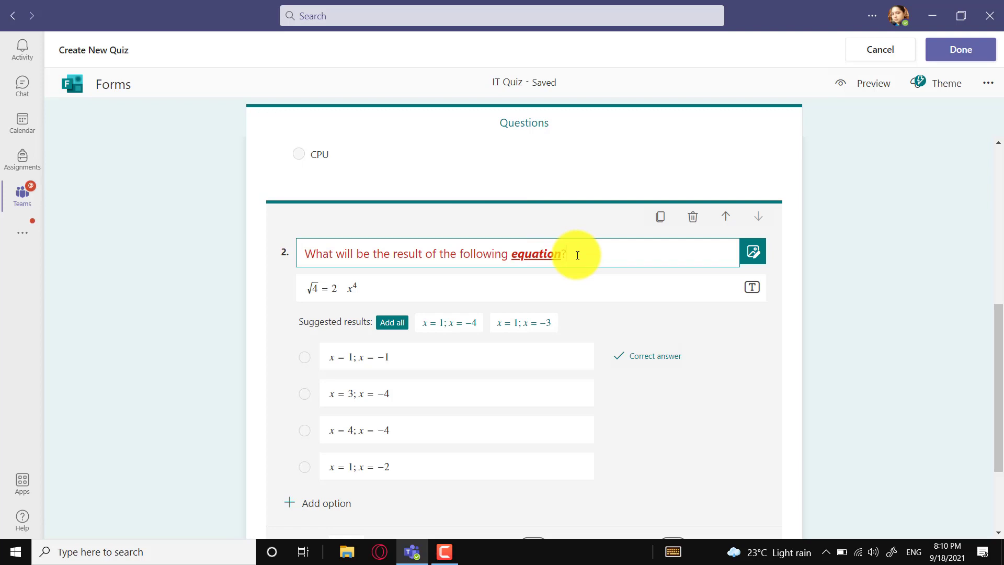
- Add the lines "Point 1" and "Point 2" below the text of question 2, separated from it by a blank line
key(Return)
key(Return)
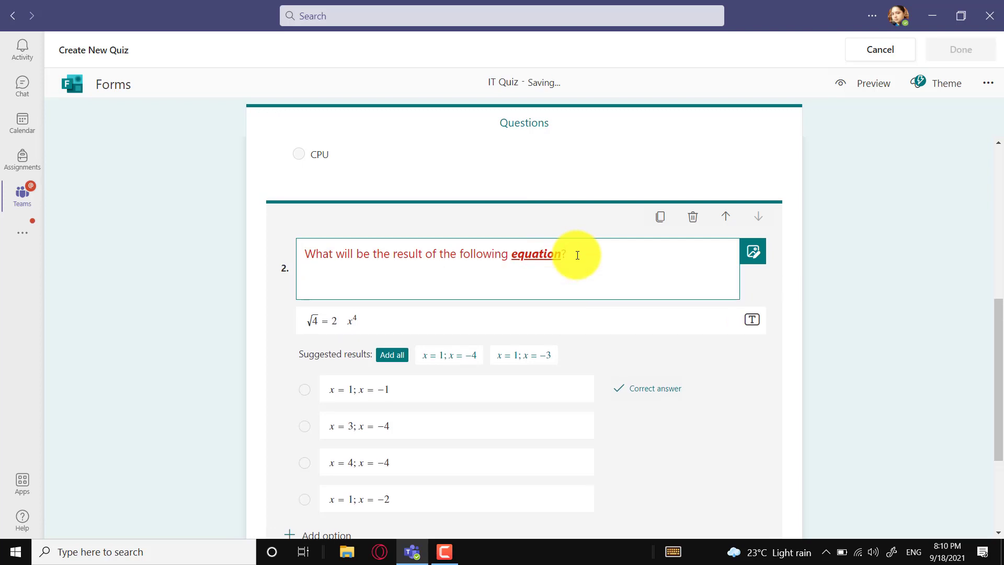
text(1.)
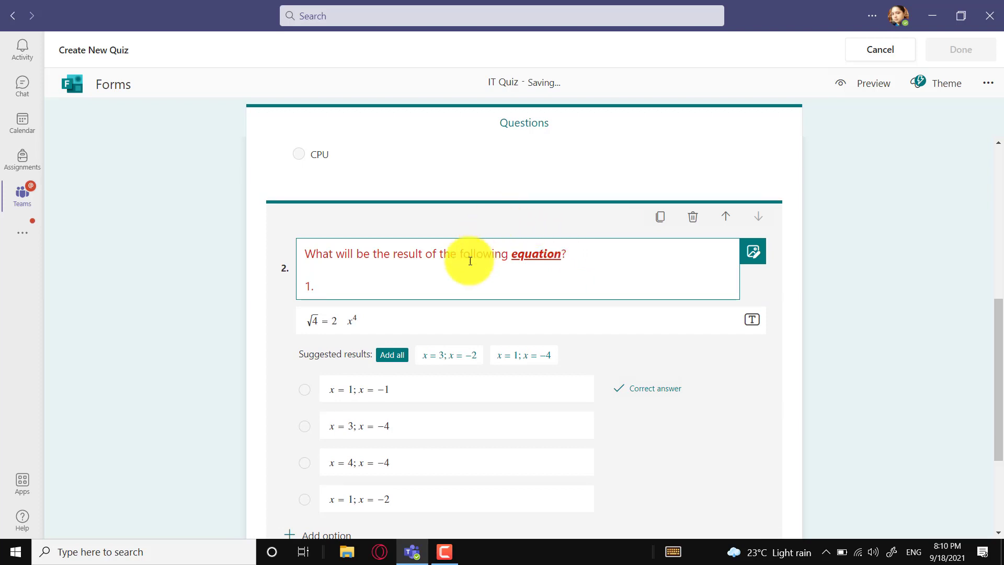
key(BackSpace)
key(BackSpace)
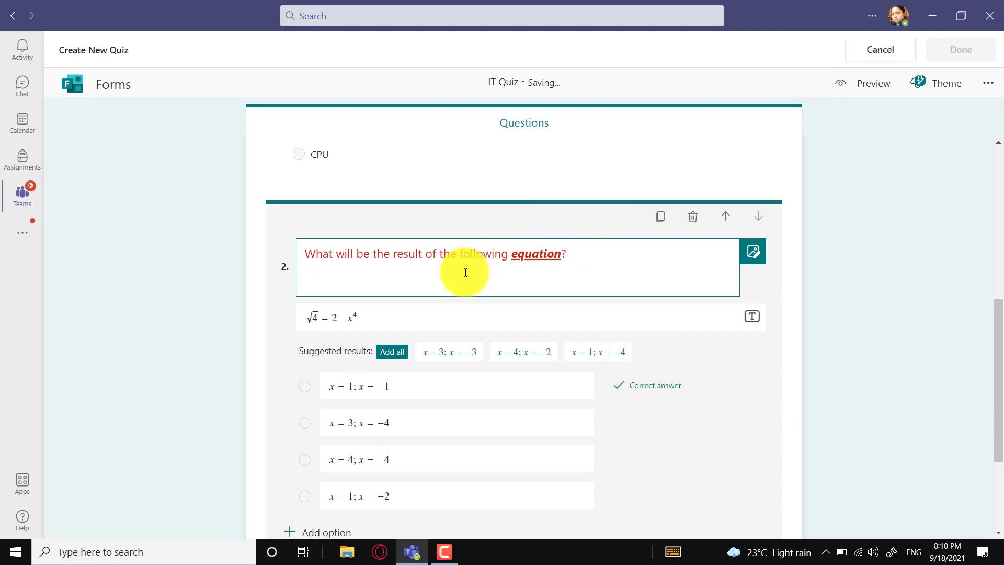
key(Return)
text(Point 1)
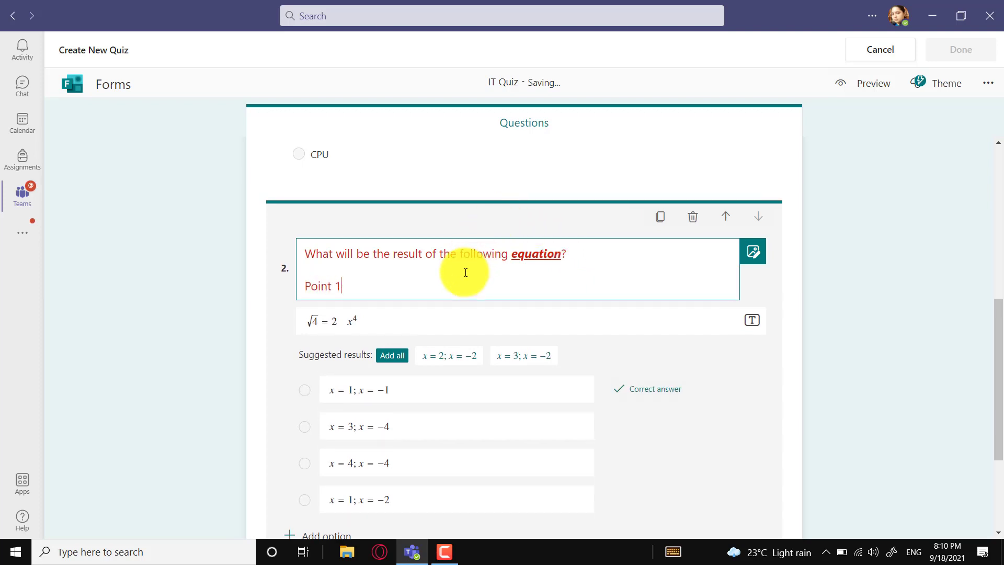
key(Return)
text(Pon)
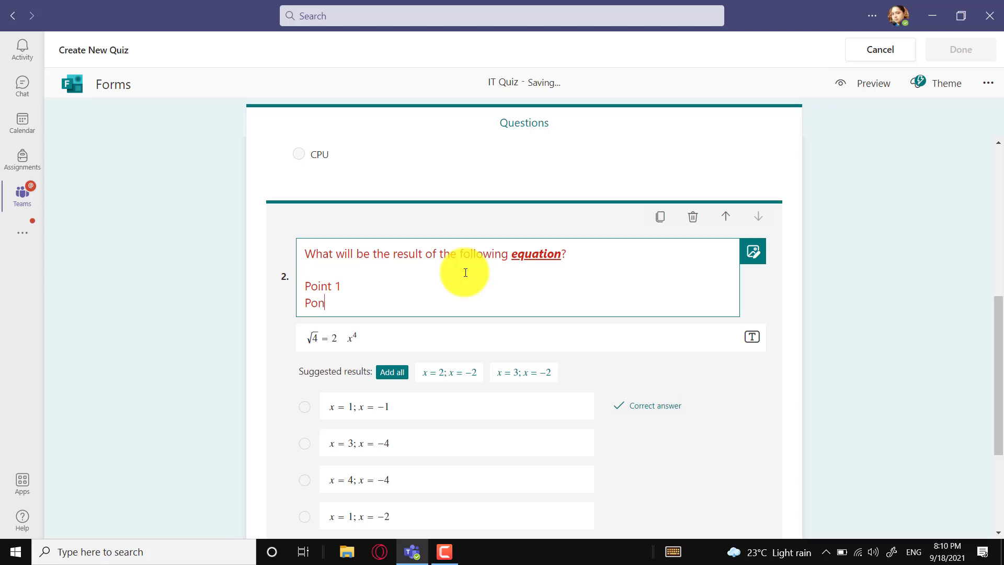
key(BackSpace)
text(int 2)
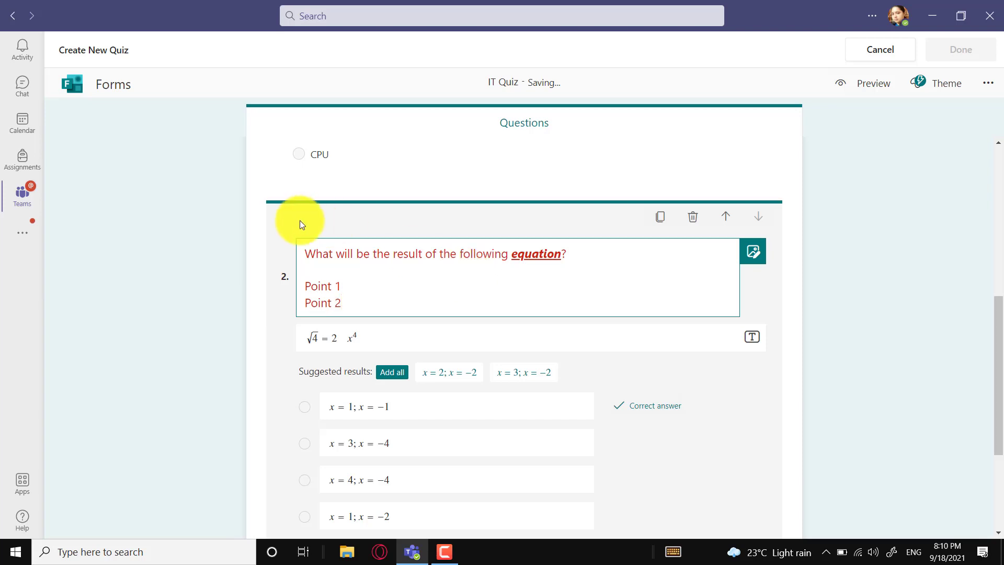
- Format the two point lines in question 2 as a numbered list and extend it with "Point 3" and "Point 4"
drag(306, 285, 341, 303)
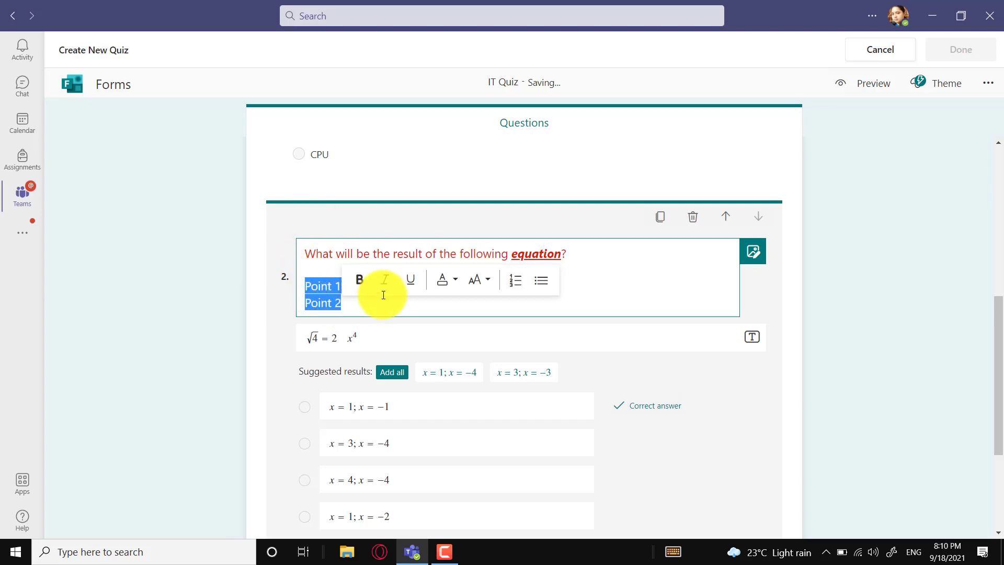
click(519, 284)
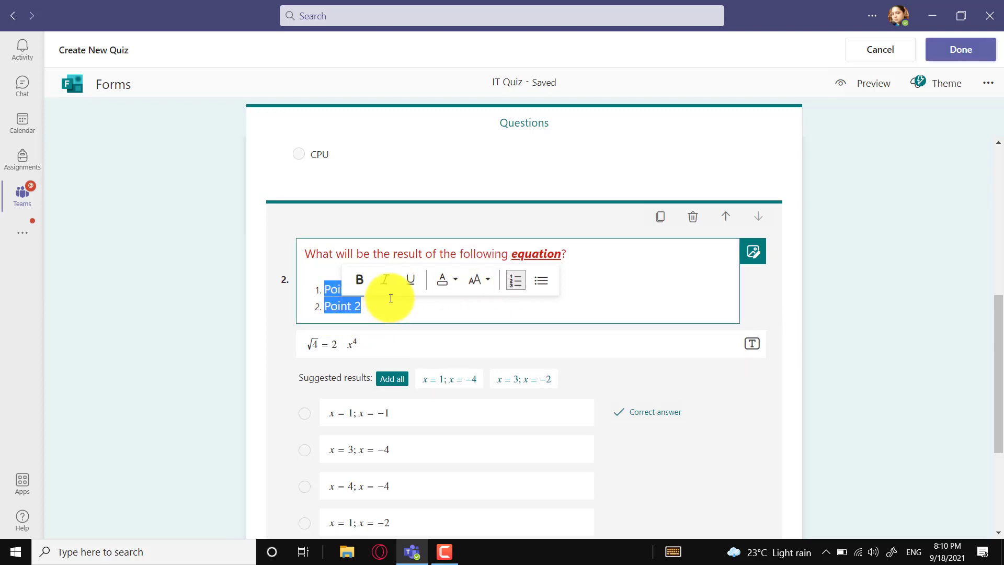
click(372, 305)
key(Return)
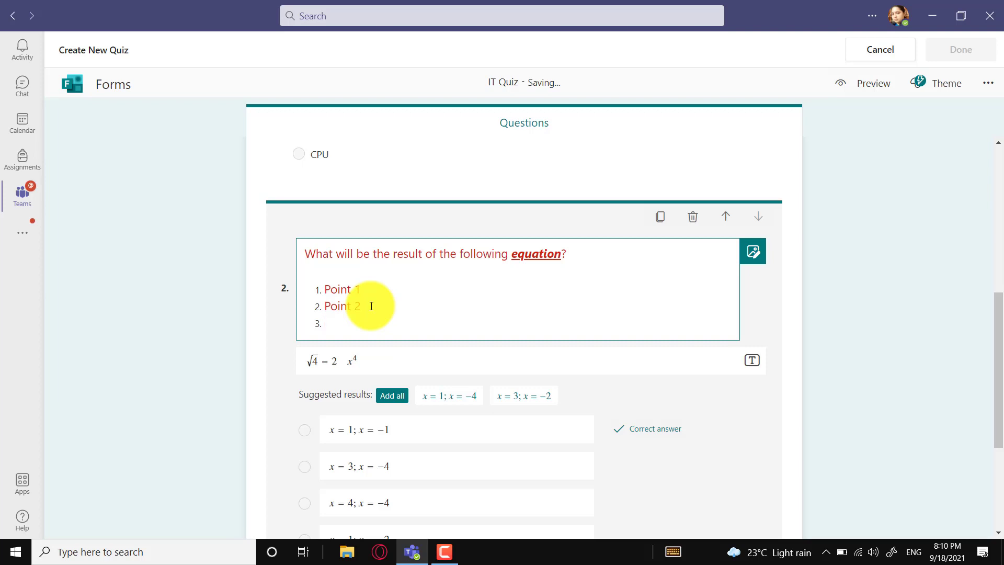
key(BackSpace)
key(Return)
text(Point 3)
key(Return)
text(Point)
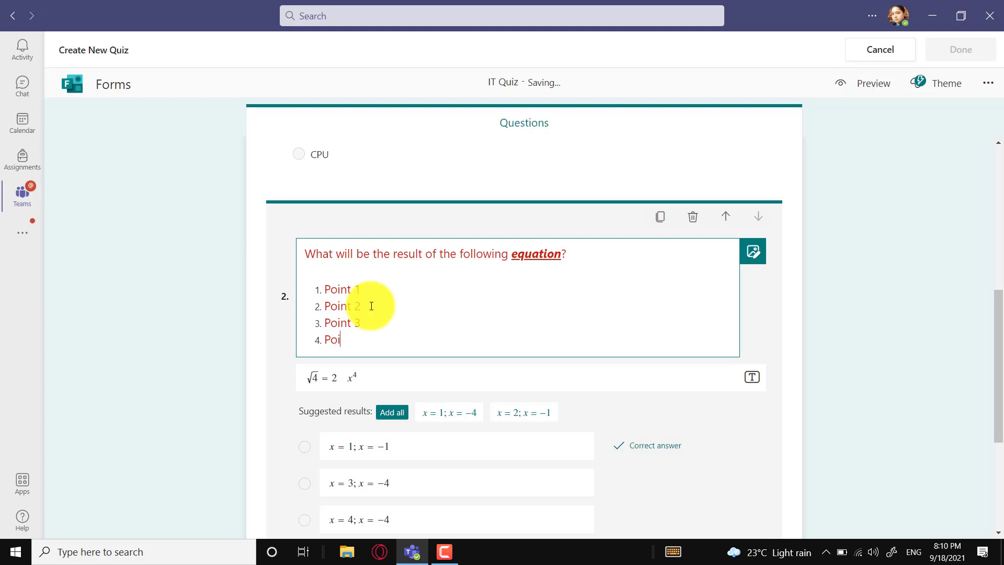
text( 4)
- Convert the numbered list of four points in question 2 into a bulleted list
scroll(371, 306, down, 3)
scroll(369, 314, up, 2)
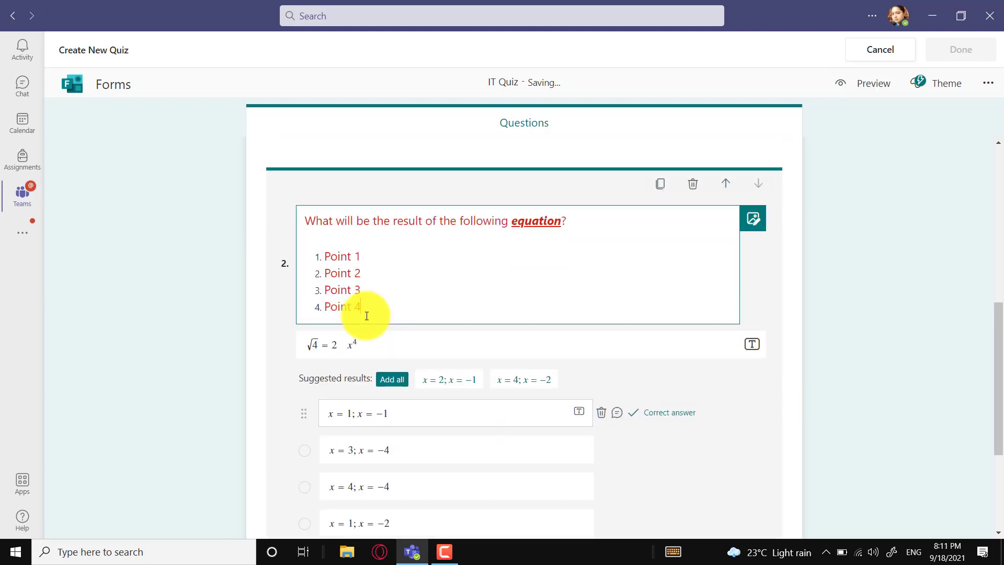
scroll(367, 316, up, 1)
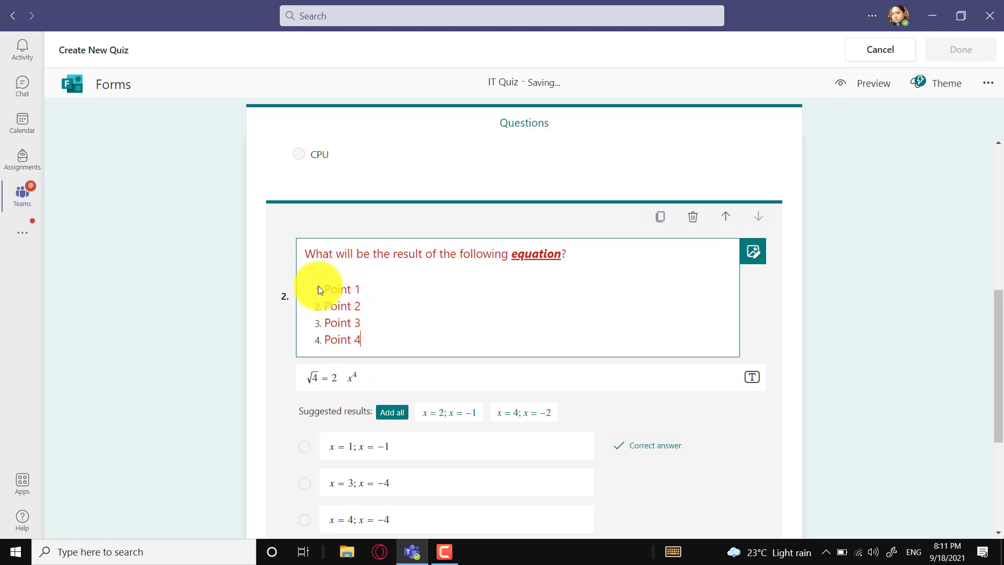
drag(361, 340, 312, 287)
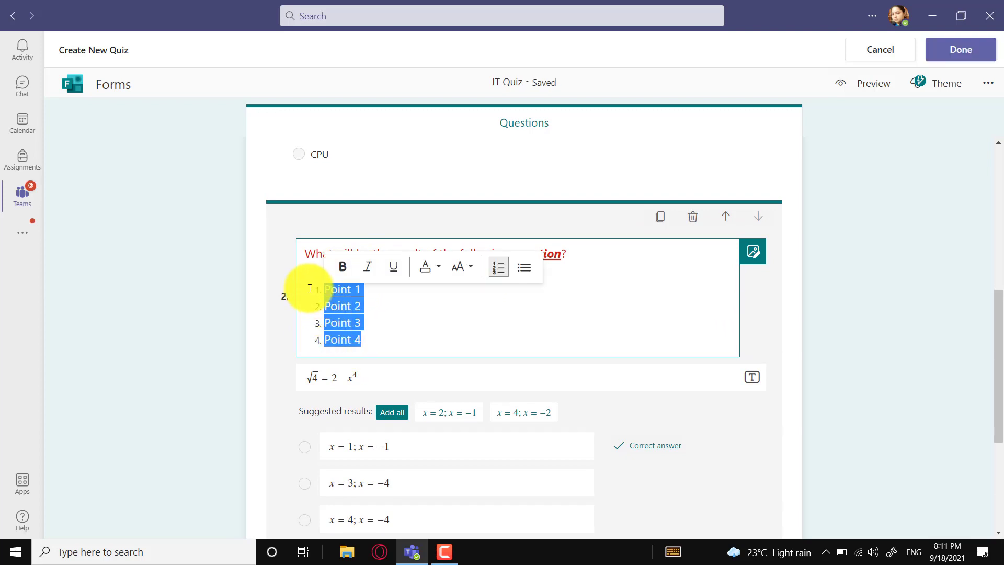
click(522, 269)
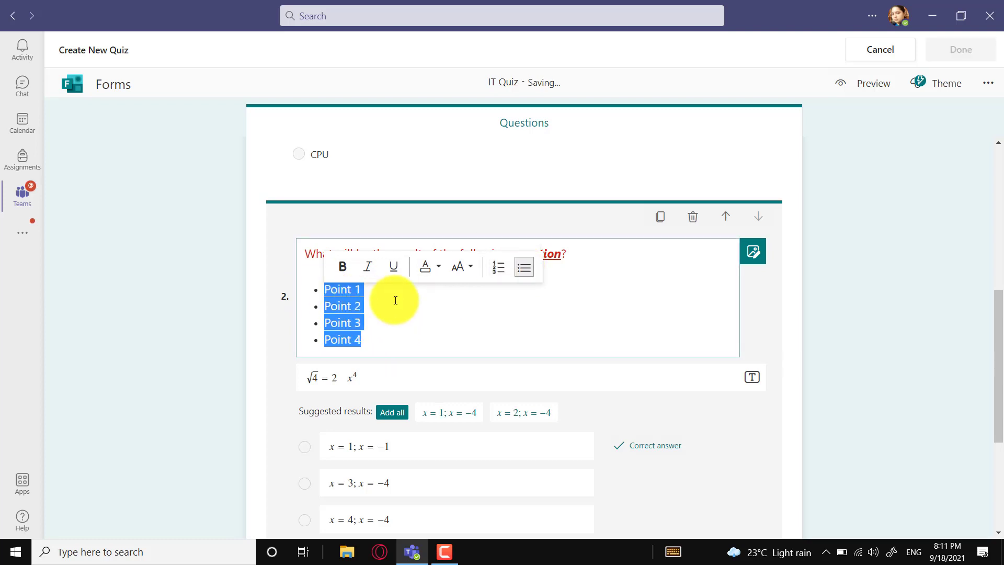
click(380, 342)
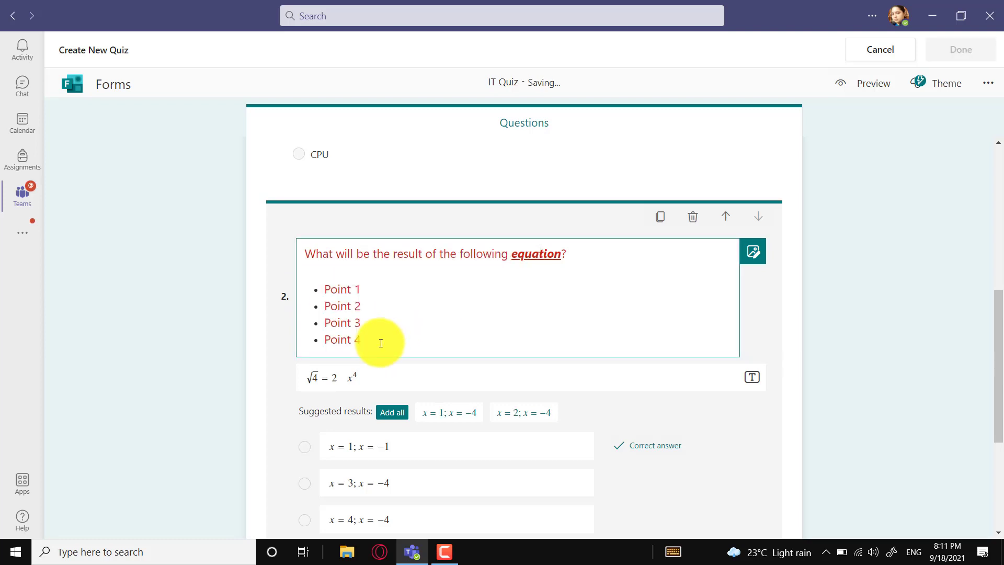
- Dismiss the question ideas and add a Text question as question 3 of the quiz
scroll(381, 343, down, 5)
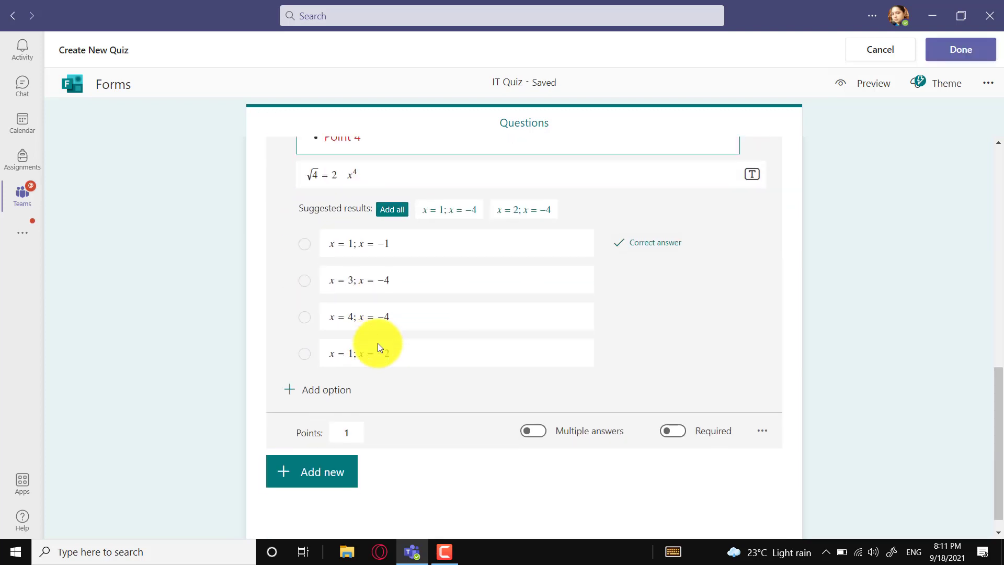
click(310, 458)
scroll(486, 454, down, 4)
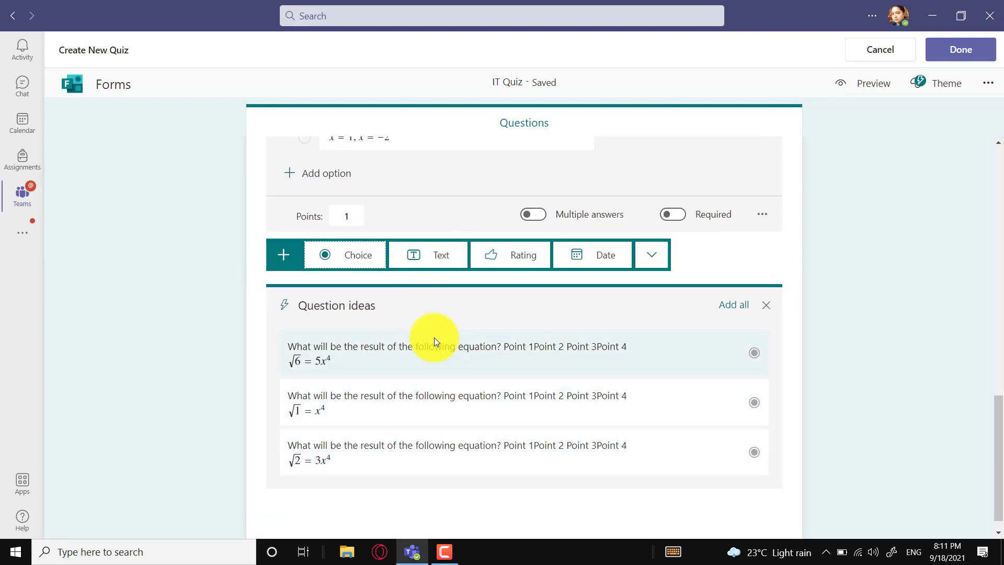
scroll(434, 367, down, 1)
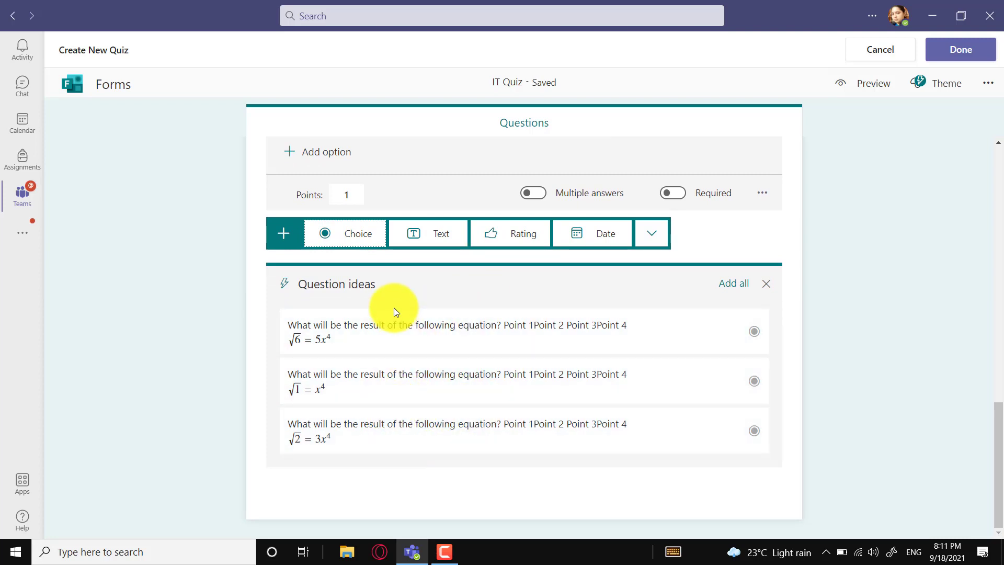
scroll(399, 324, up, 6)
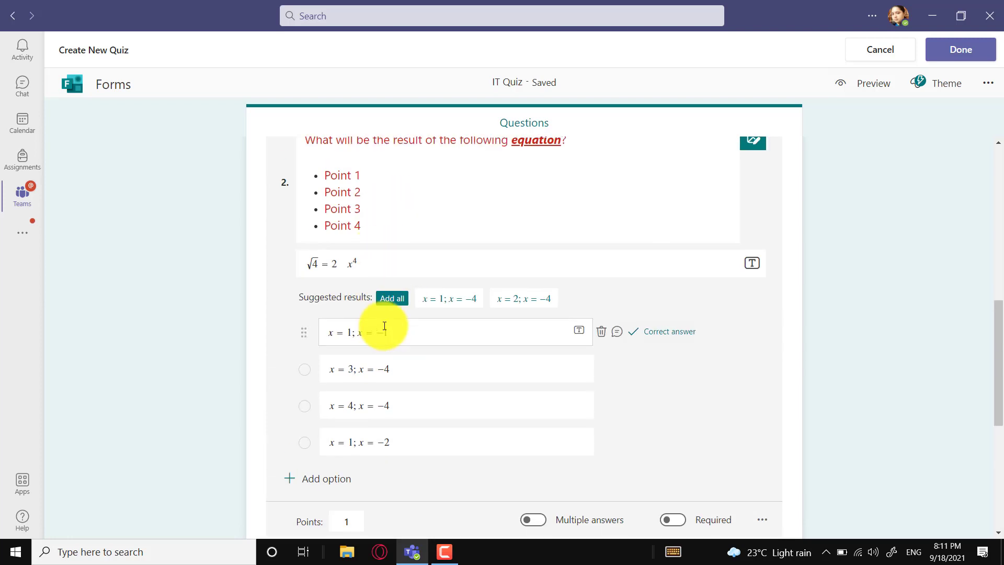
scroll(387, 272, up, 1)
scroll(401, 322, down, 7)
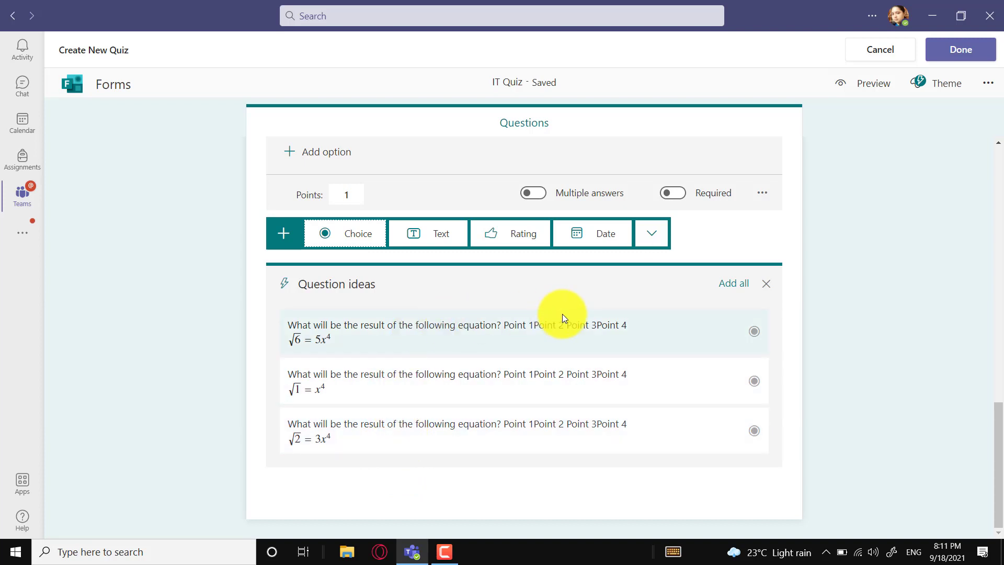
click(766, 284)
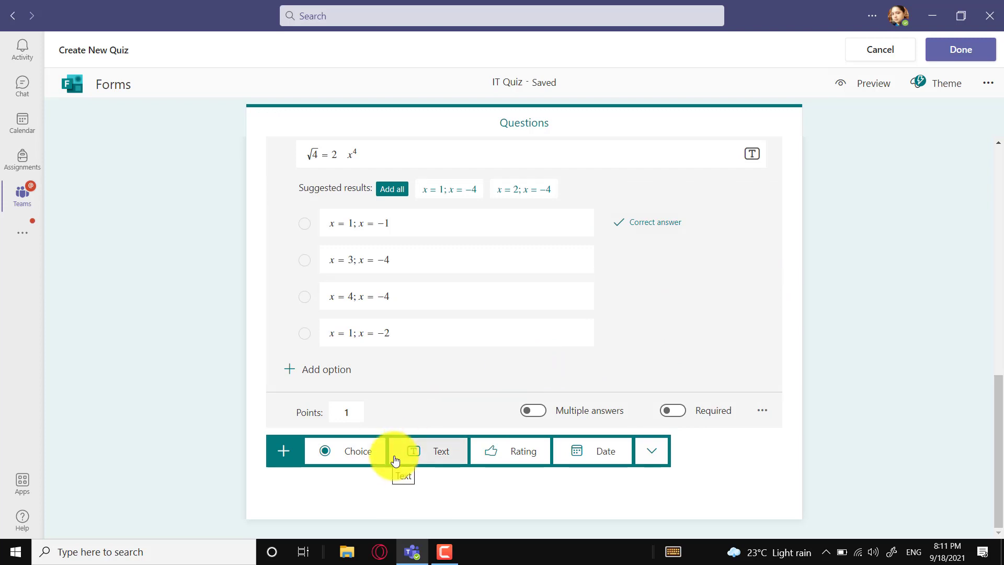
click(428, 456)
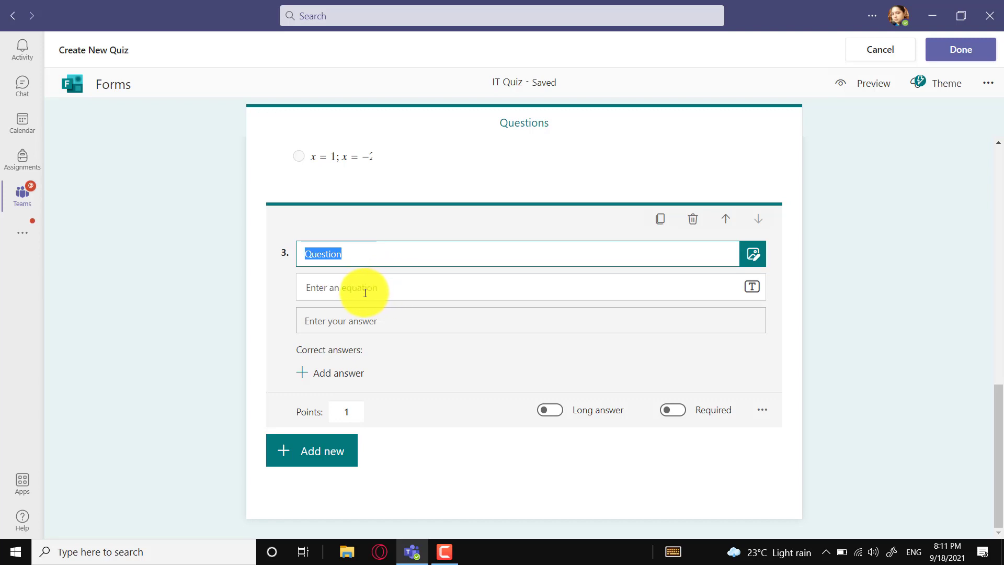
- Turn off the Math and Subtitle options for question 3
click(760, 412)
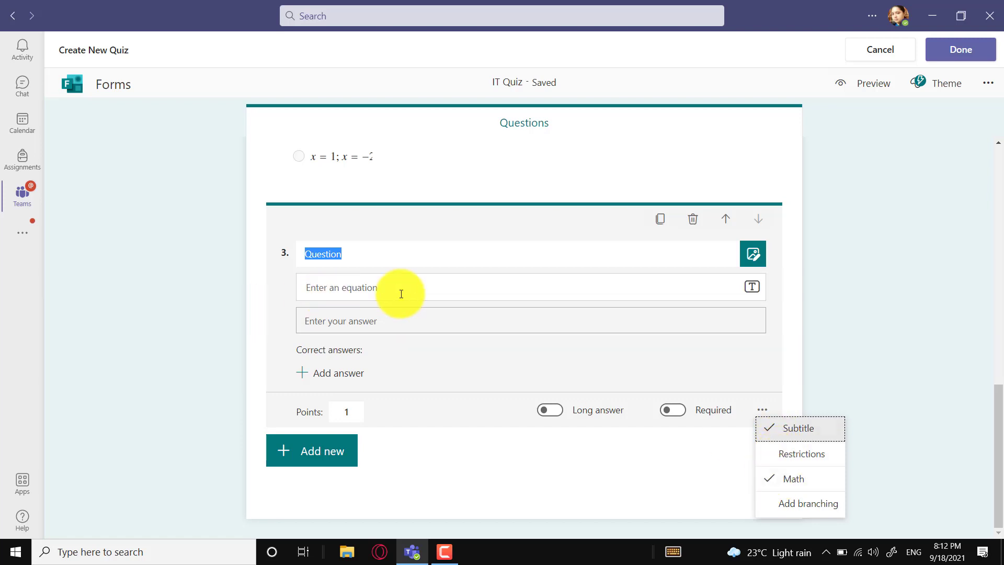
click(831, 374)
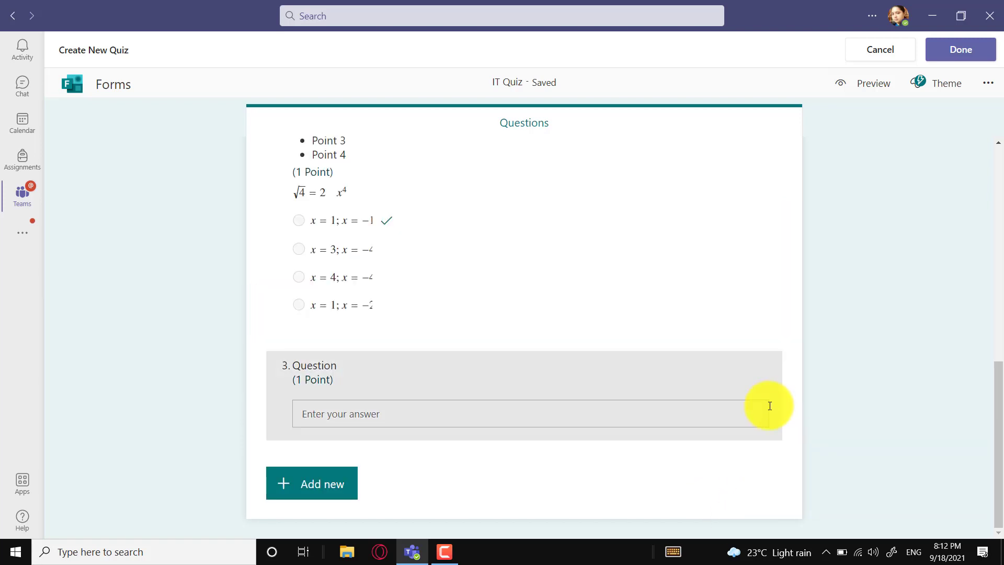
click(679, 406)
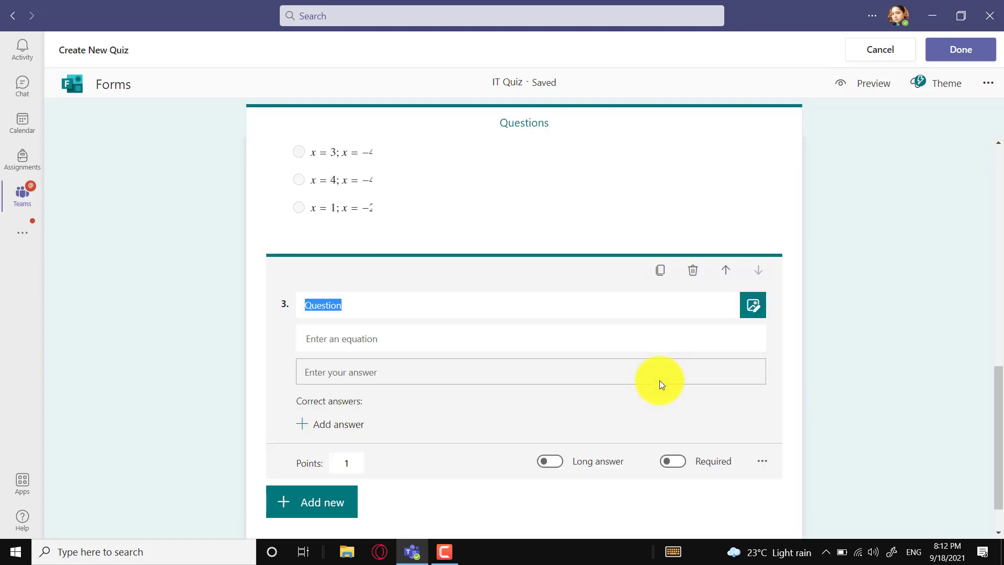
click(761, 461)
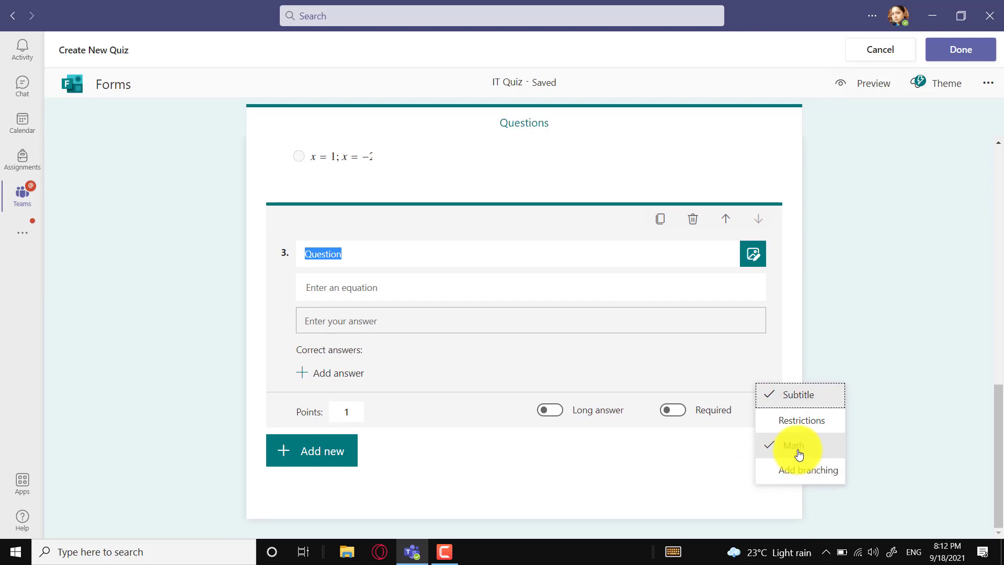
click(795, 449)
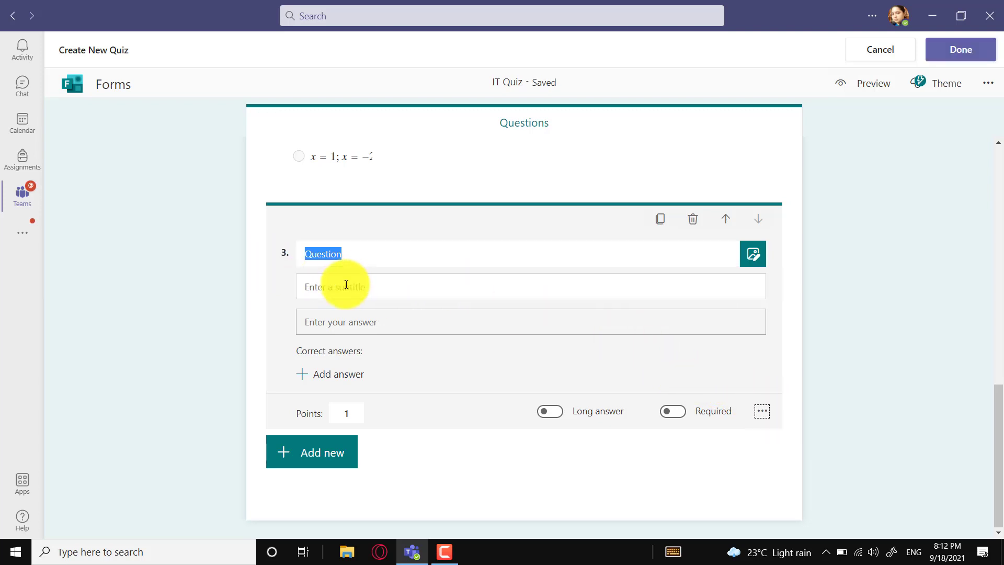
click(762, 412)
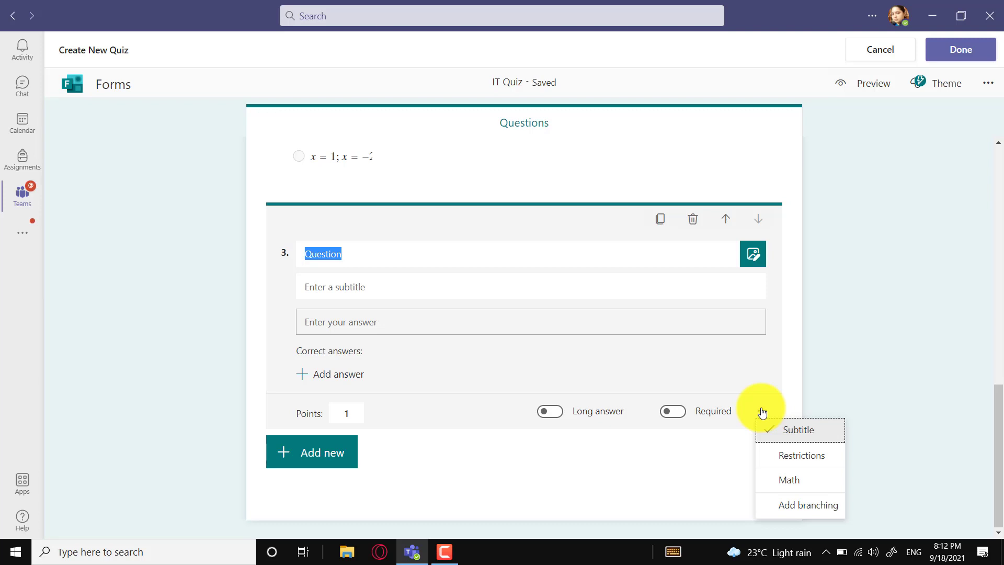
click(788, 435)
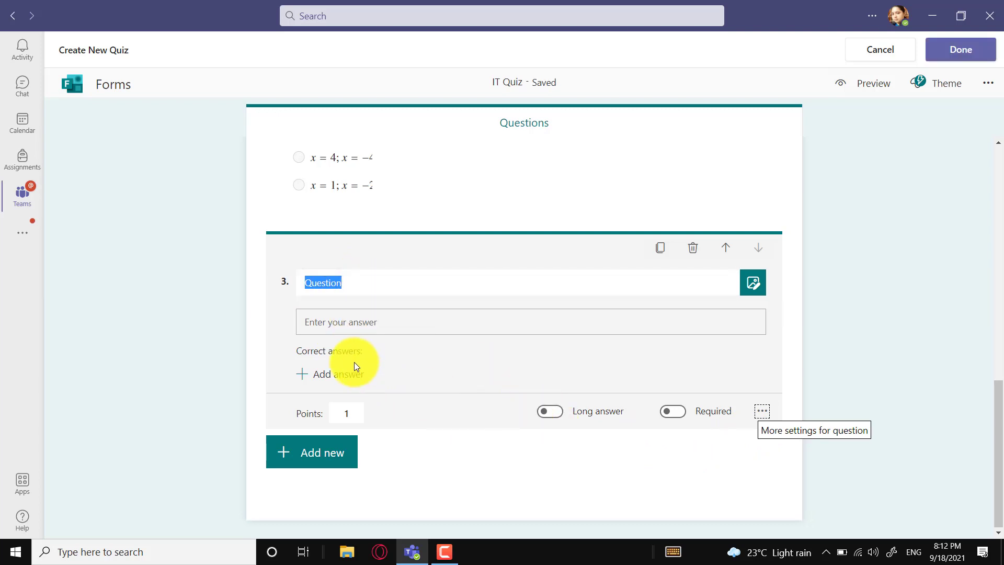
- Enter "What is processed data known as?" as the text of question 3
click(342, 377)
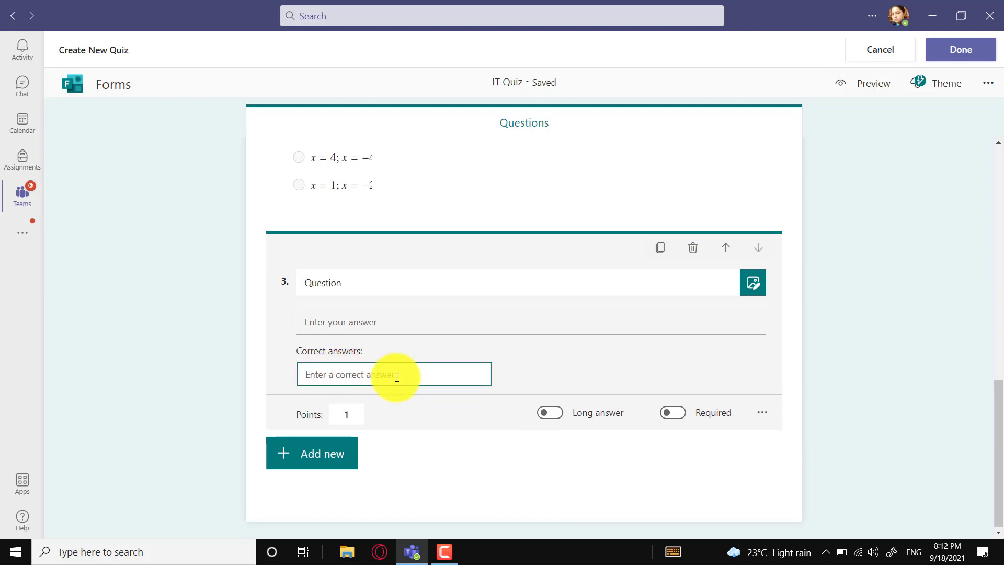
click(365, 282)
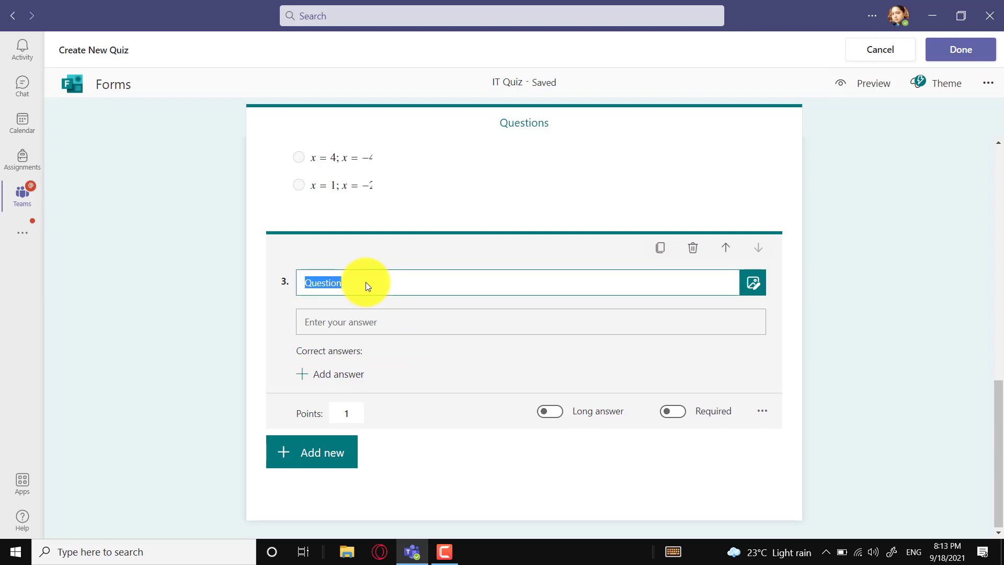
text(What is proc)
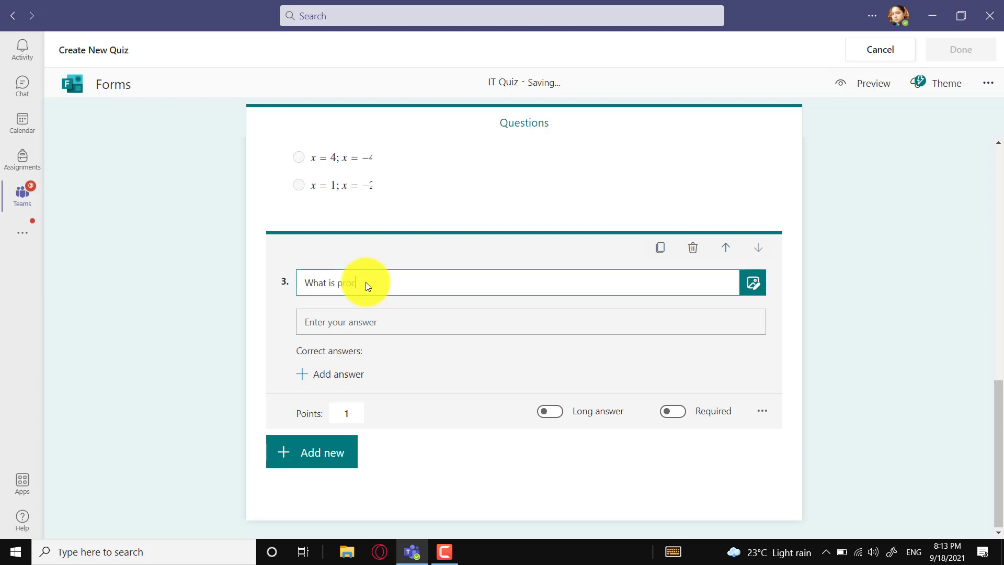
text(essed data known as/)
key(BackSpace)
text(?)
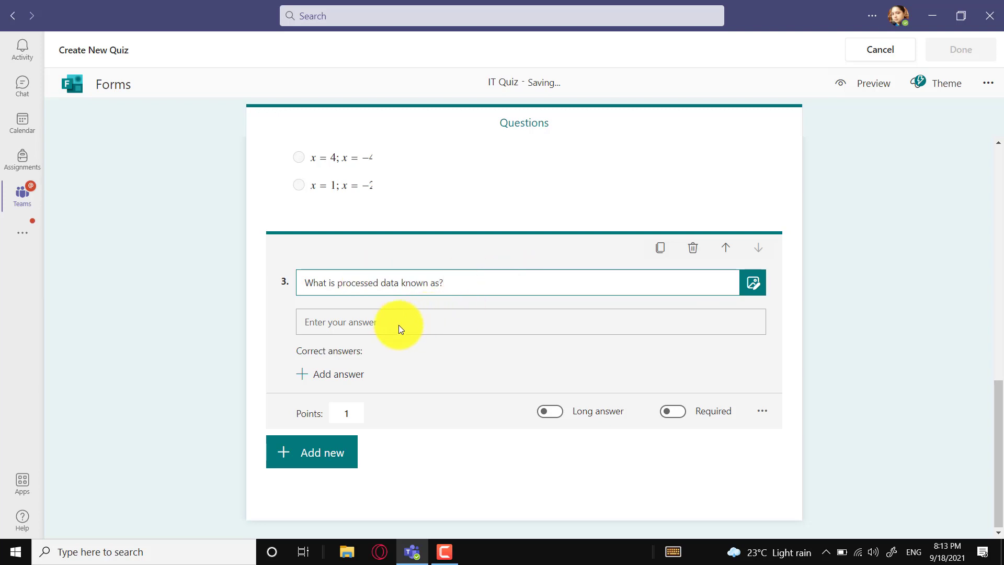
- Add "Information" as a correct answer for question 3
click(335, 384)
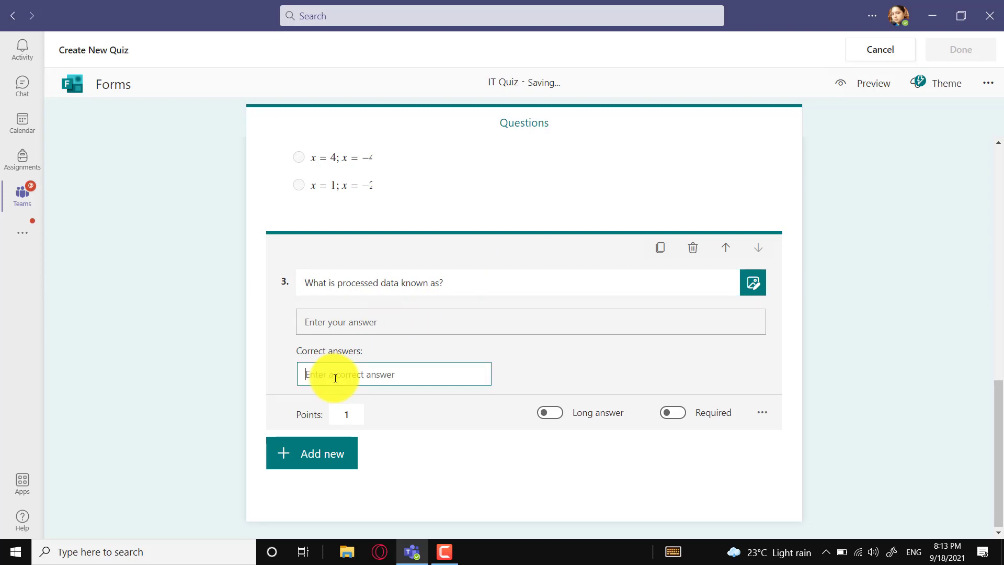
text(I)
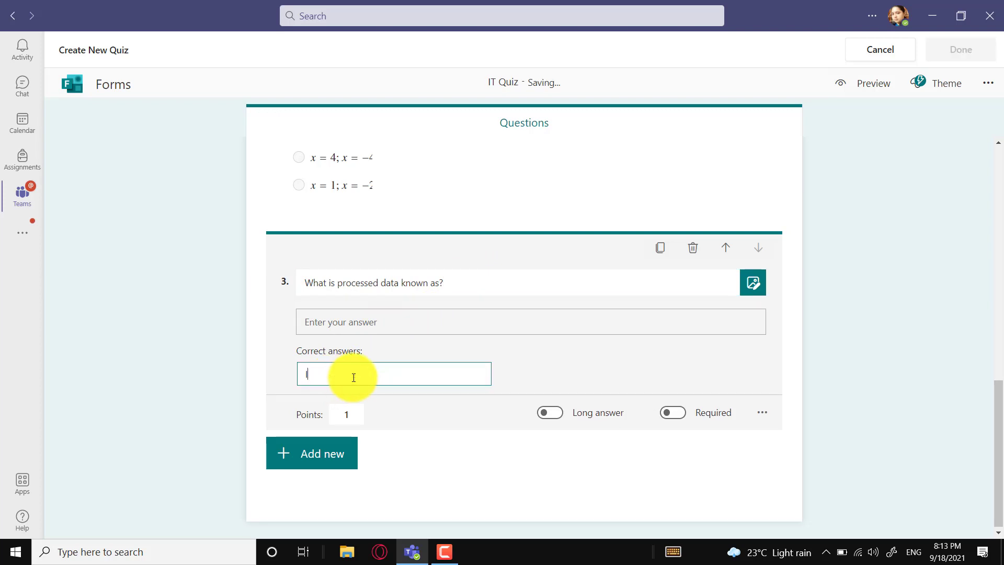
text(nformation)
click(534, 349)
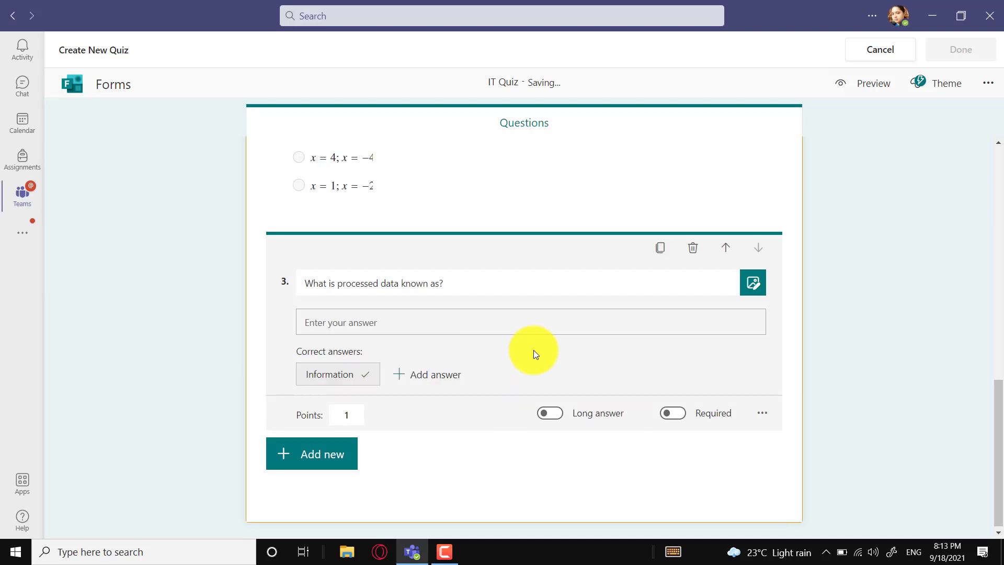
- Try to add lowercase "information" as another correct answer for question 3
mouse_move(334, 368)
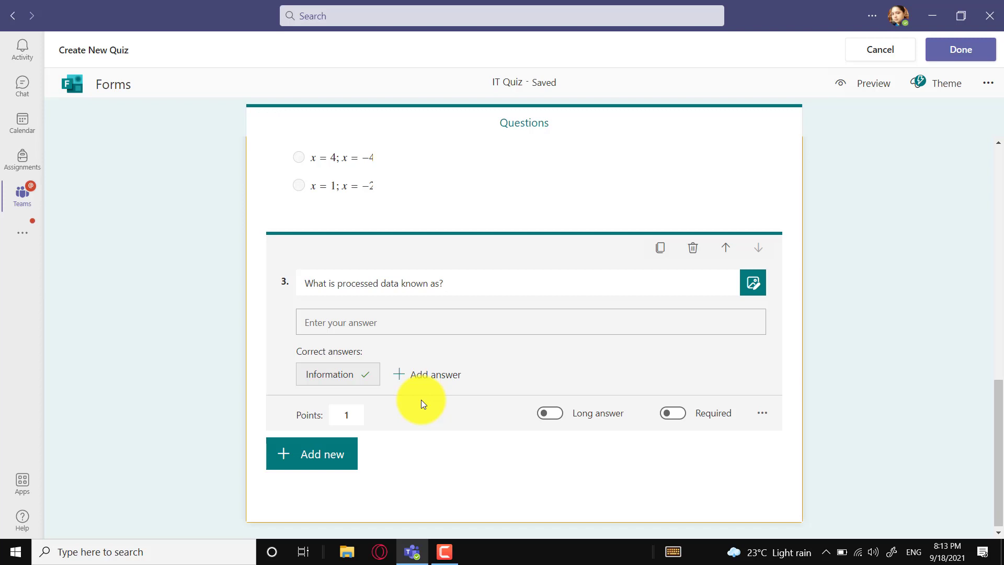
scroll(421, 400, down, 1)
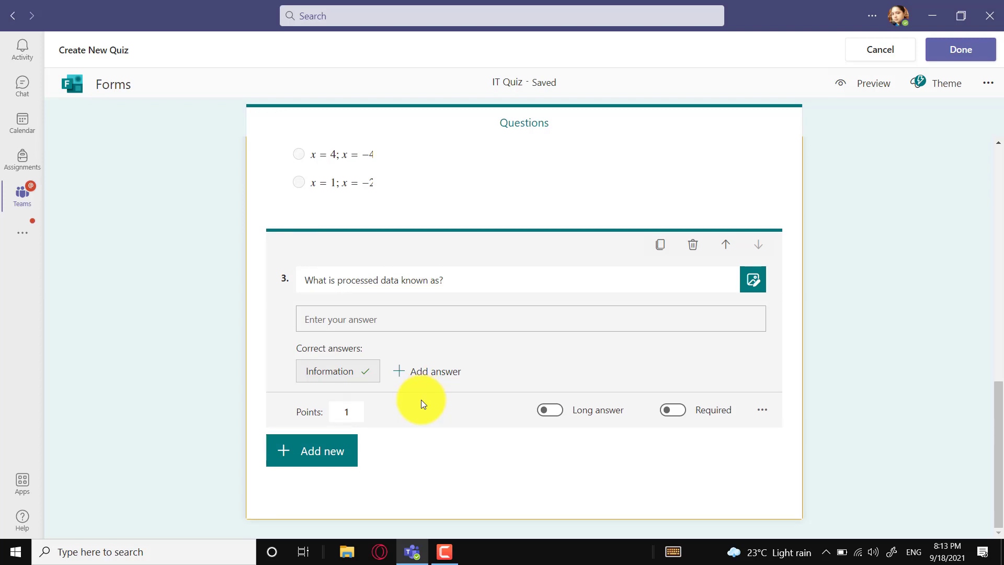
click(407, 373)
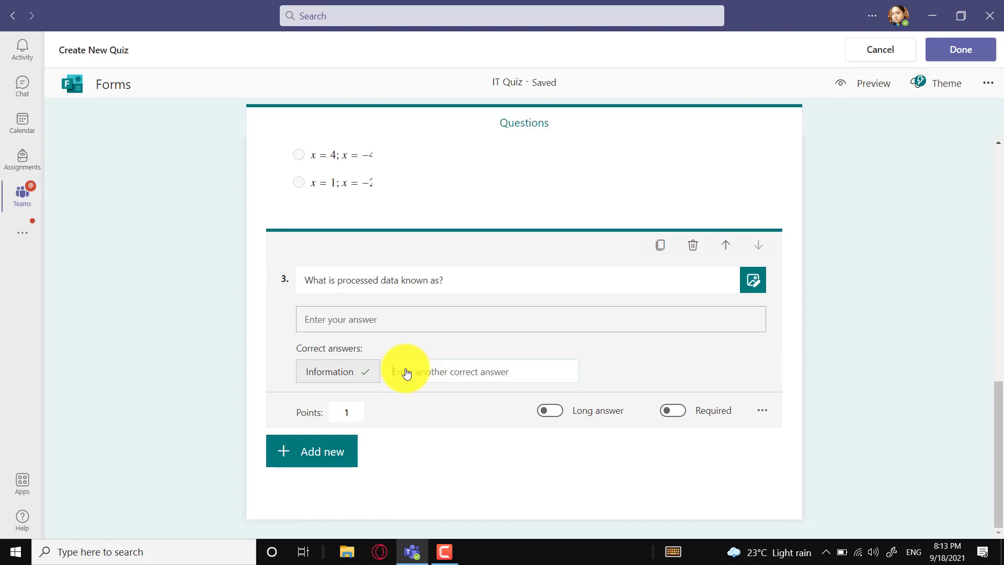
text(information)
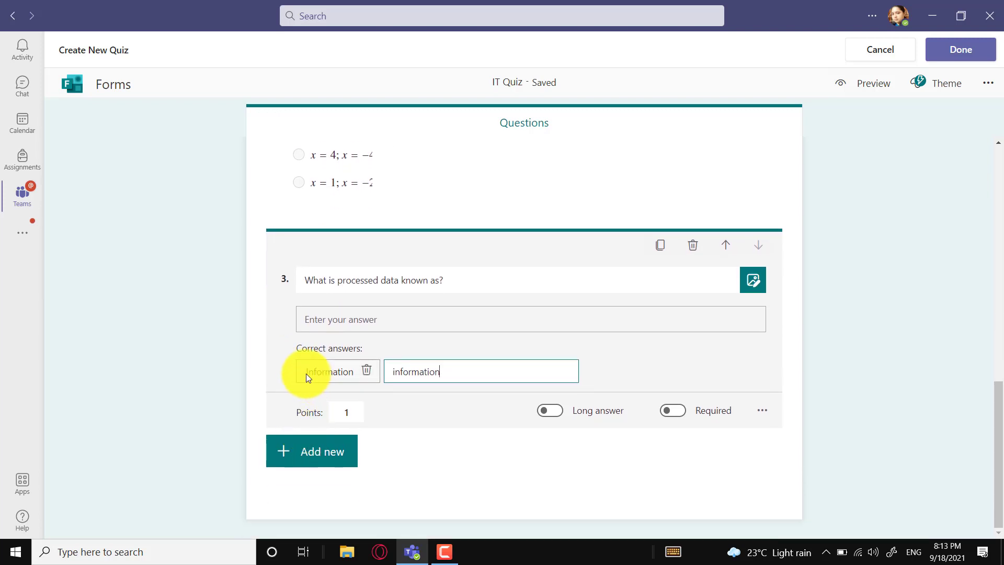
click(441, 403)
click(421, 374)
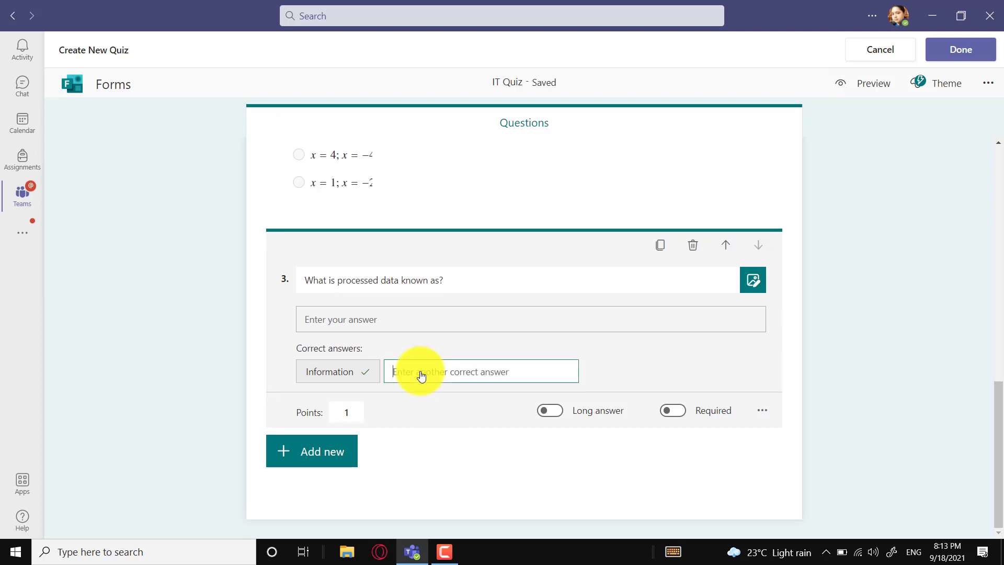
text(information)
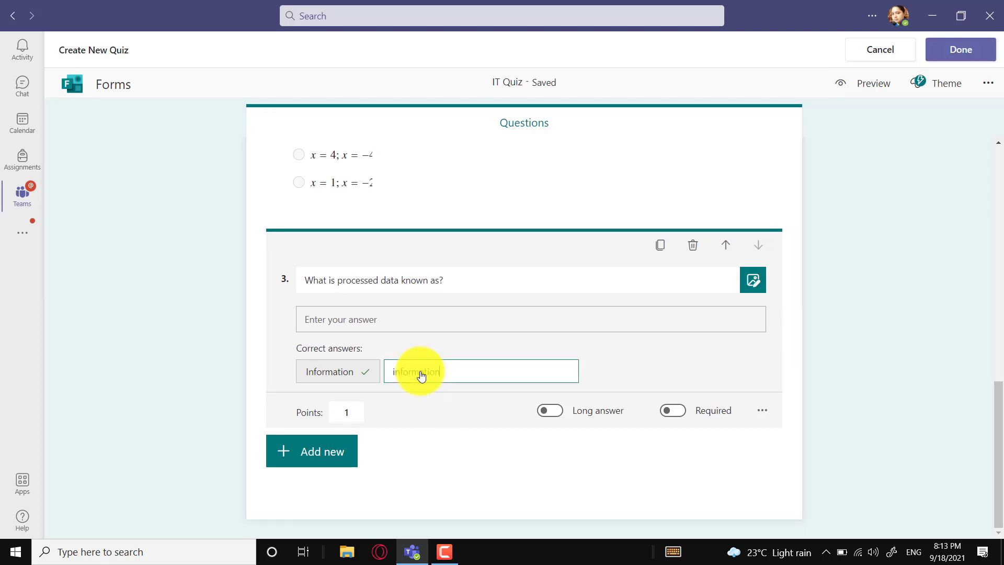
key(Return)
text(information)
click(611, 372)
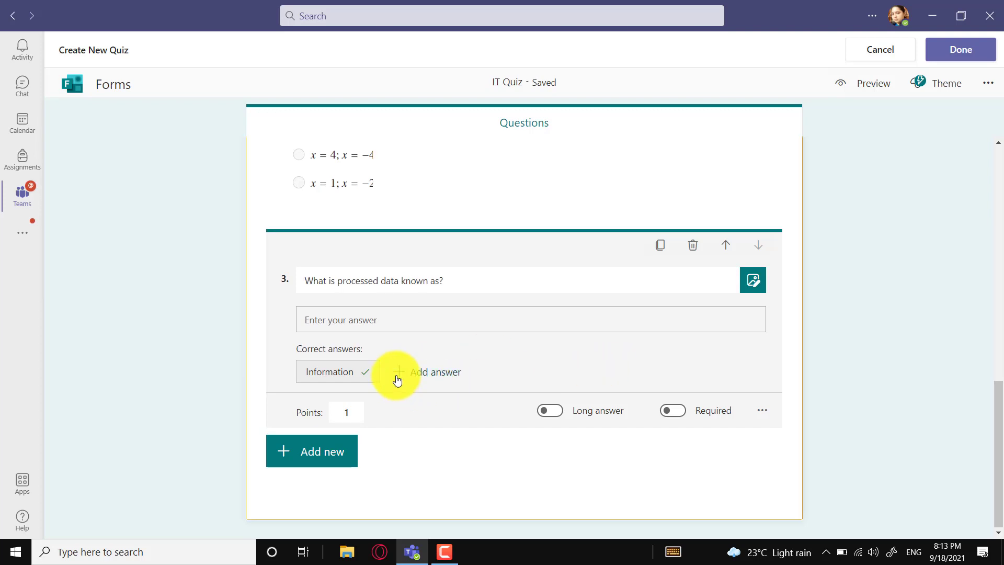
- Turn on the Long answer option for question 3 and switch it back off
mouse_move(381, 375)
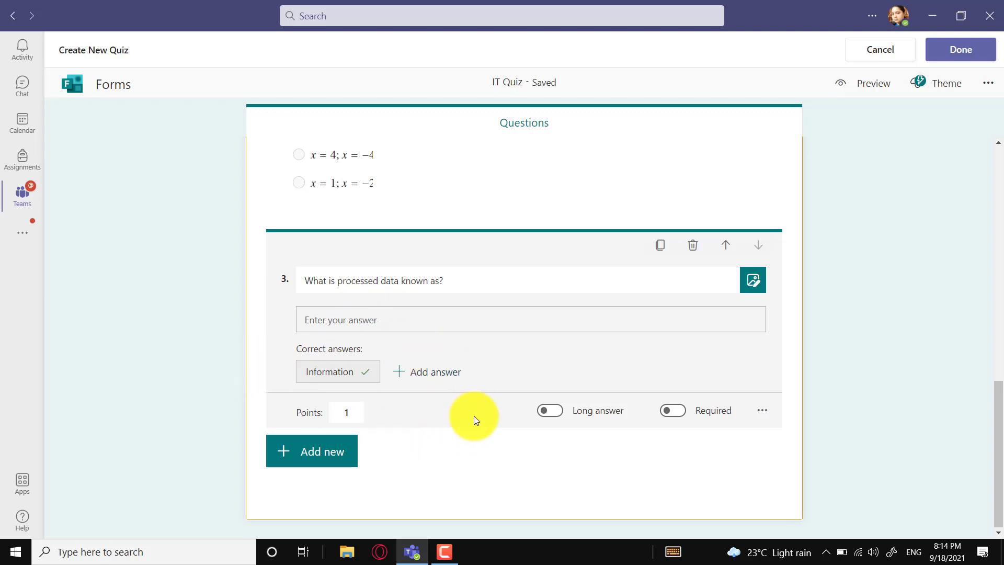
click(549, 411)
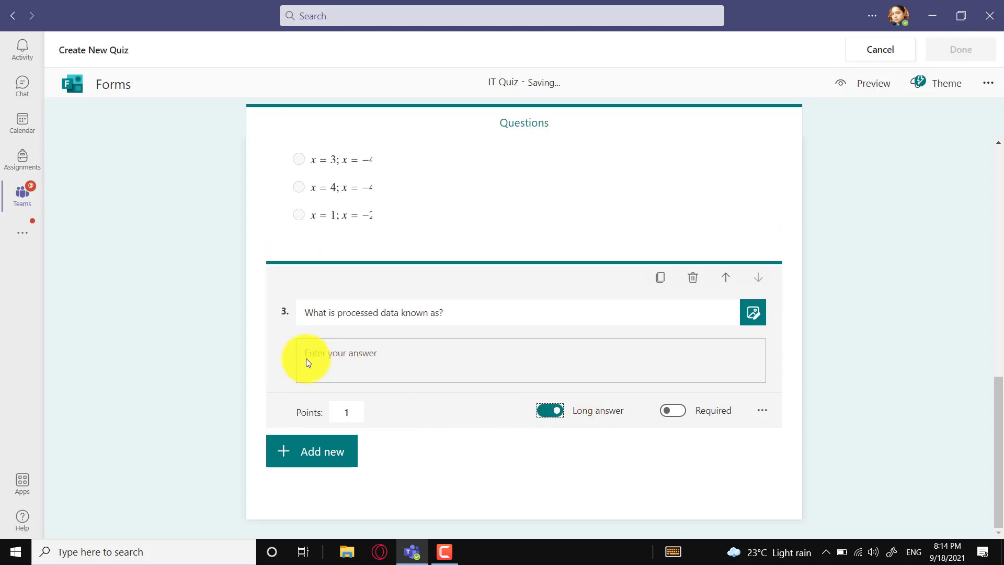
click(550, 411)
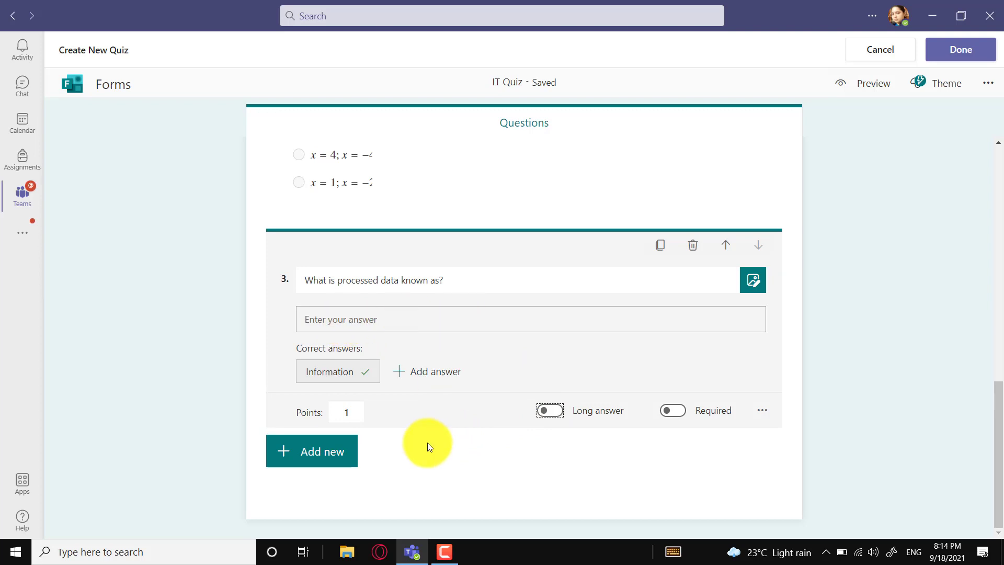
- Preview the quiz in the computer layout and look through its header and all three questions
scroll(428, 443, up, 10)
scroll(427, 446, up, 3)
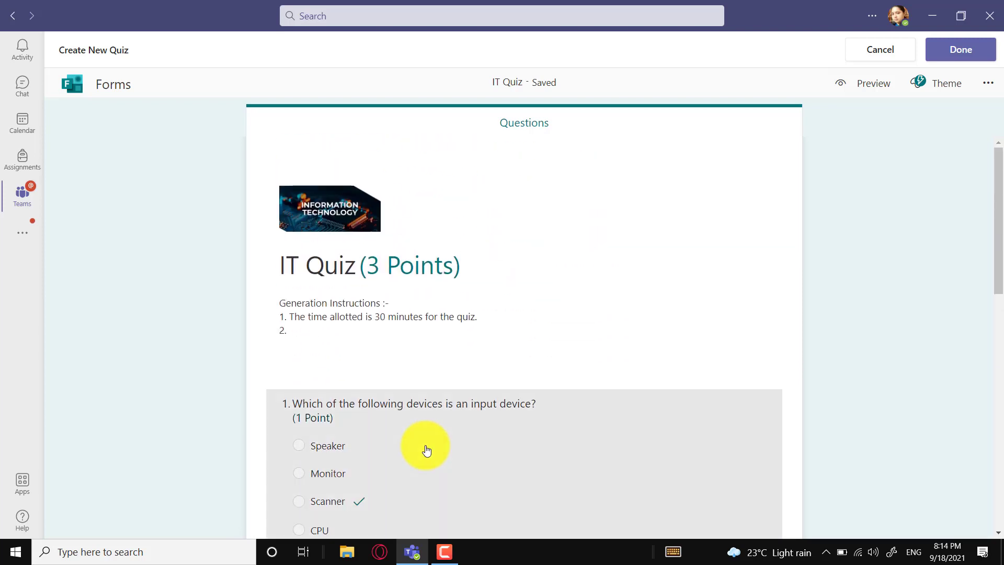
scroll(427, 449, down, 13)
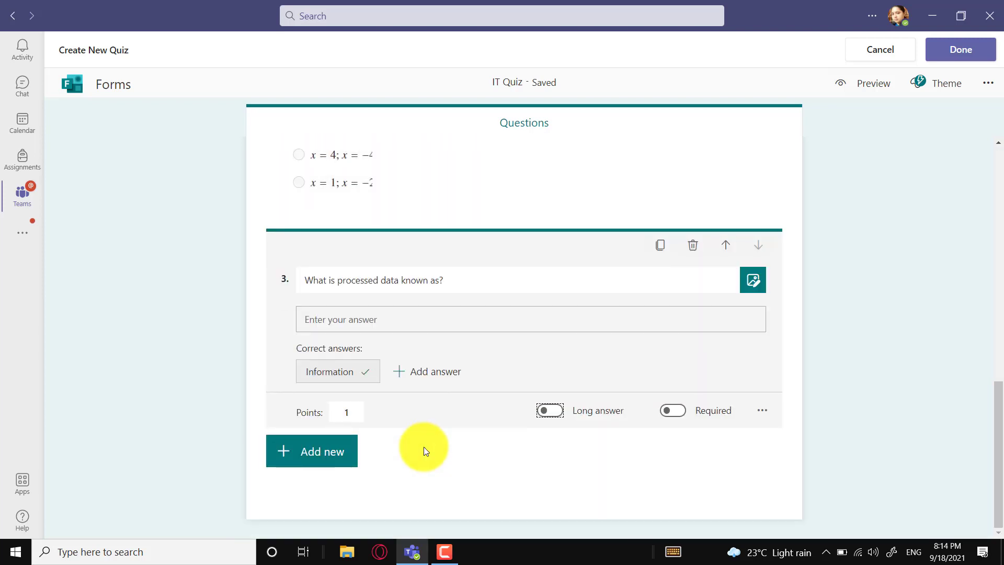
scroll(423, 446, up, 13)
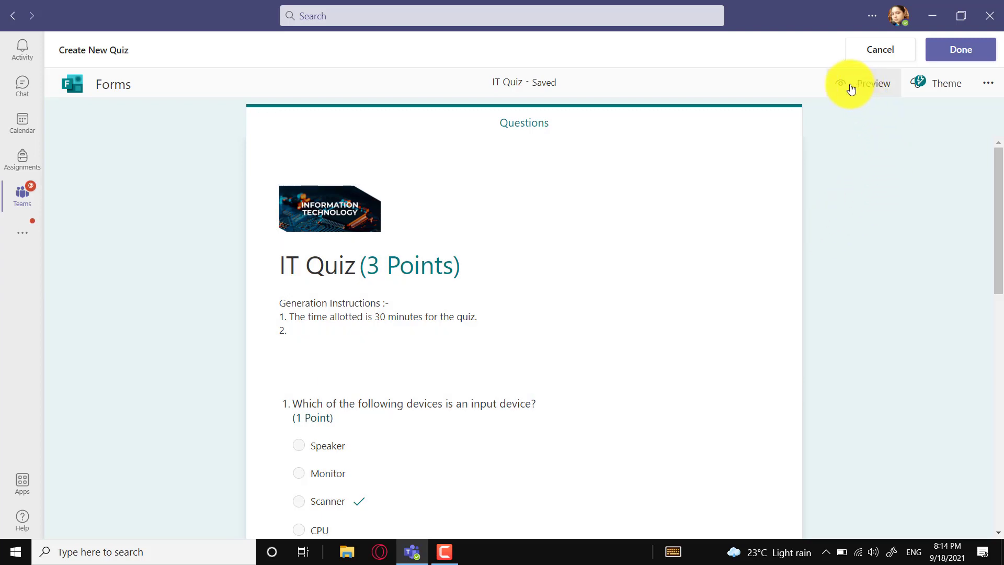
click(860, 86)
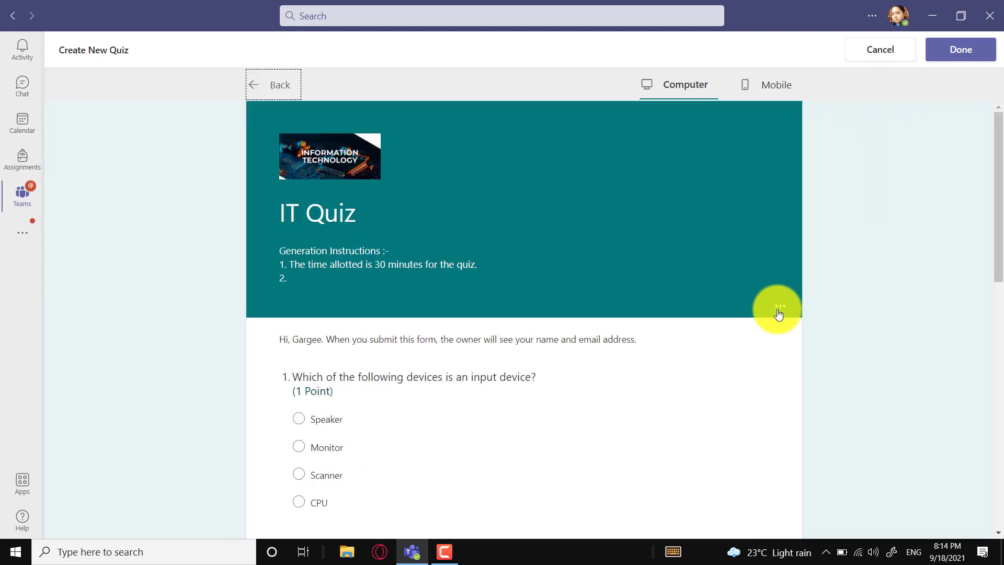
scroll(688, 375, down, 10)
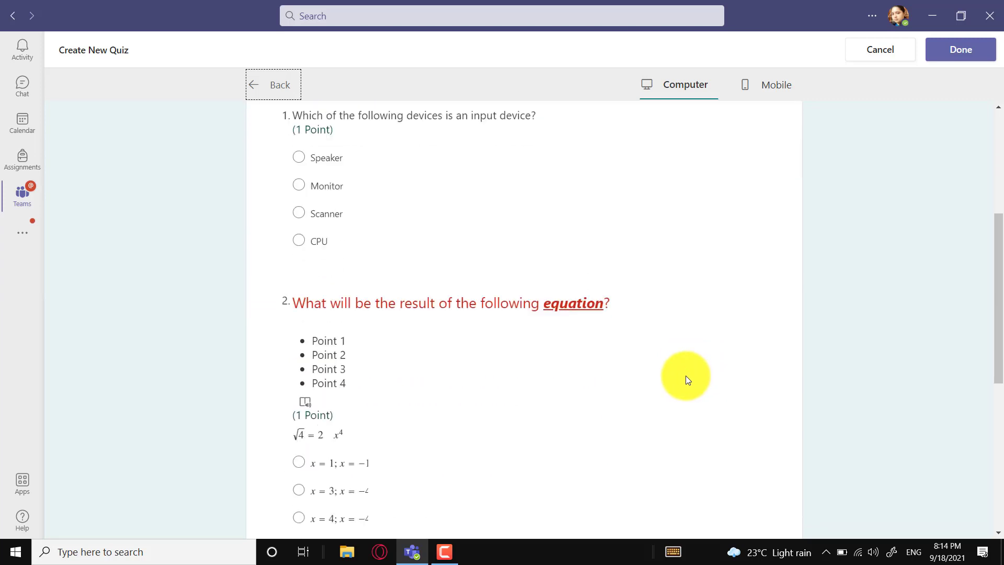
scroll(684, 376, down, 2)
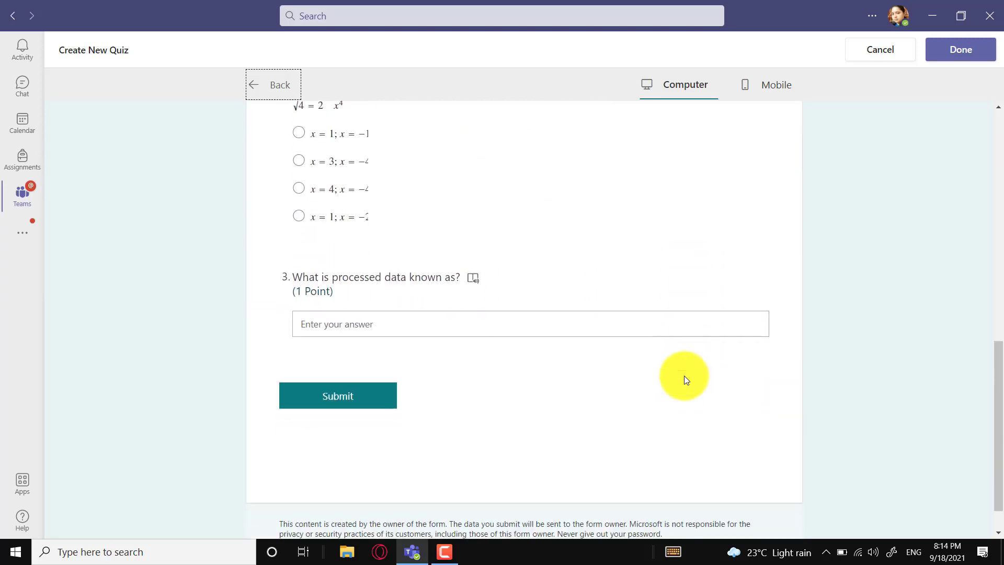
scroll(684, 375, up, 6)
scroll(684, 375, up, 5)
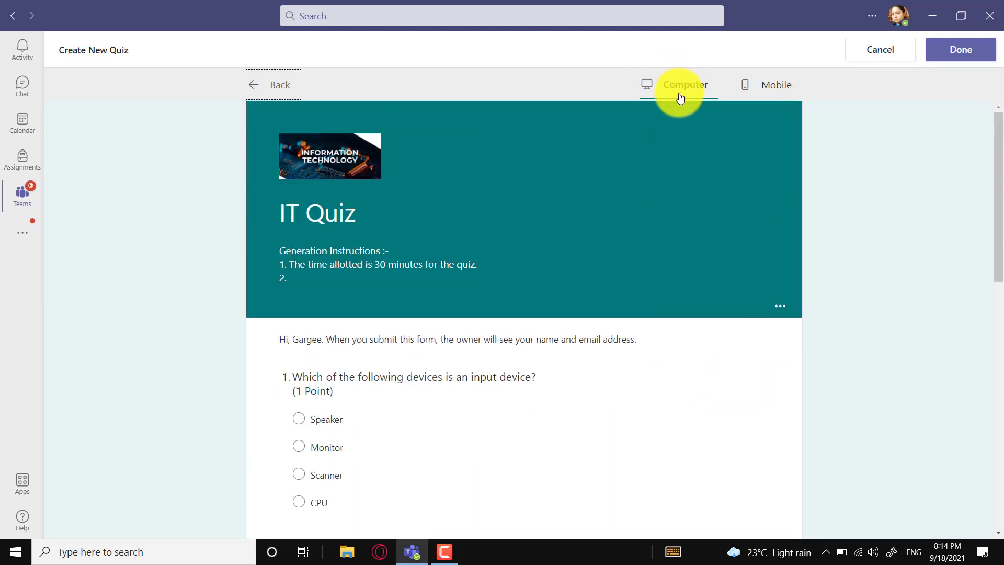
scroll(562, 277, down, 2)
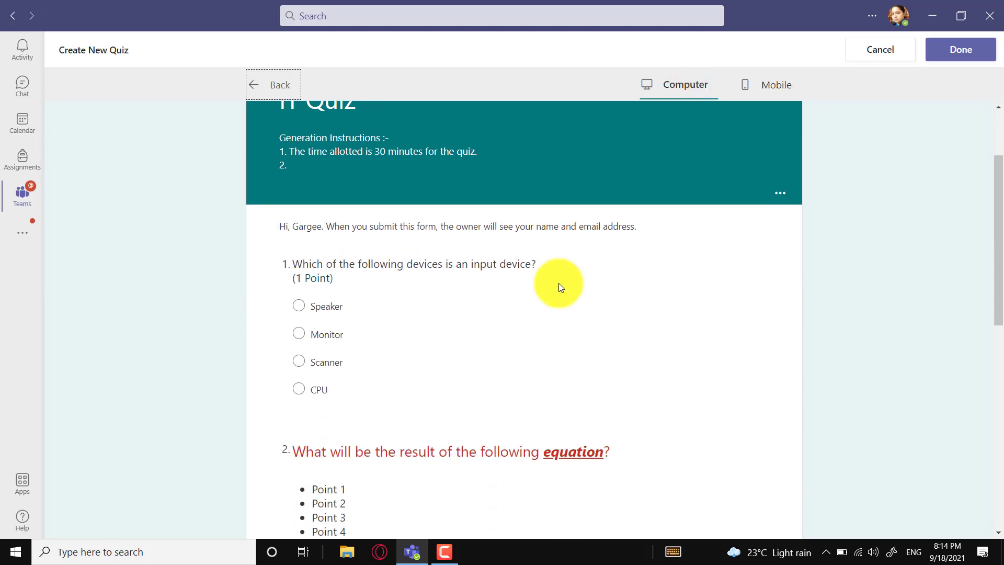
scroll(560, 287, up, 2)
scroll(544, 224, down, 4)
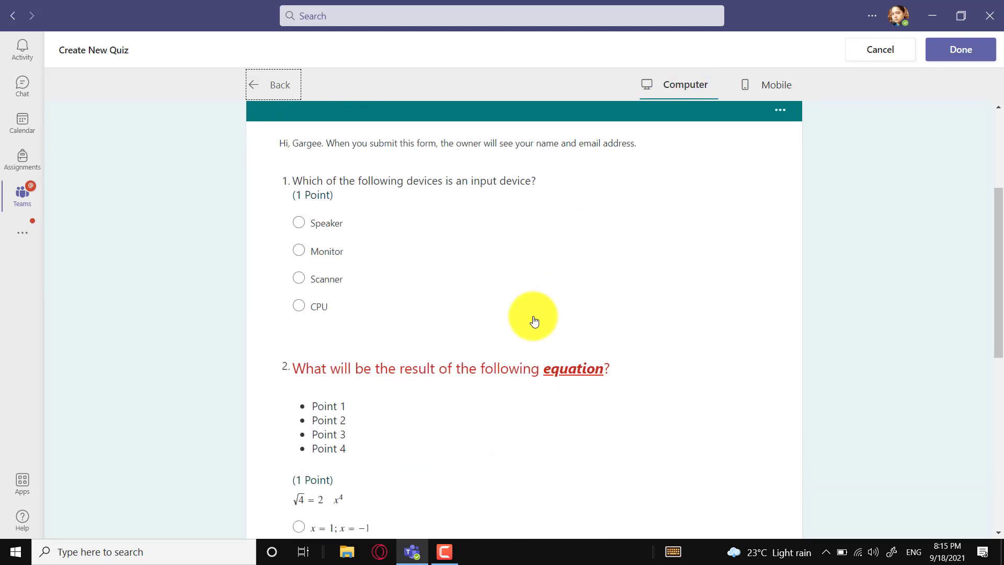
scroll(533, 320, down, 8)
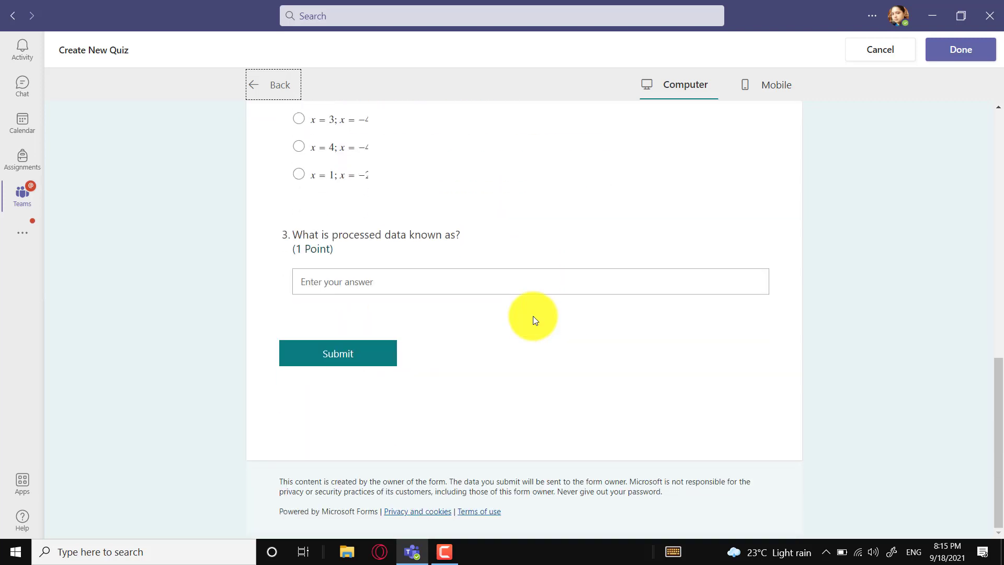
scroll(534, 320, up, 6)
scroll(532, 316, up, 3)
- Look through the quiz in the mobile preview layout and return to editing
click(773, 84)
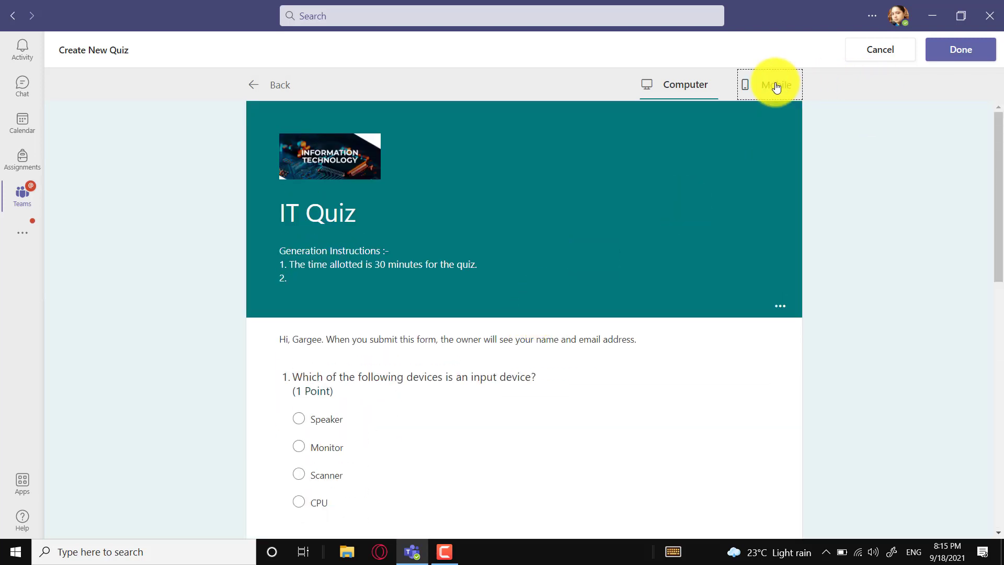
scroll(548, 366, down, 10)
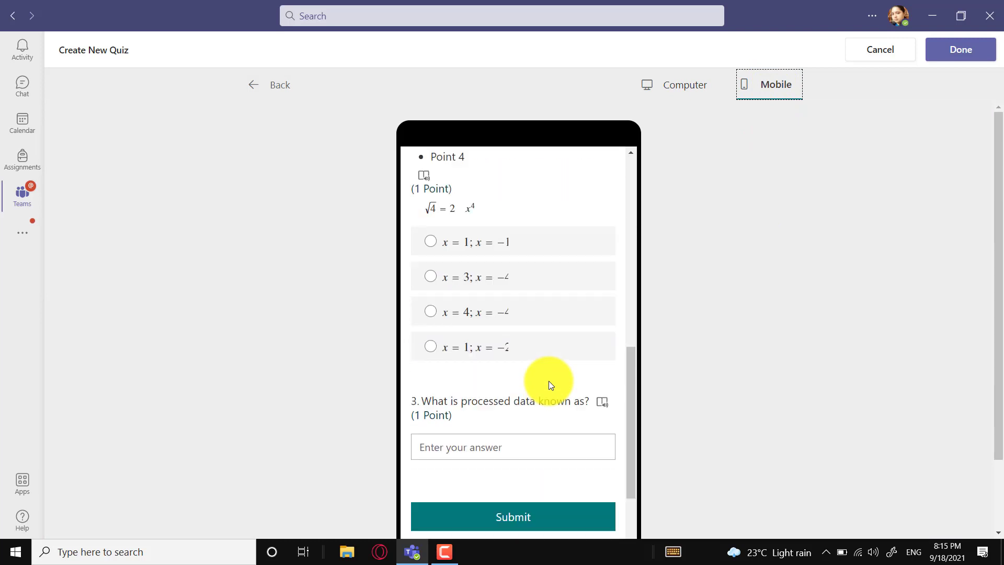
click(280, 83)
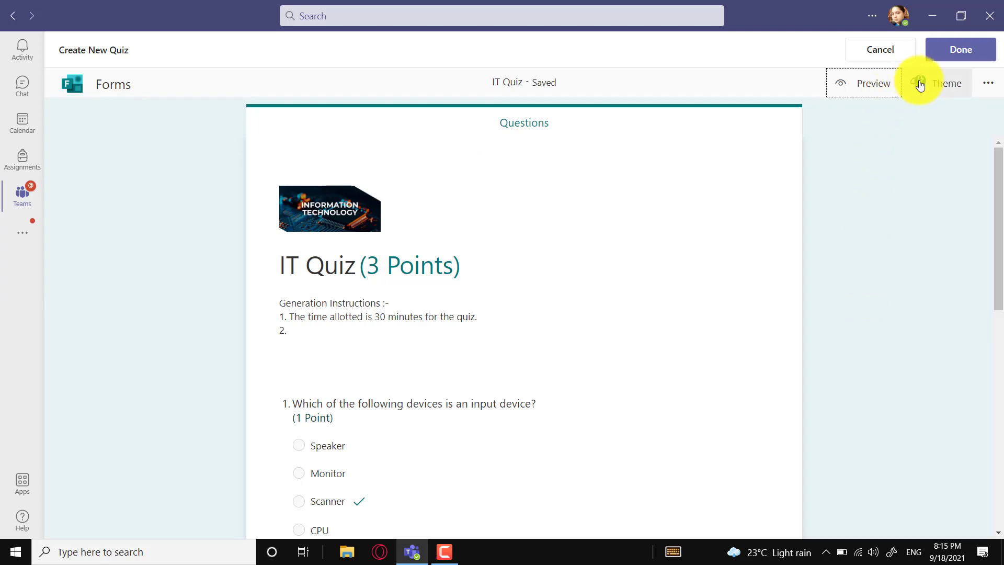
- Browse the theme ideas and apply the theme with the classroom chairs background to the quiz
click(934, 89)
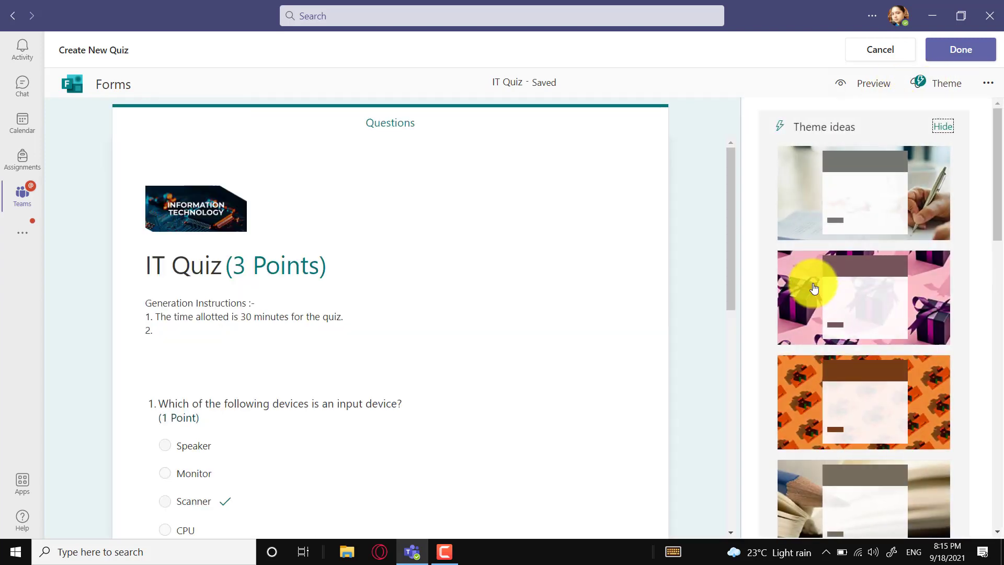
scroll(809, 288, down, 10)
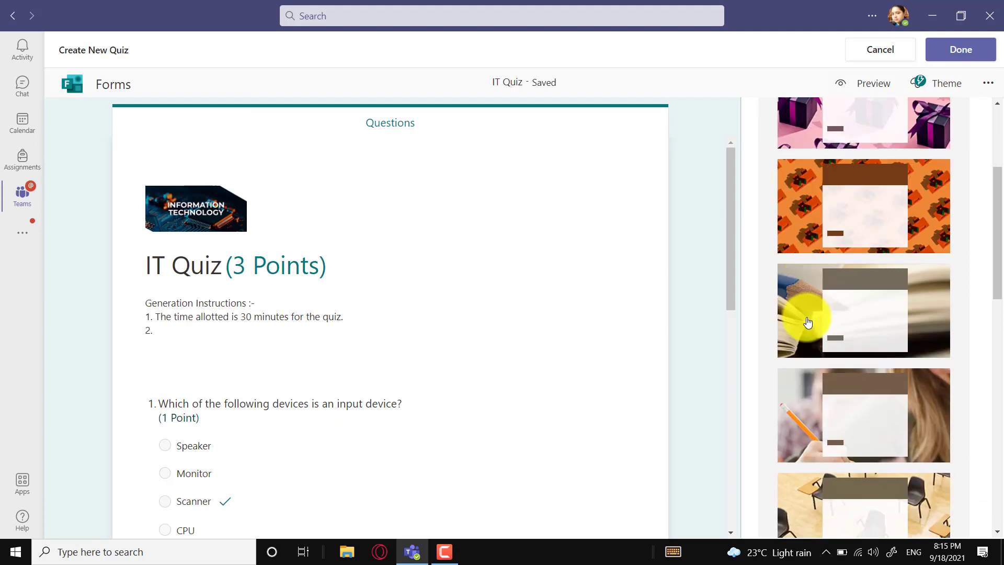
scroll(861, 351, down, 6)
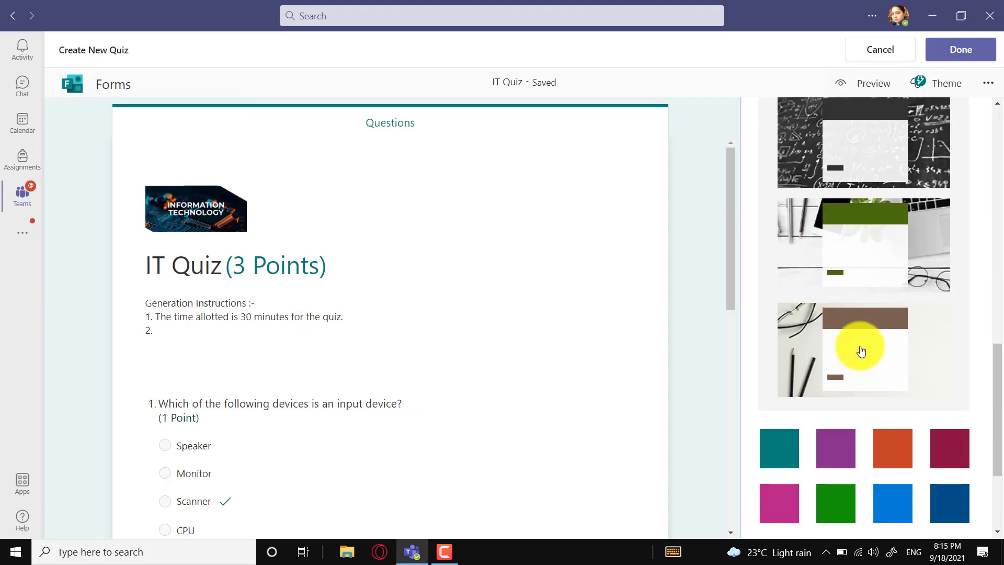
scroll(874, 290, up, 10)
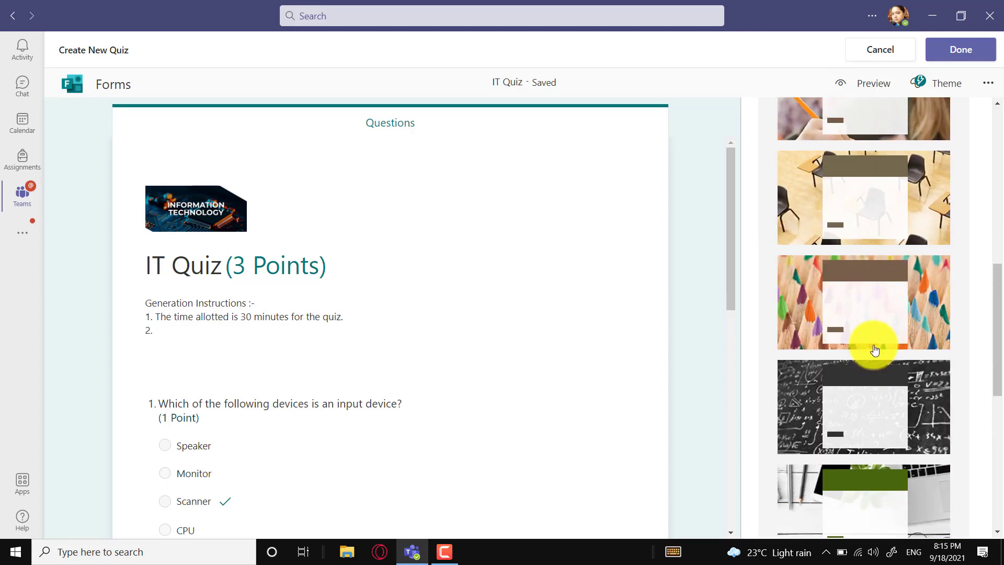
scroll(871, 342, down, 1)
click(867, 155)
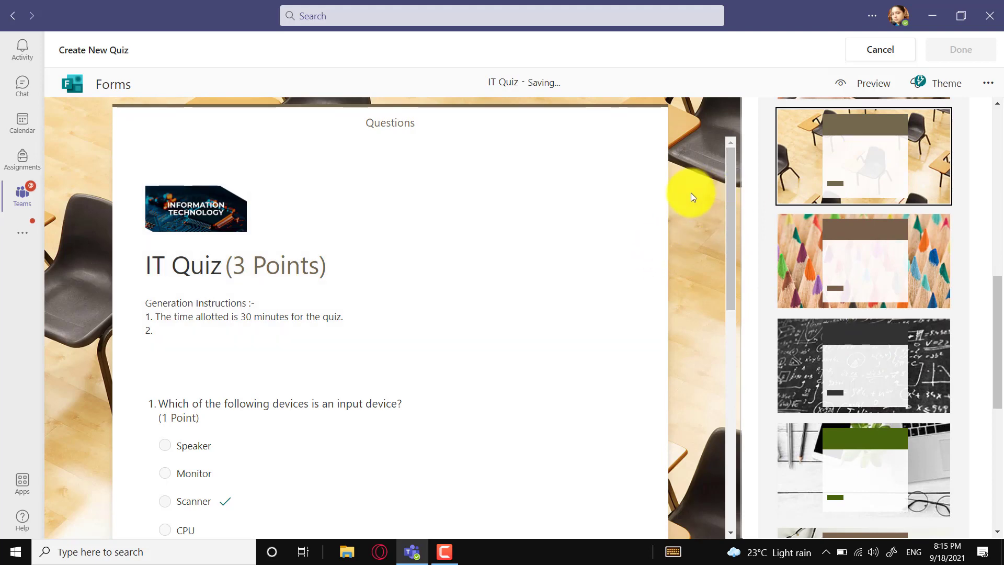
- Start customizing the theme's background picture and search Bing images for "Information technology"
scroll(847, 292, down, 6)
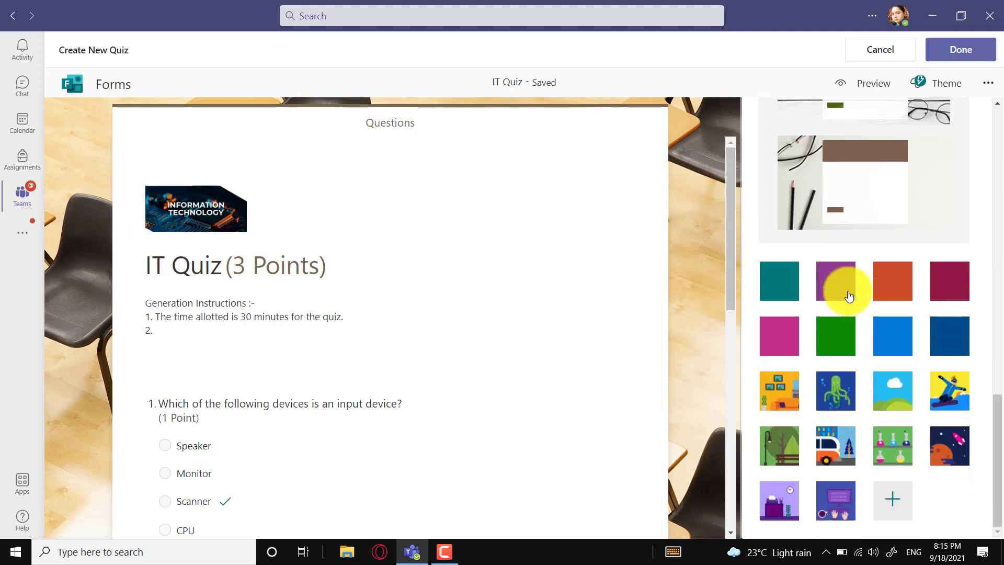
click(894, 503)
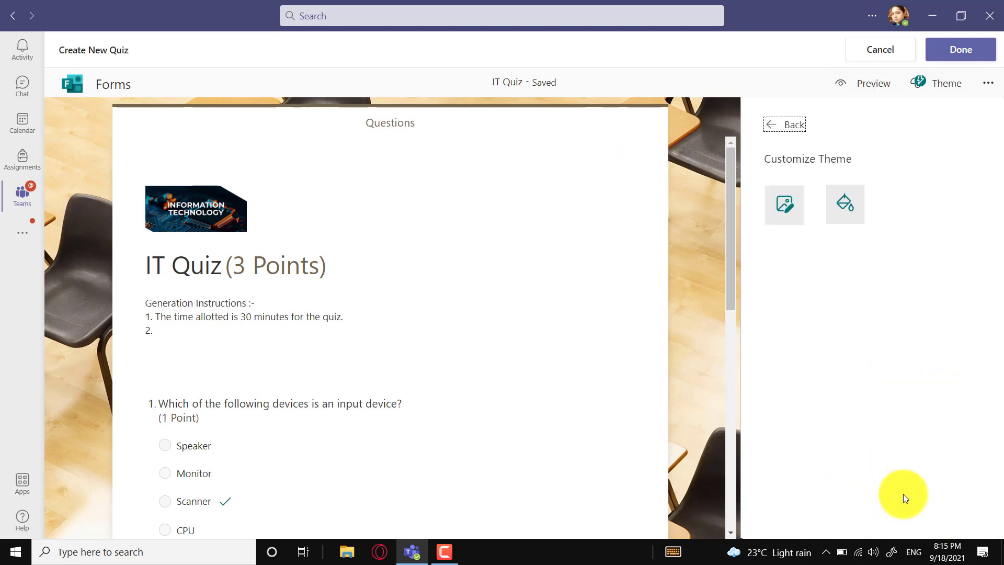
click(779, 206)
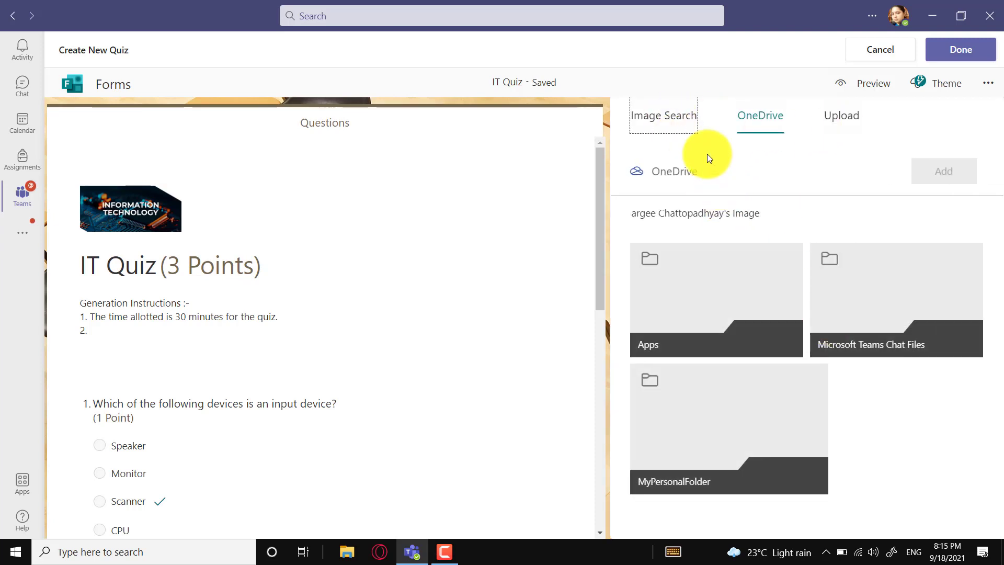
click(678, 117)
click(731, 174)
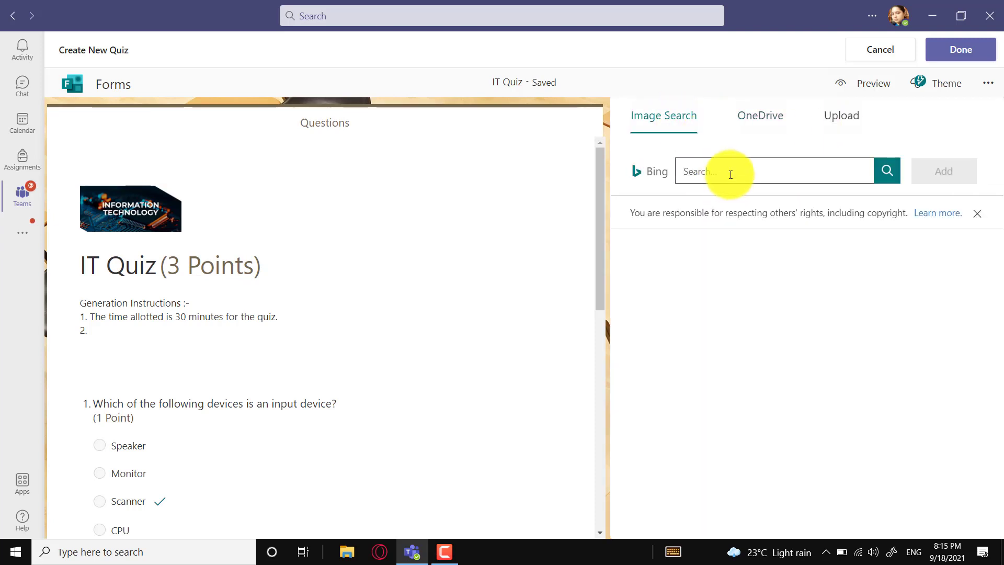
text(Information technology)
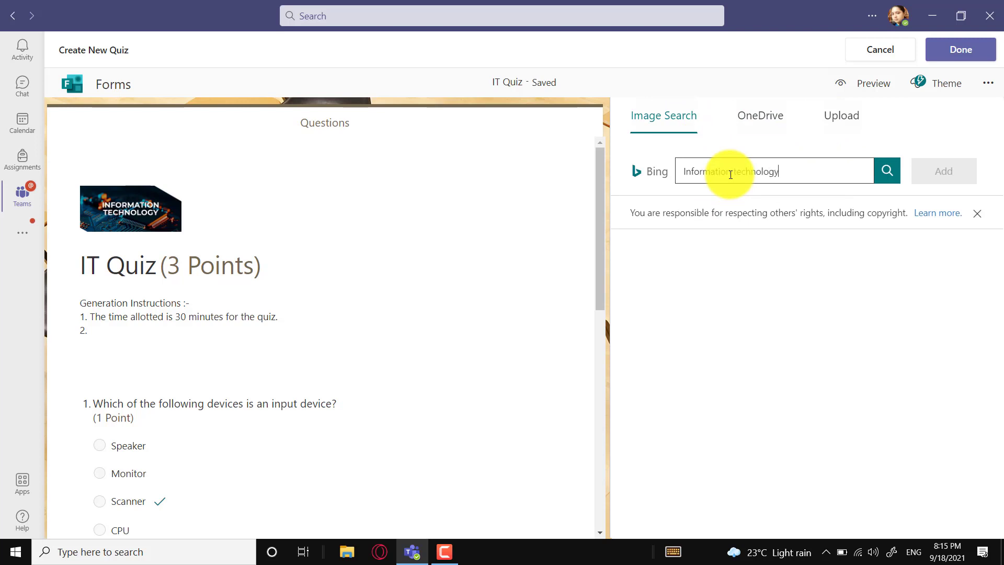
key(Return)
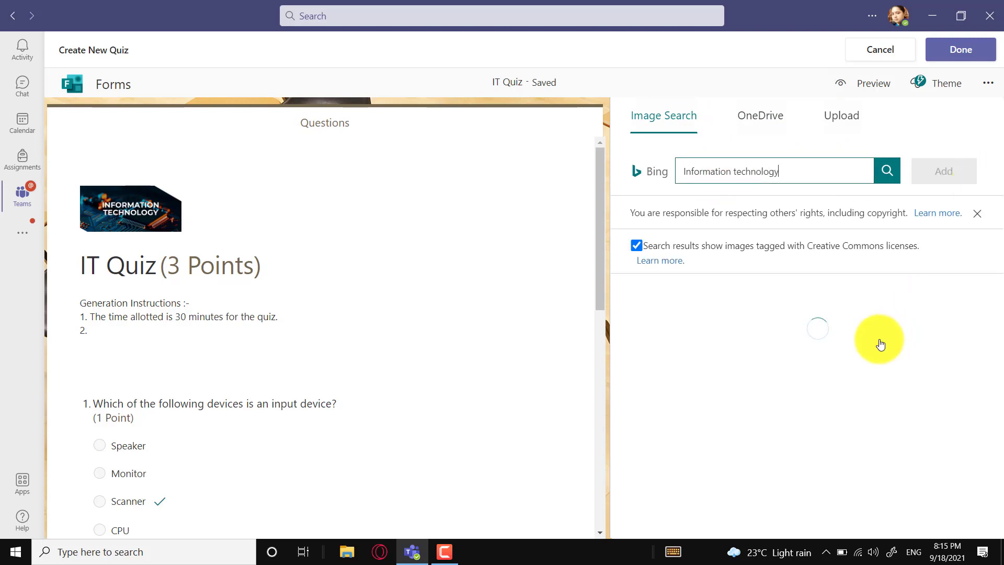
- Try to add the 5616x3744 digital diagram picture with the pointing finger as the quiz theme background
scroll(880, 343, down, 5)
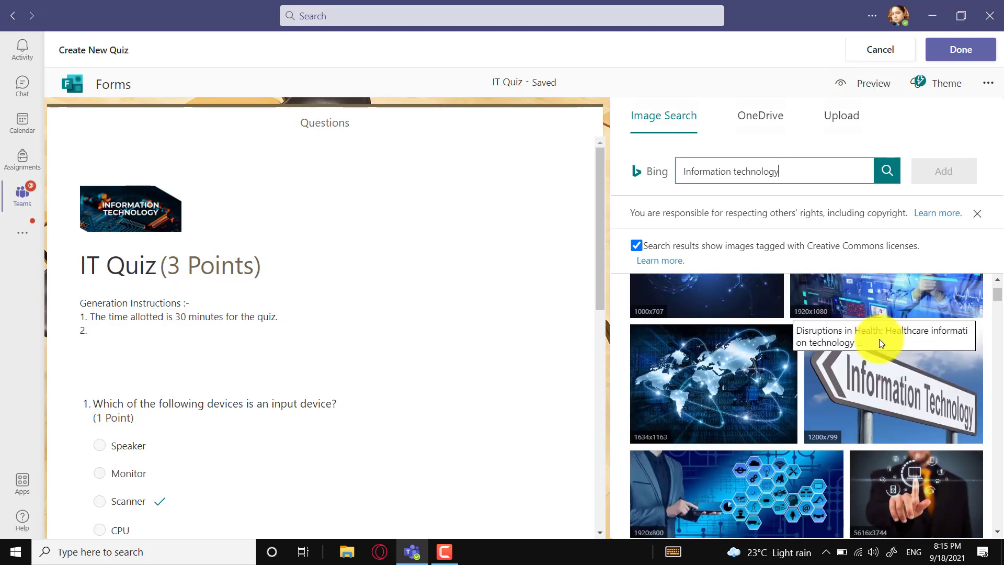
scroll(880, 342, up, 1)
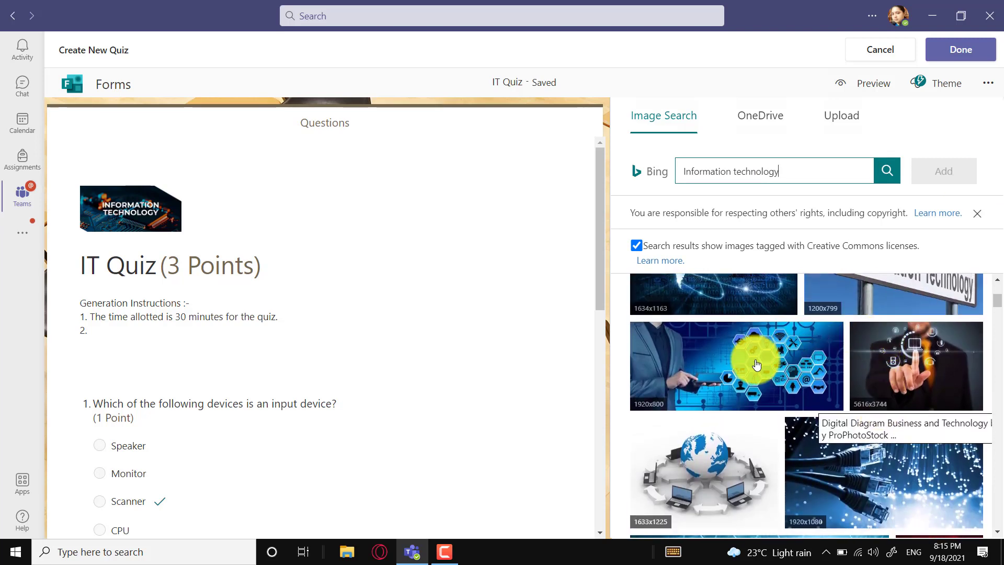
click(887, 348)
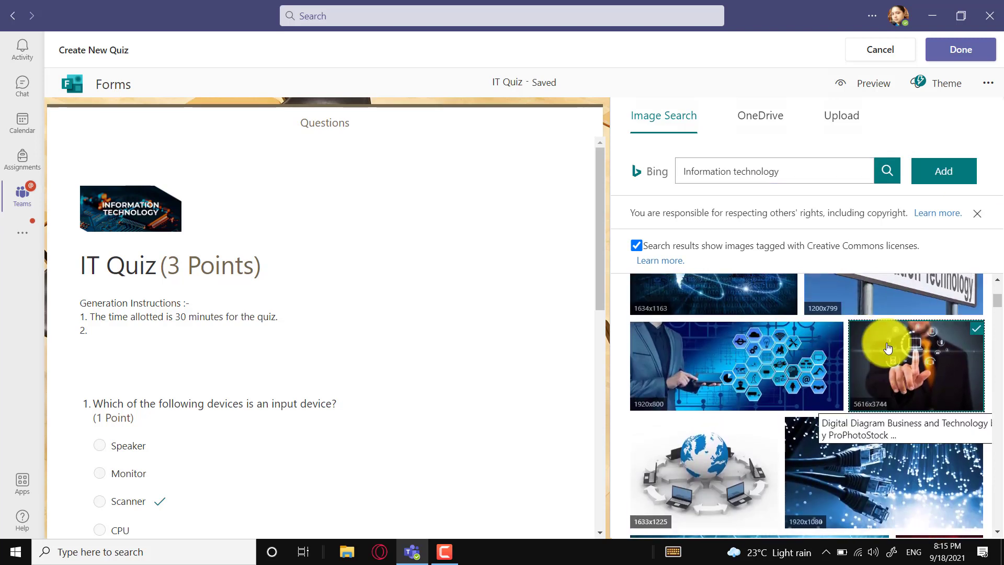
click(938, 177)
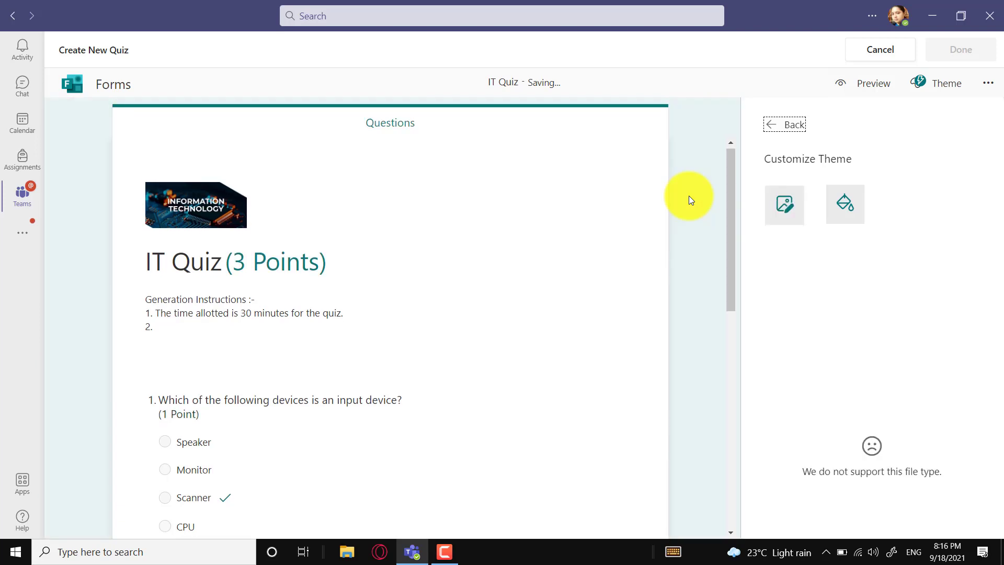
scroll(689, 196, down, 10)
scroll(689, 195, up, 10)
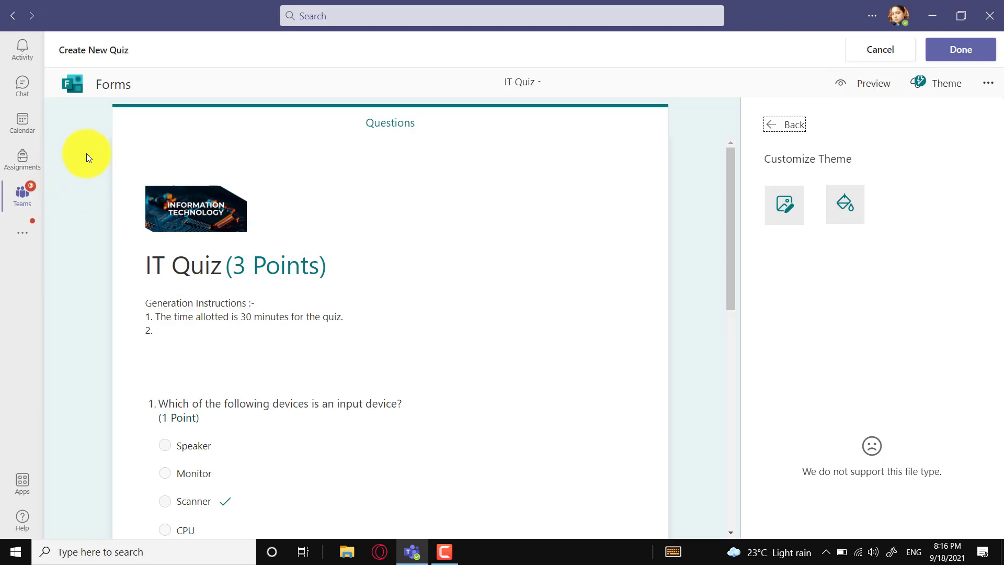
- Set the custom theme color to hex #00ff00
click(850, 206)
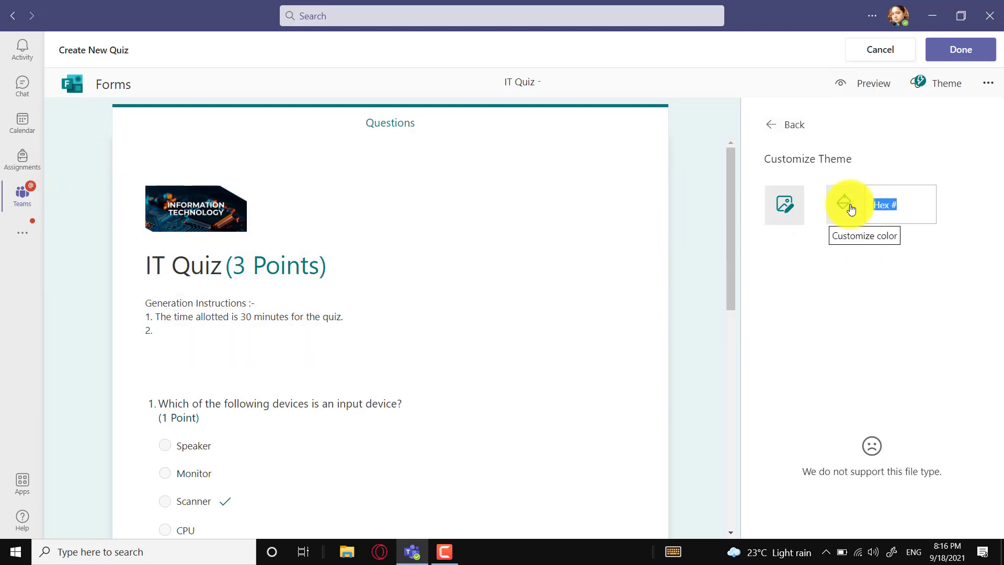
click(909, 203)
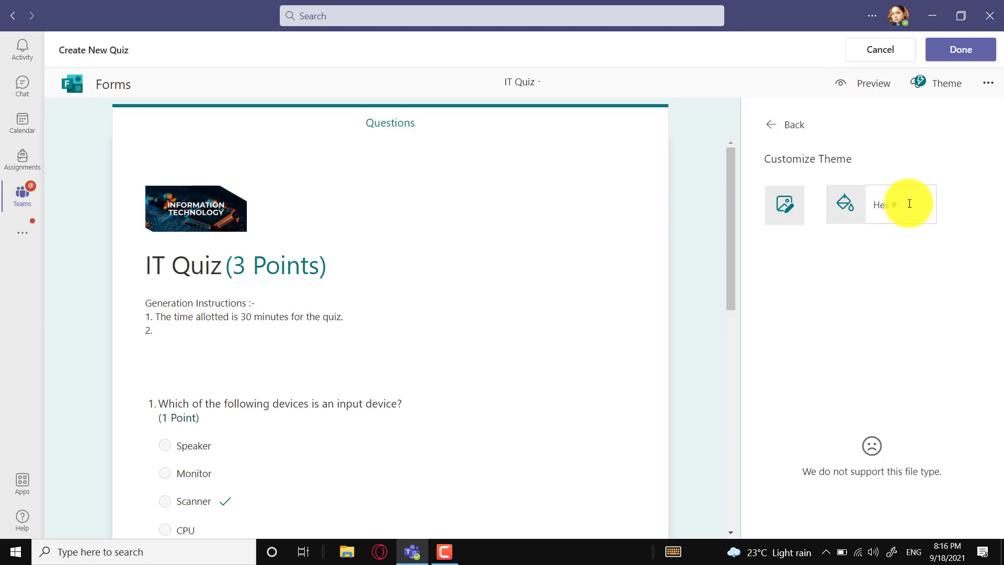
text(0)
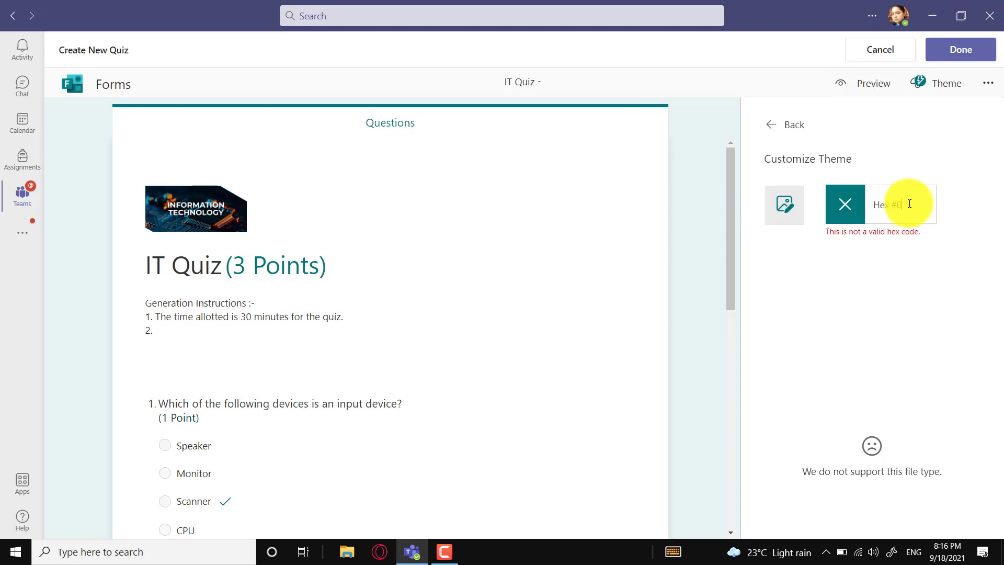
text(00F00)
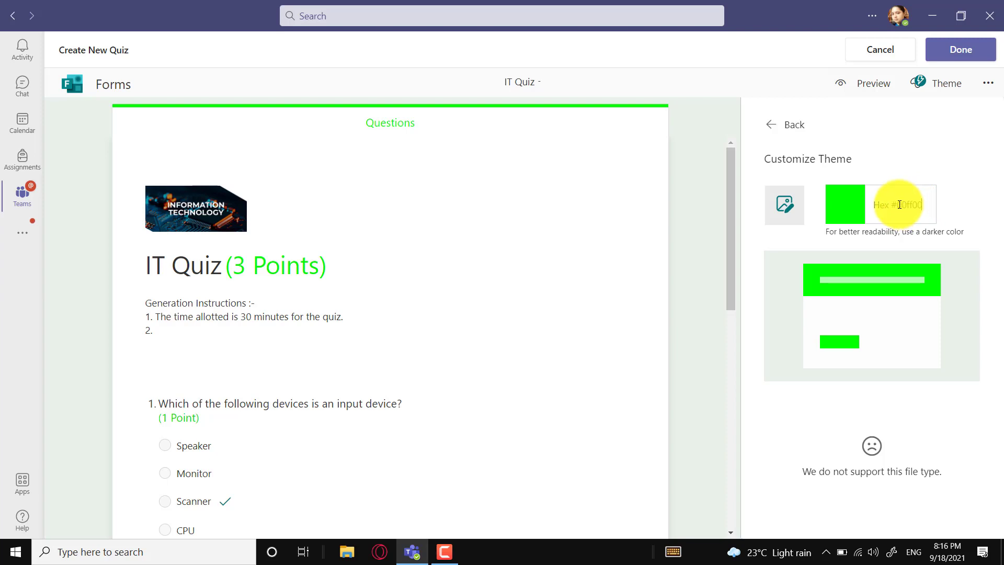
- Examine the two-digit pairs that make up the custom theme color's hex code
drag(896, 204, 905, 205)
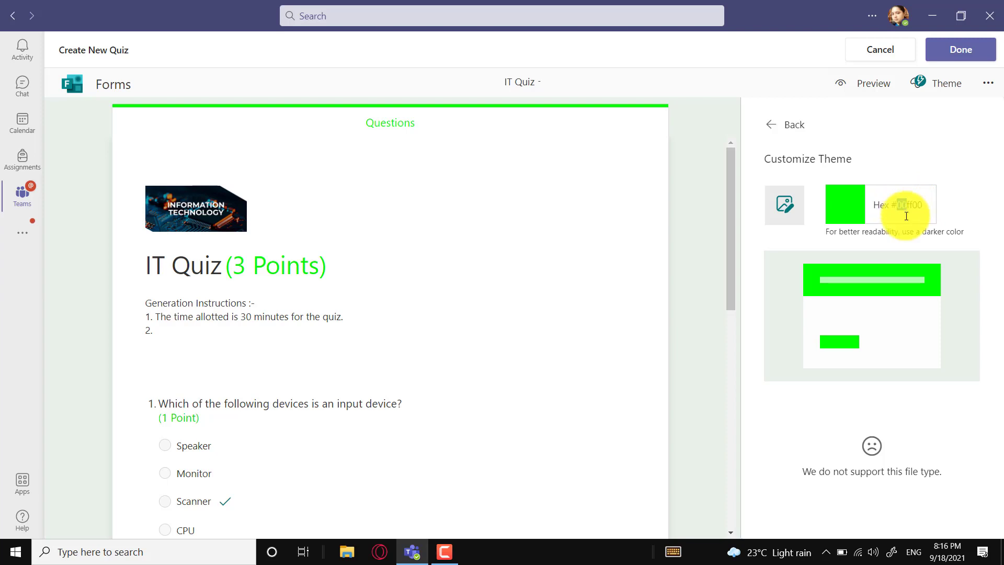
click(905, 203)
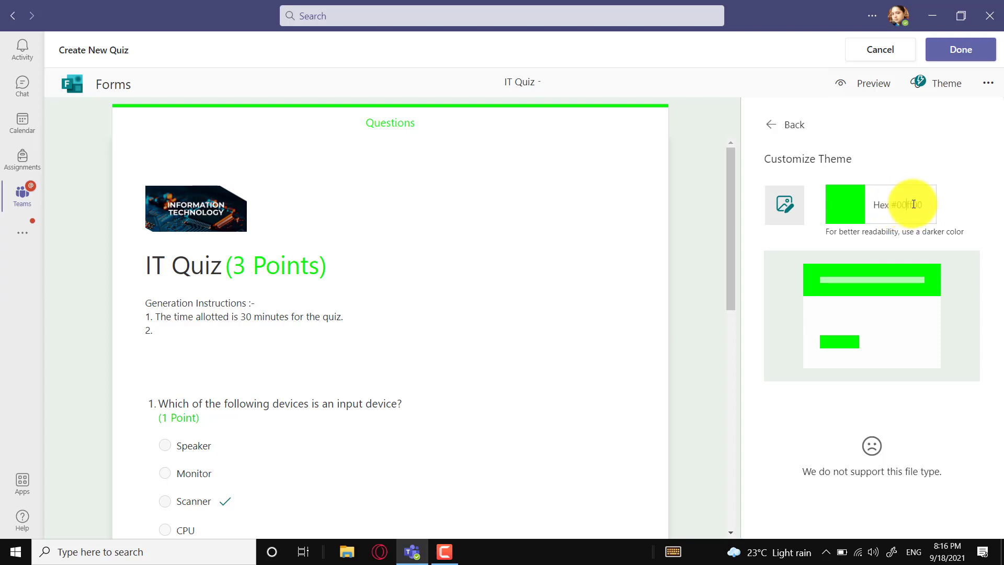
drag(908, 201, 914, 202)
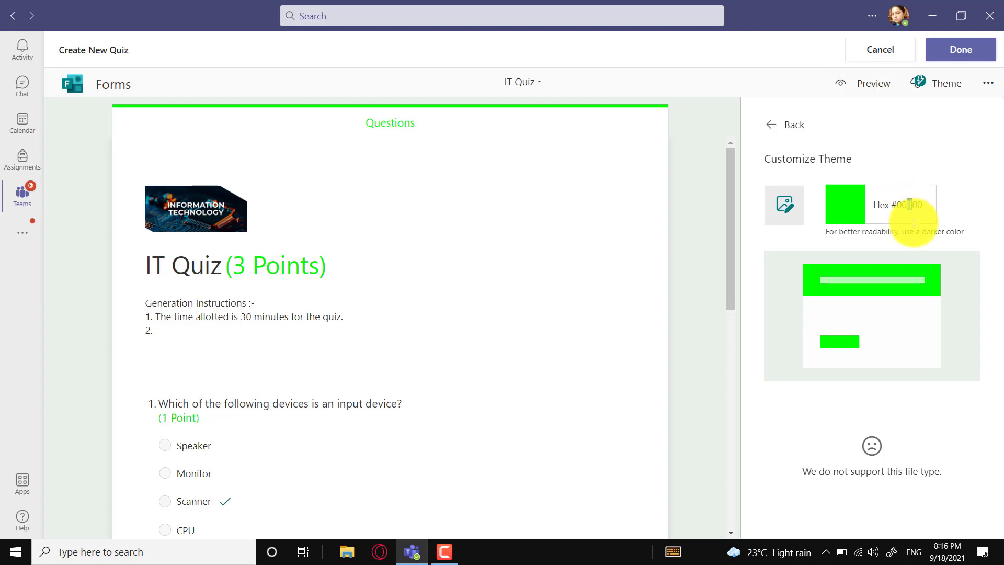
drag(923, 205, 914, 220)
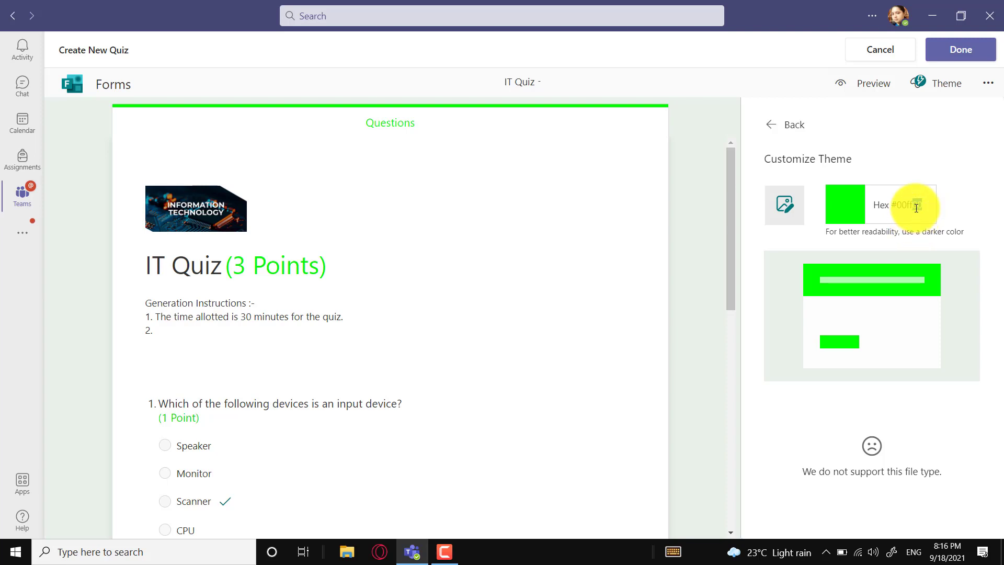
click(903, 207)
click(918, 205)
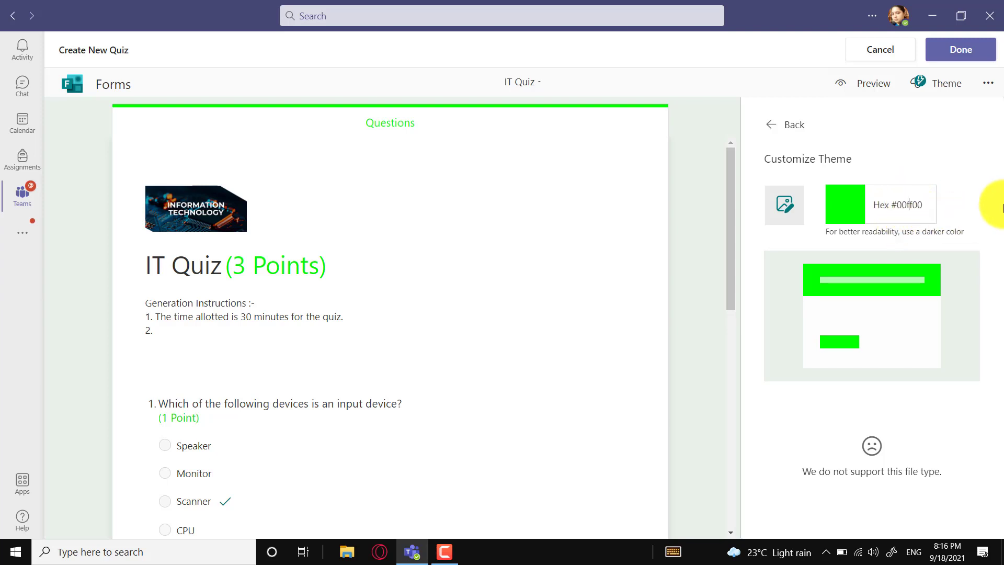
- Try the theme color #00ffdd and replace it with #00ffaa
key(BackSpace)
key(BackSpace)
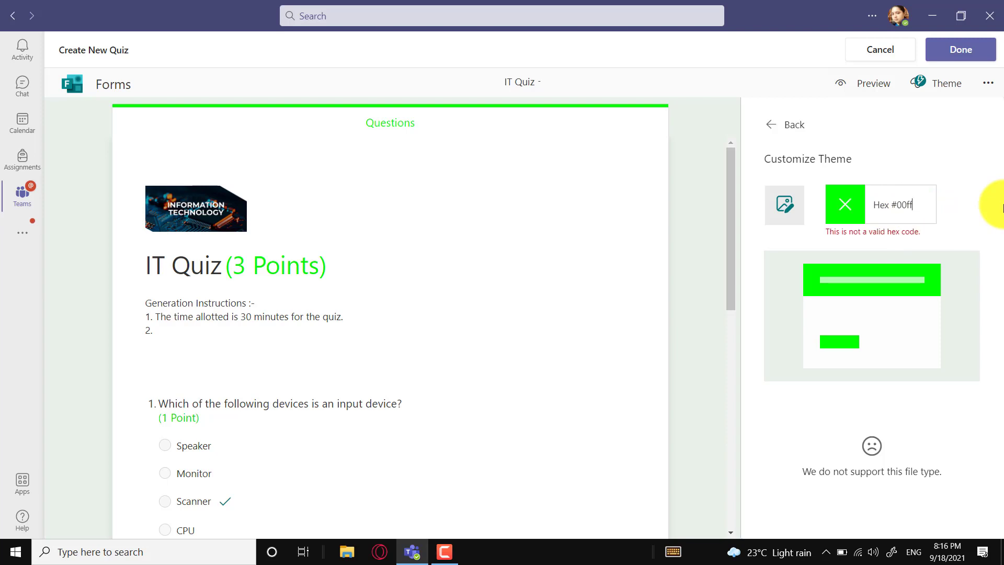
text(dd)
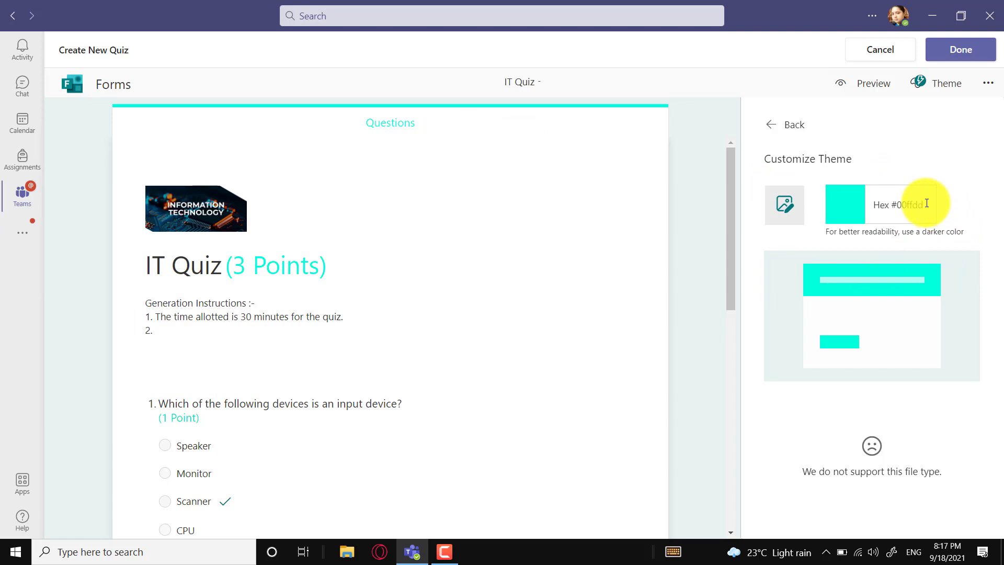
key(BackSpace)
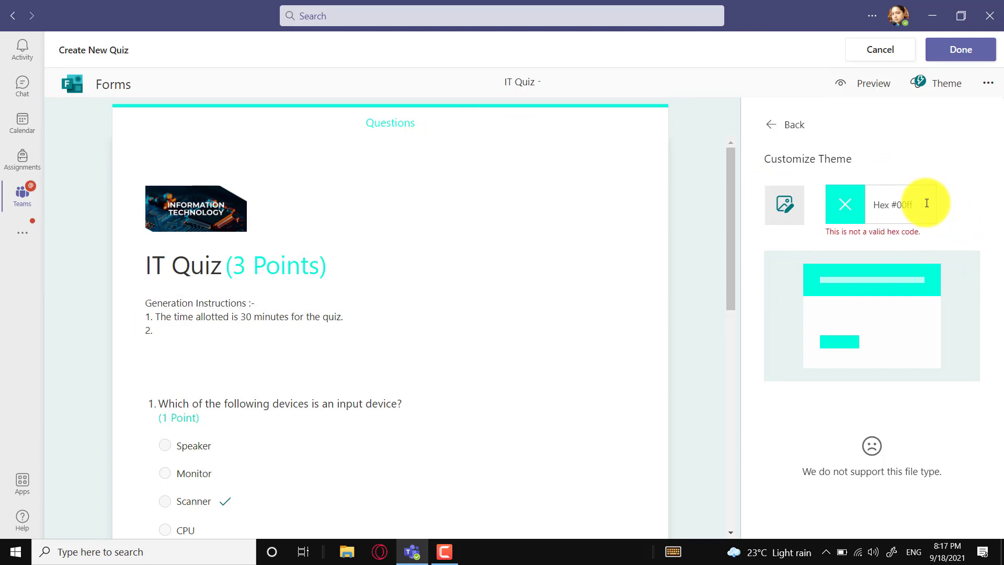
text(aa)
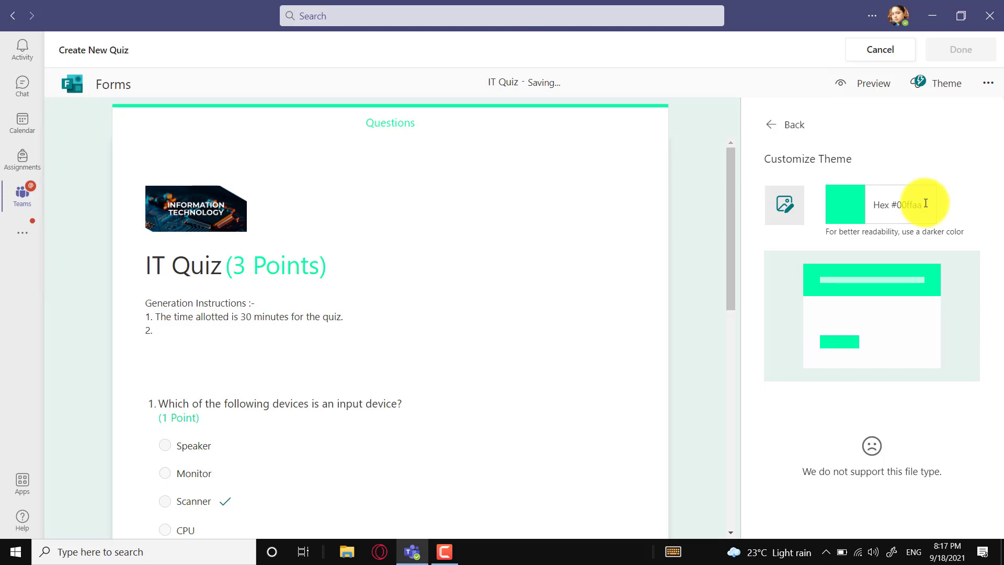
- Add the 1920x800 picture of a suited man beside blue hexagon icons as the theme's background image
click(784, 205)
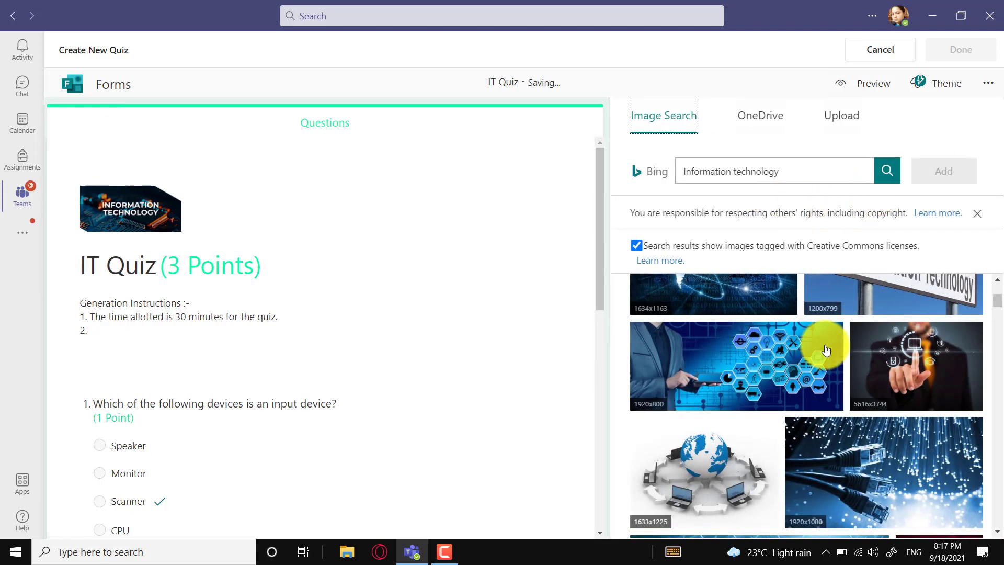
click(757, 353)
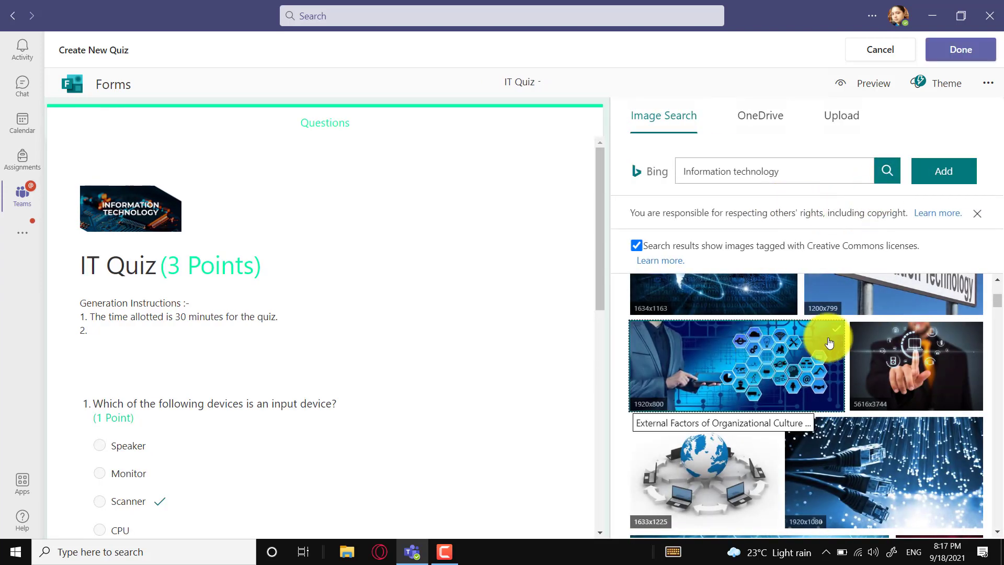
click(931, 179)
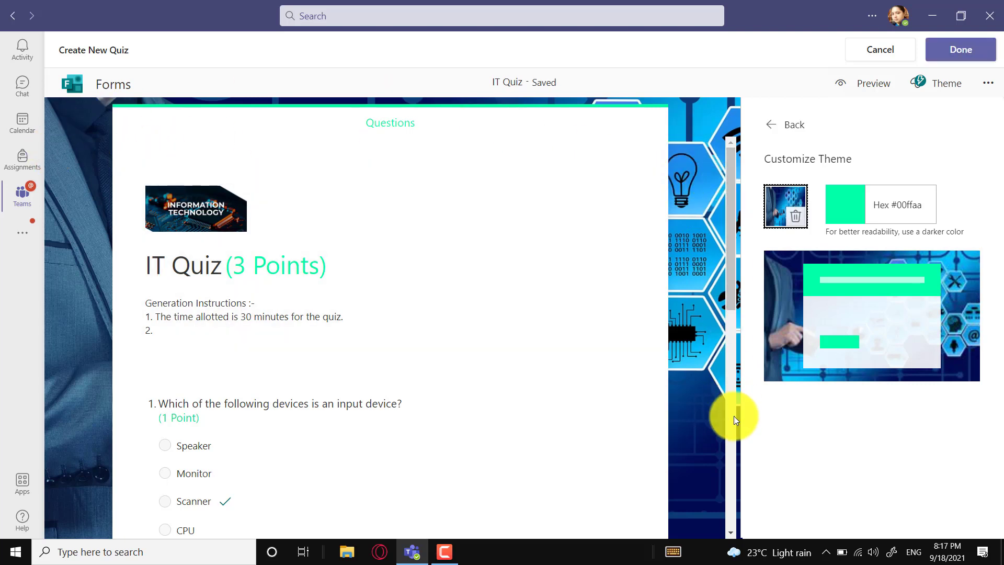
- Open the quiz's additional options, including Settings and Print Form, and look over the themed form
click(989, 84)
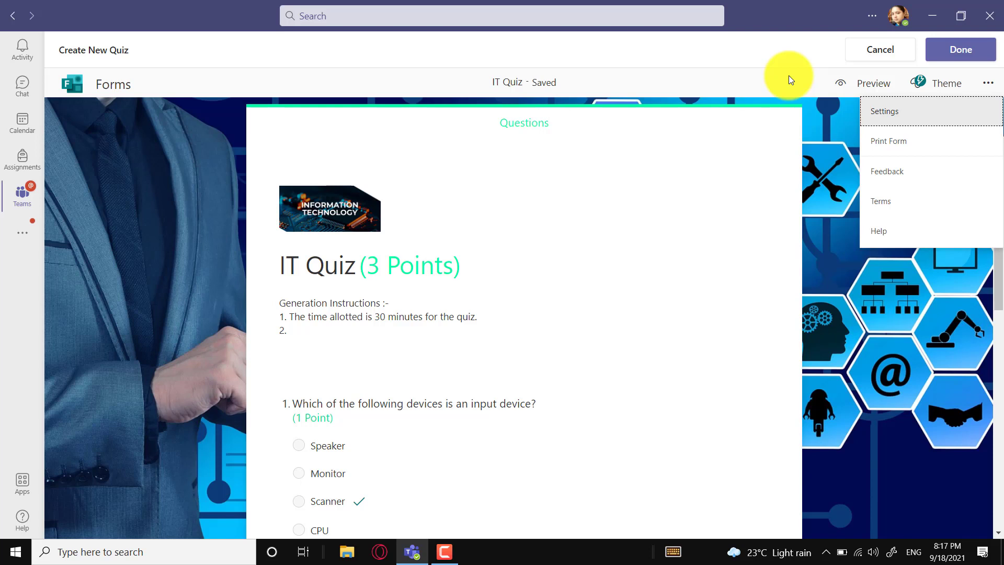
scroll(883, 366, down, 5)
scroll(877, 364, up, 5)
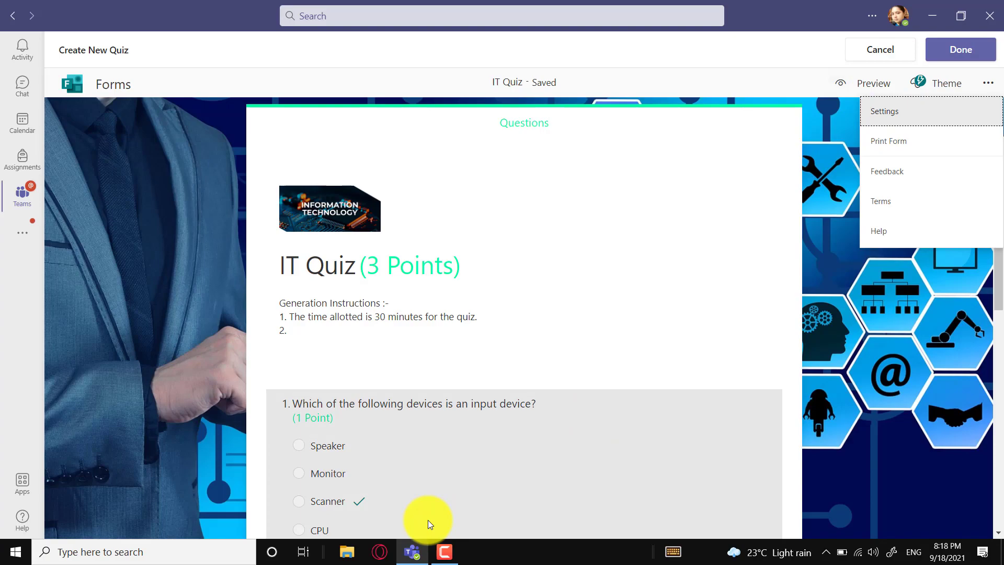
click(444, 550)
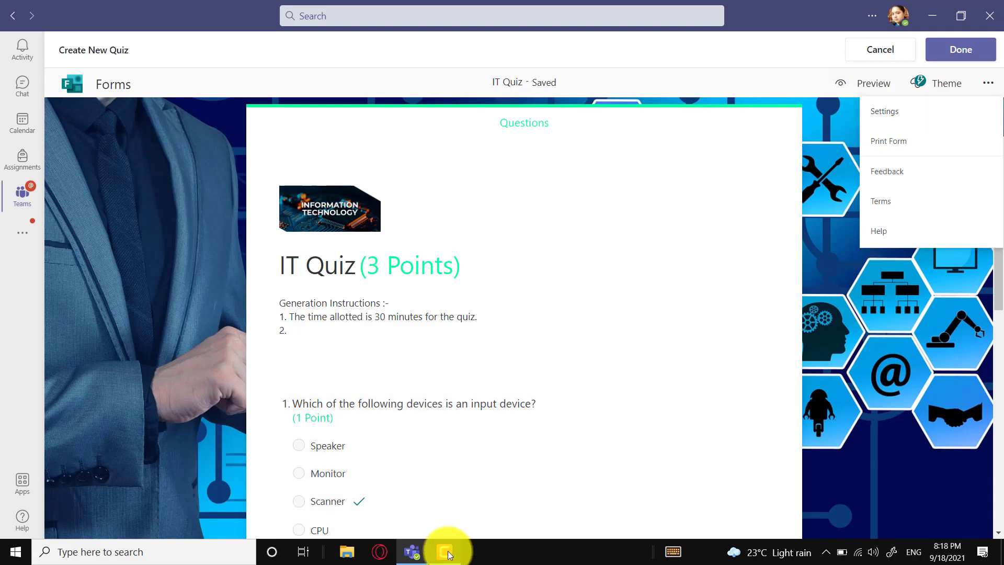